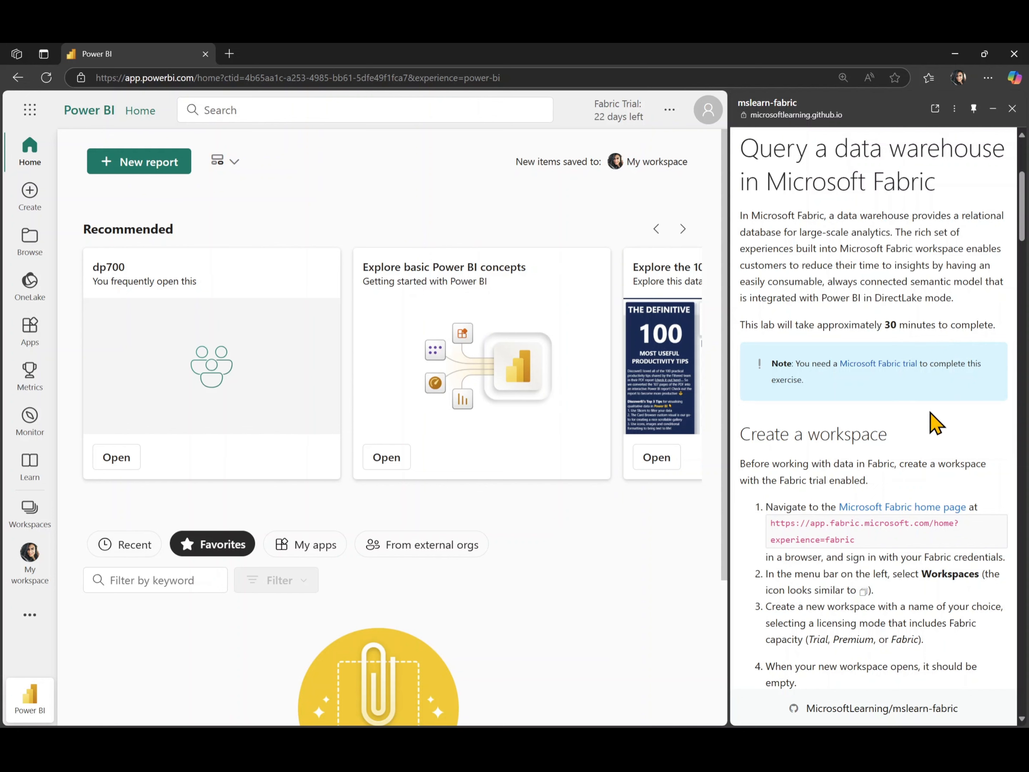
Start creating a new workspace and name it dp600lab7.
{"action": "scroll", "coordinate": [932, 422], "scroll_direction": "down", "scroll_amount": 5}
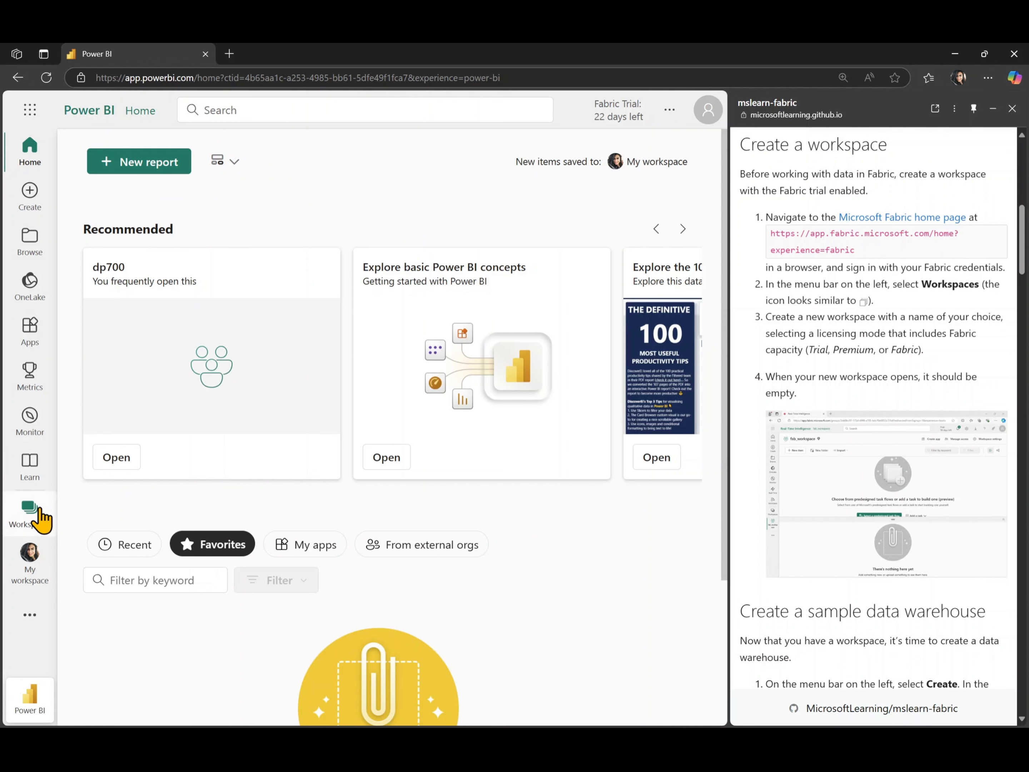
{"action": "left_click", "coordinate": [33, 520]}
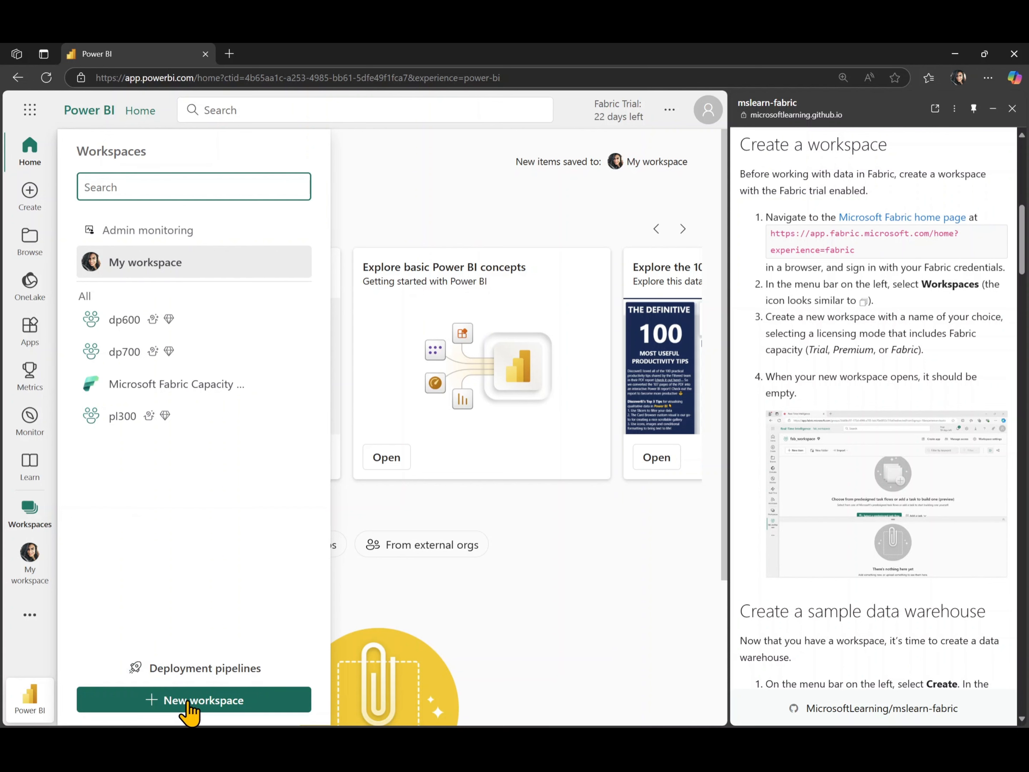
{"action": "left_click", "coordinate": [189, 701]}
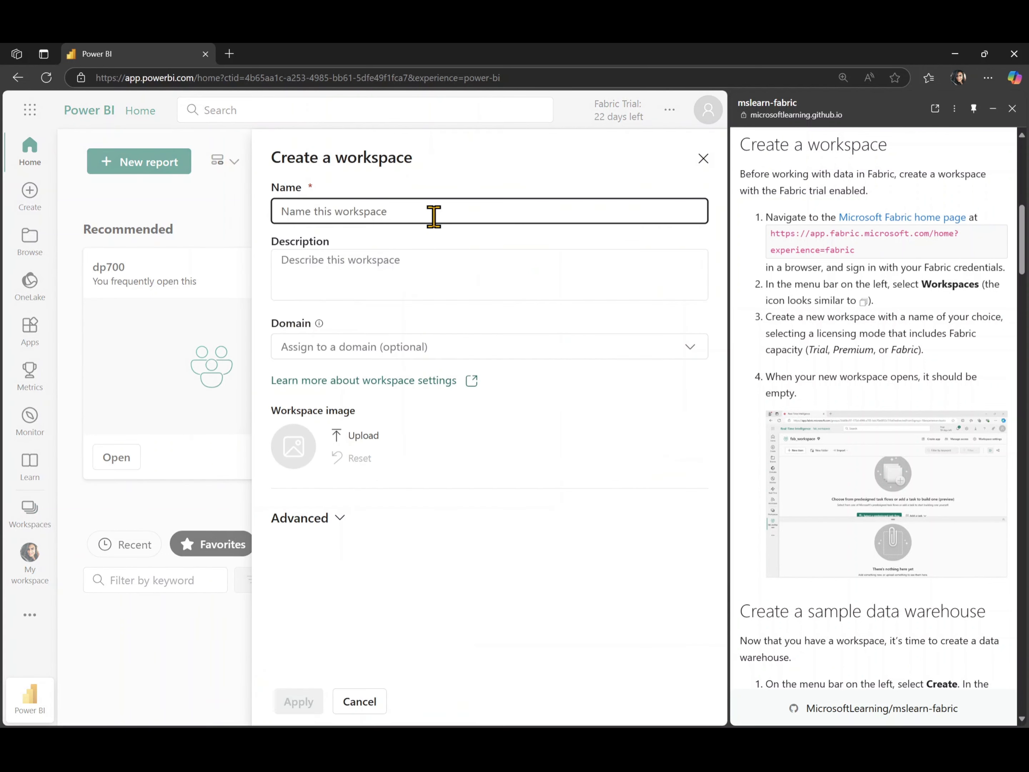
{"action": "type", "text": "dp600"}
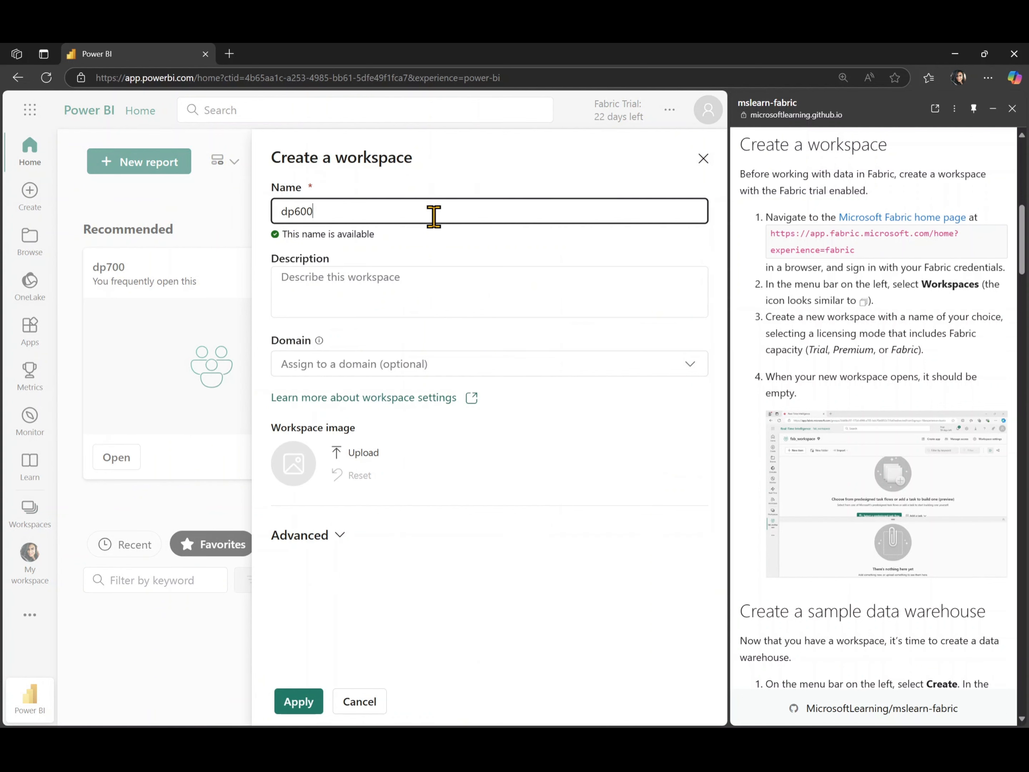
{"action": "type", "text": "lab7"}
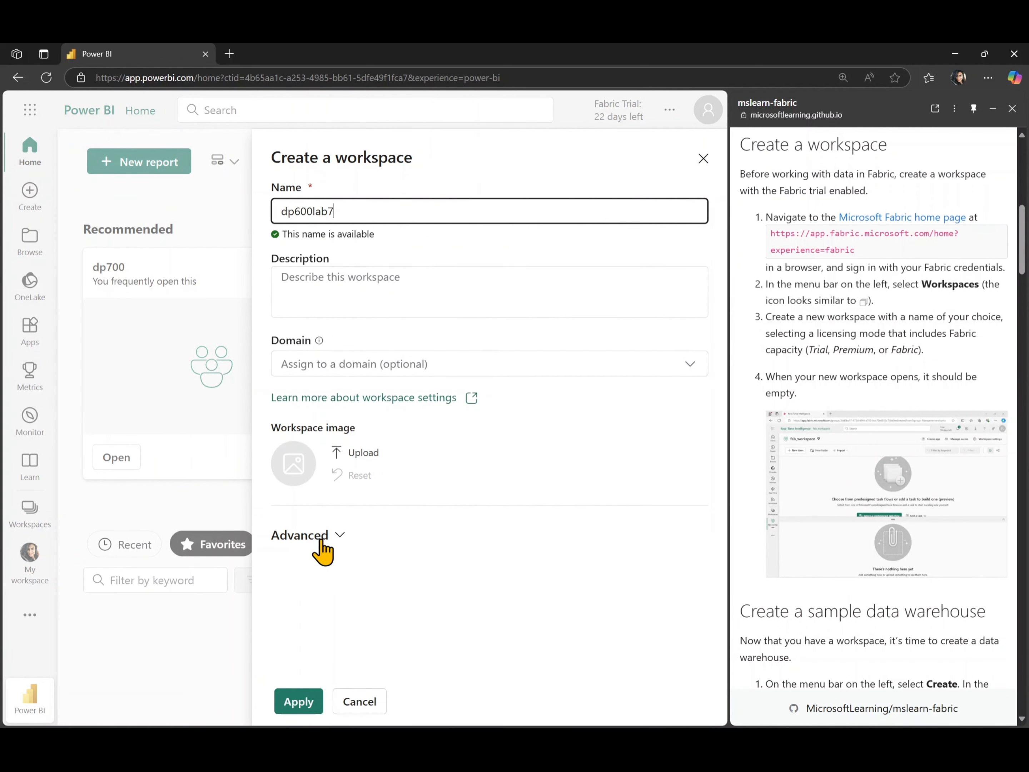
Expand the advanced settings, review the Trial license mode options, and apply to create the workspace.
{"action": "left_click", "coordinate": [322, 551]}
{"action": "scroll", "coordinate": [321, 551], "scroll_direction": "down", "scroll_amount": 5}
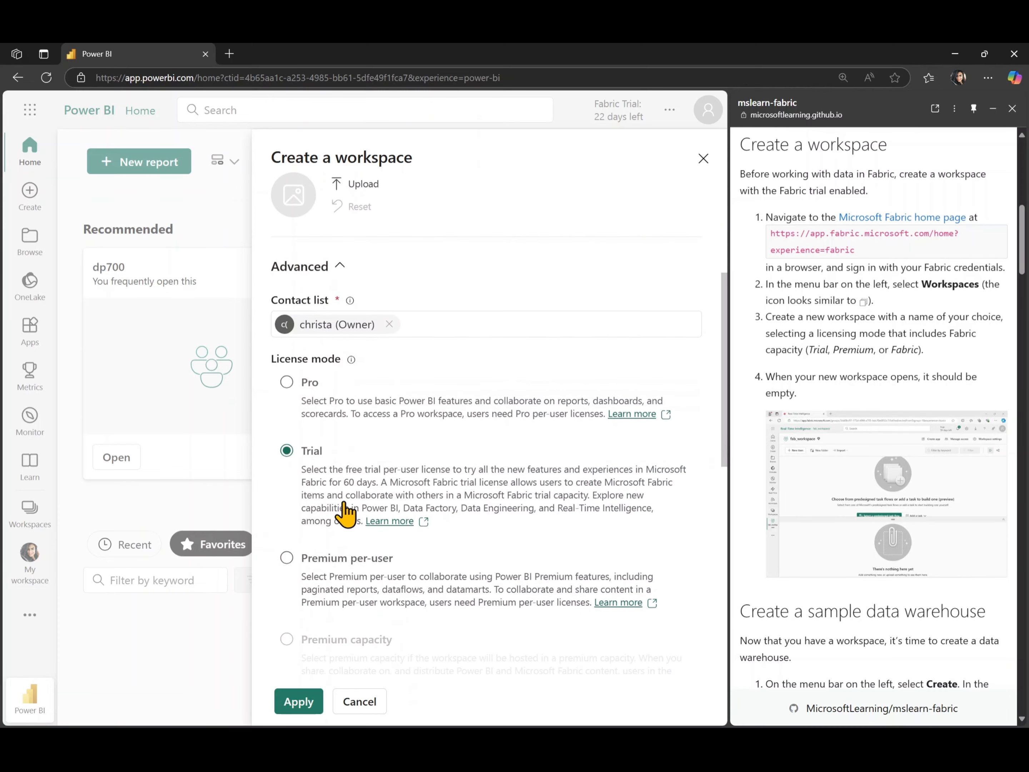
{"action": "scroll", "coordinate": [348, 510], "scroll_direction": "down", "scroll_amount": 4}
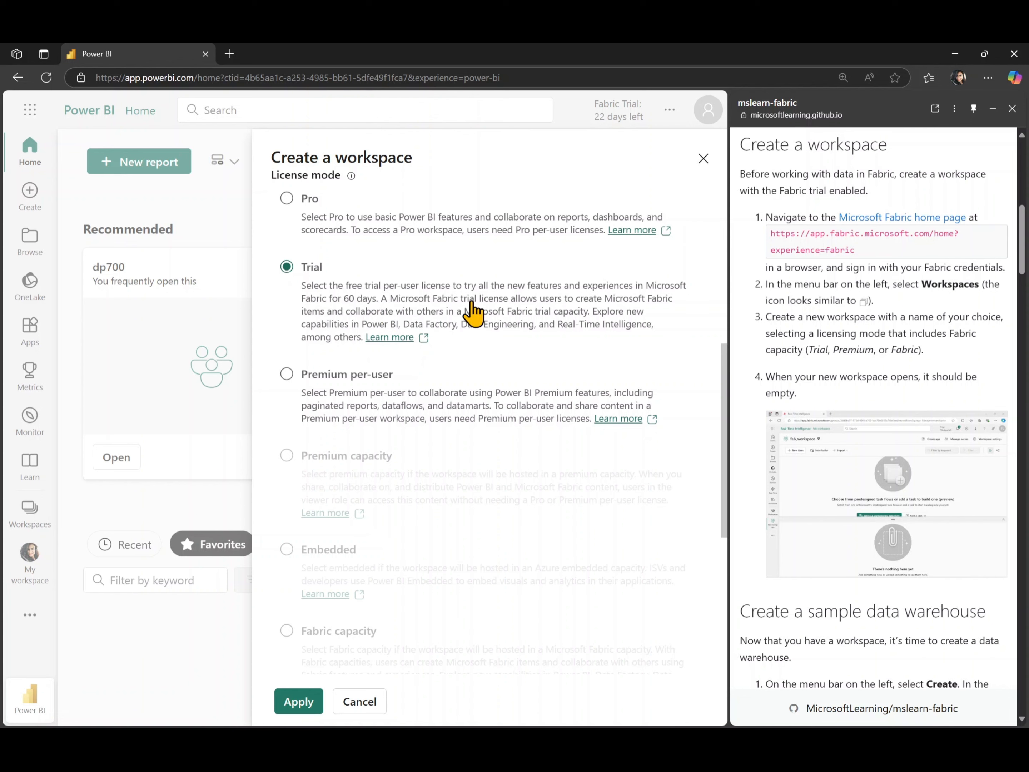
{"action": "scroll", "coordinate": [410, 494], "scroll_direction": "down", "scroll_amount": 2}
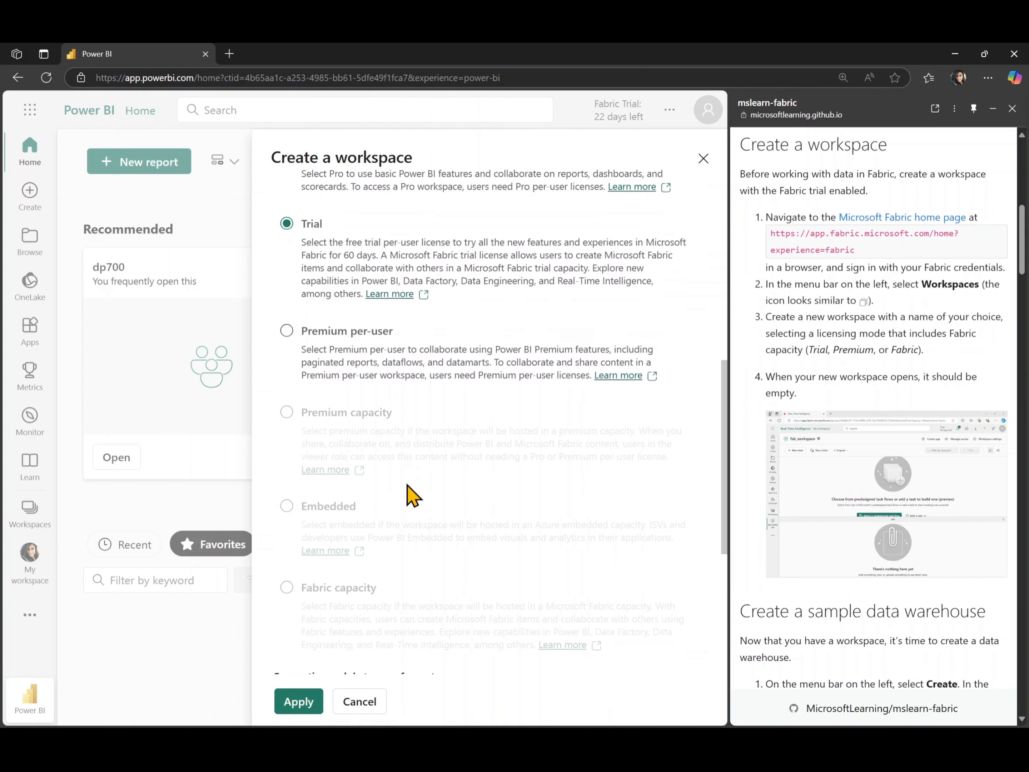
{"action": "scroll", "coordinate": [364, 556], "scroll_direction": "down", "scroll_amount": 1}
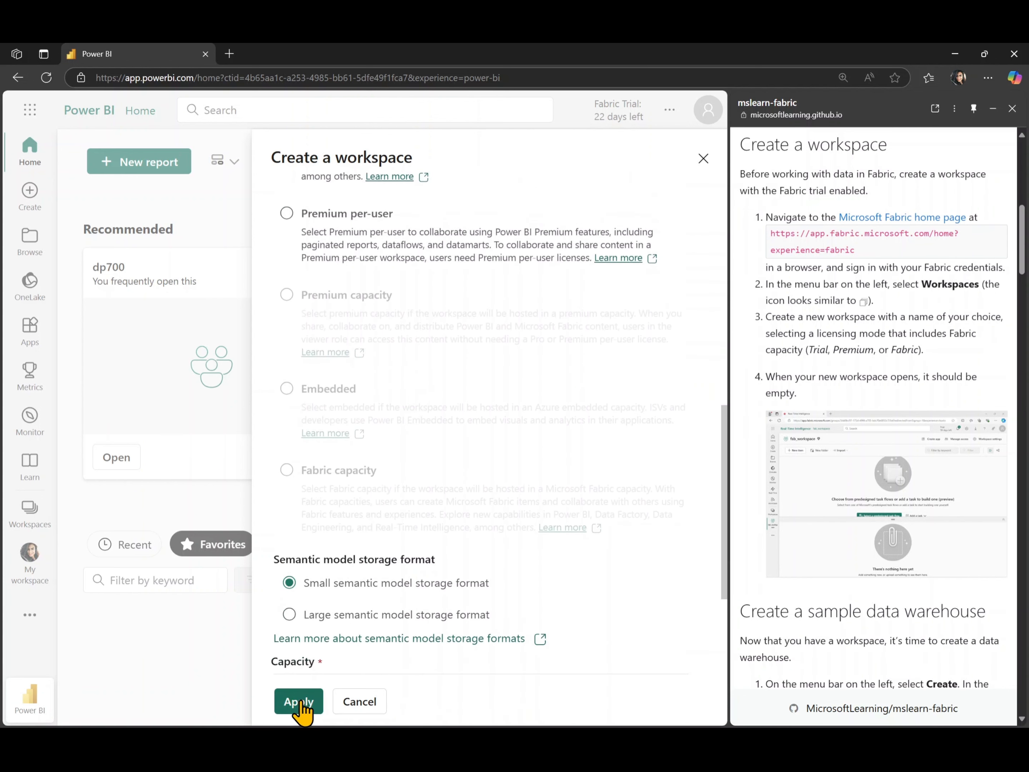
{"action": "left_click", "coordinate": [299, 700]}
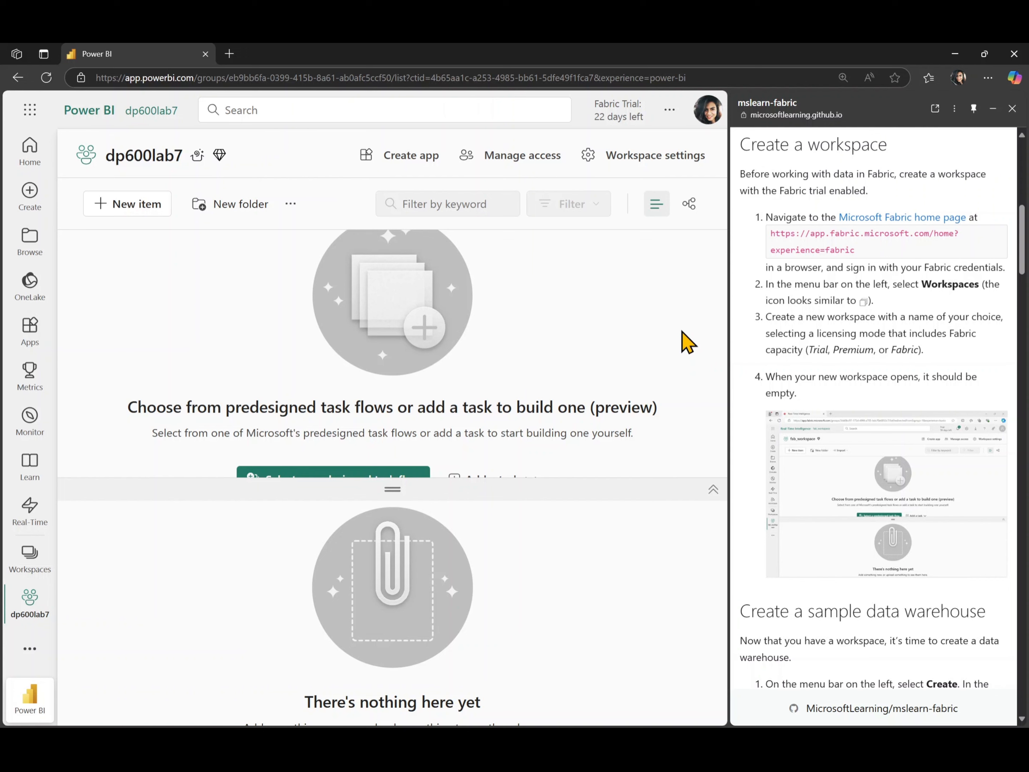
Collapse the task flow area of the new workspace.
{"action": "left_click", "coordinate": [712, 490]}
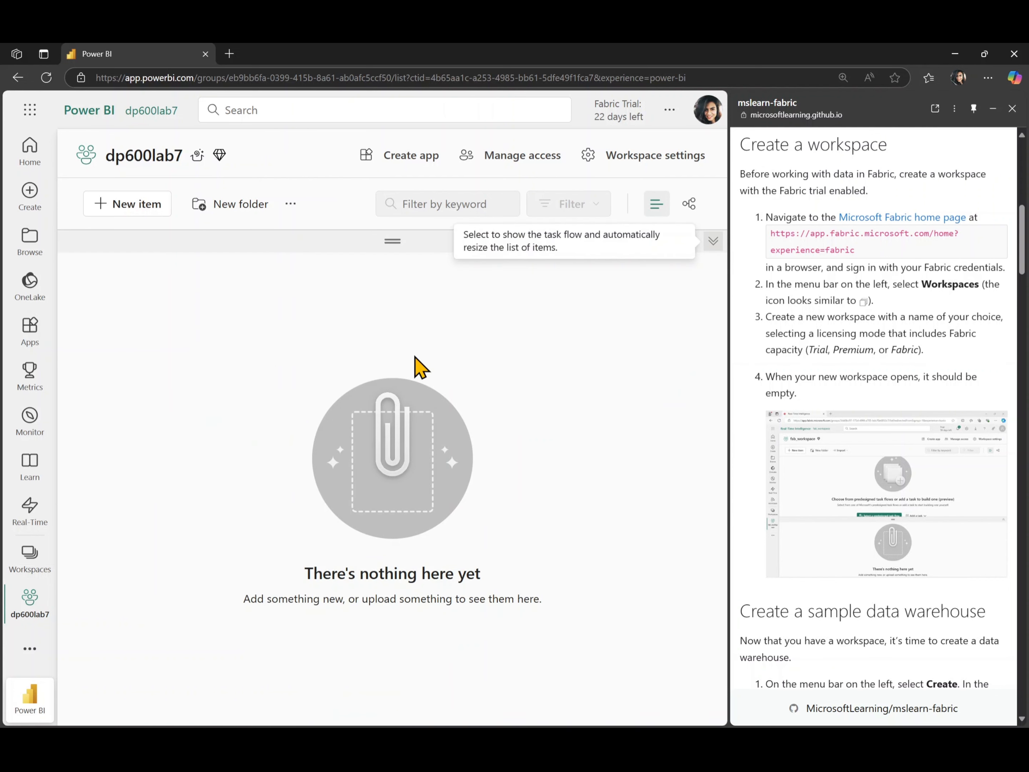
{"action": "scroll", "coordinate": [770, 461], "scroll_direction": "down", "scroll_amount": 5}
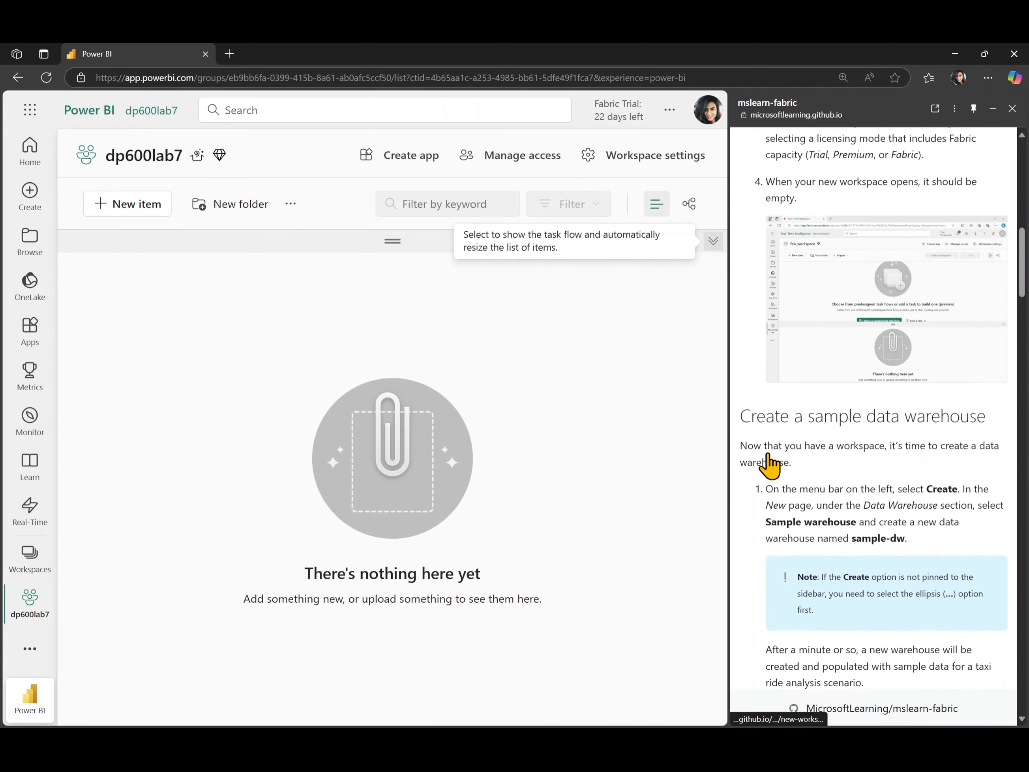
{"action": "scroll", "coordinate": [770, 463], "scroll_direction": "down", "scroll_amount": 5}
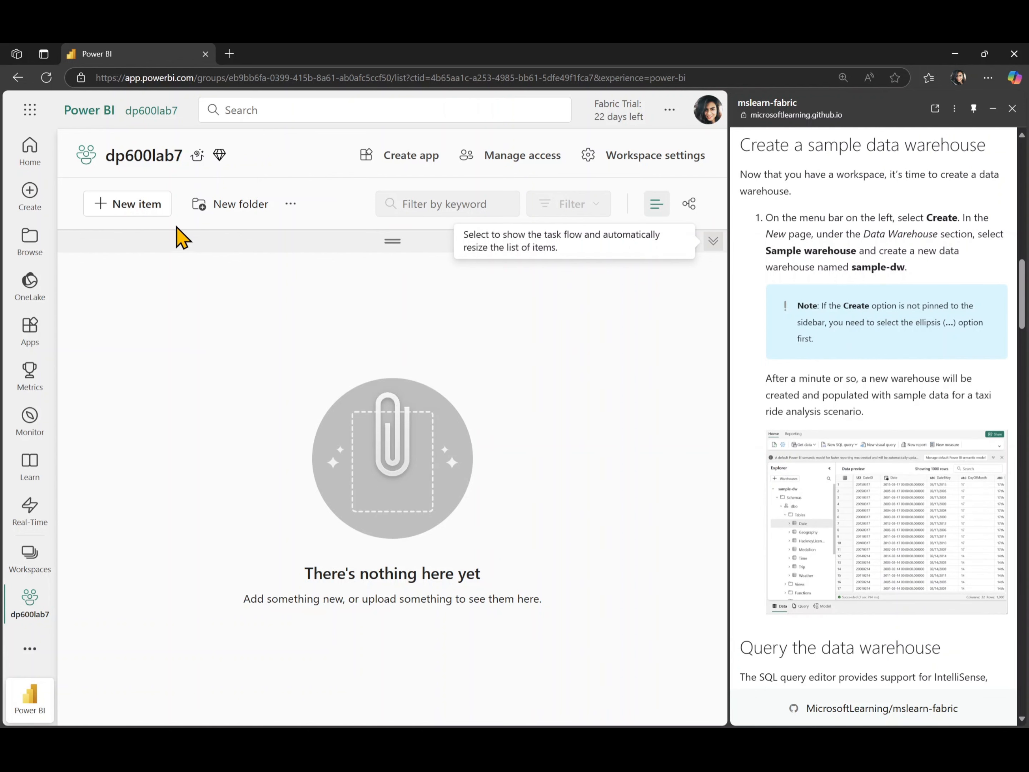
Start a new item in the workspace and choose Sample warehouse.
{"action": "left_click", "coordinate": [138, 208]}
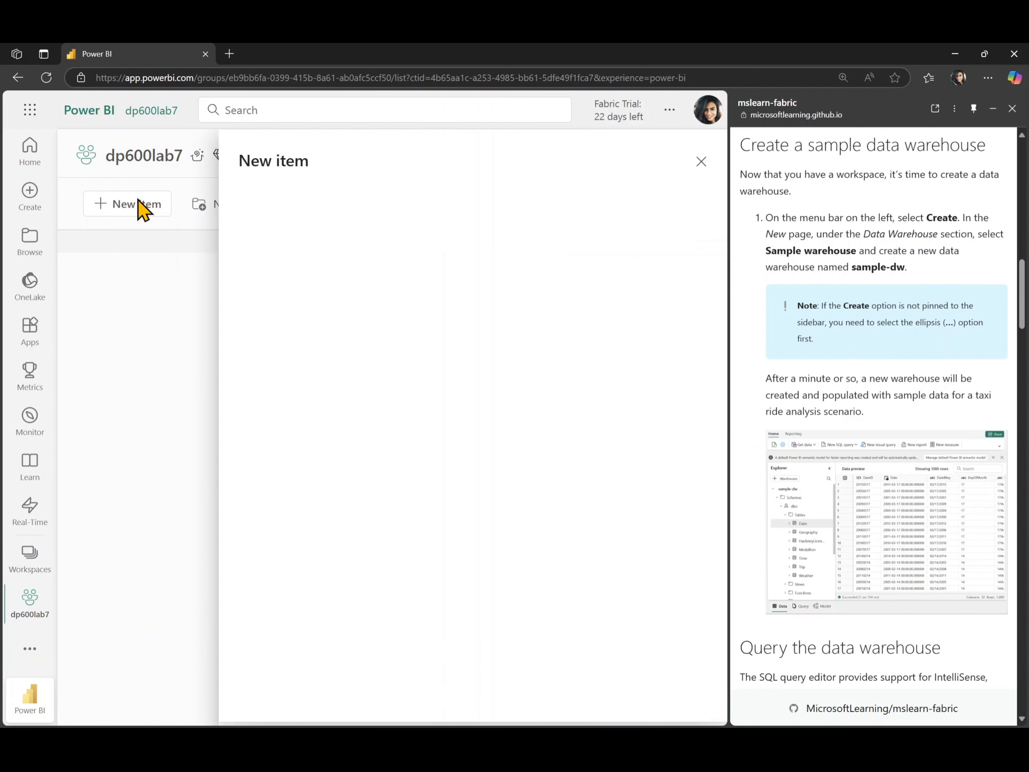
{"action": "scroll", "coordinate": [368, 430], "scroll_direction": "down", "scroll_amount": 2}
{"action": "scroll", "coordinate": [368, 430], "scroll_direction": "down", "scroll_amount": 15}
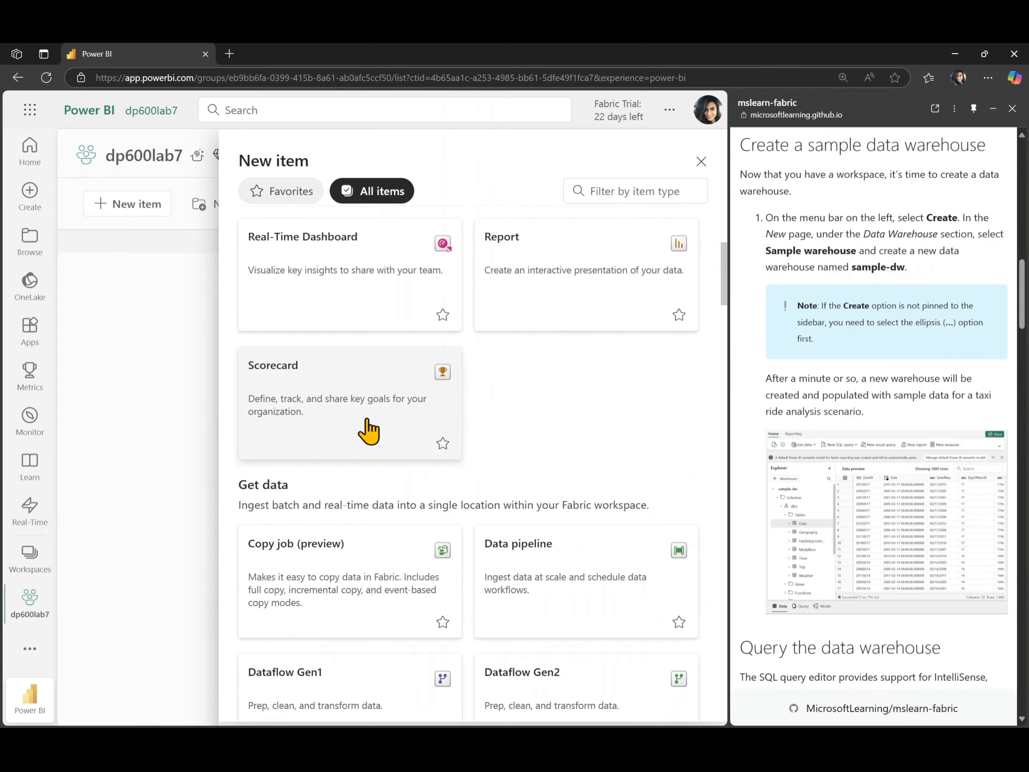
{"action": "scroll", "coordinate": [368, 430], "scroll_direction": "down", "scroll_amount": 10}
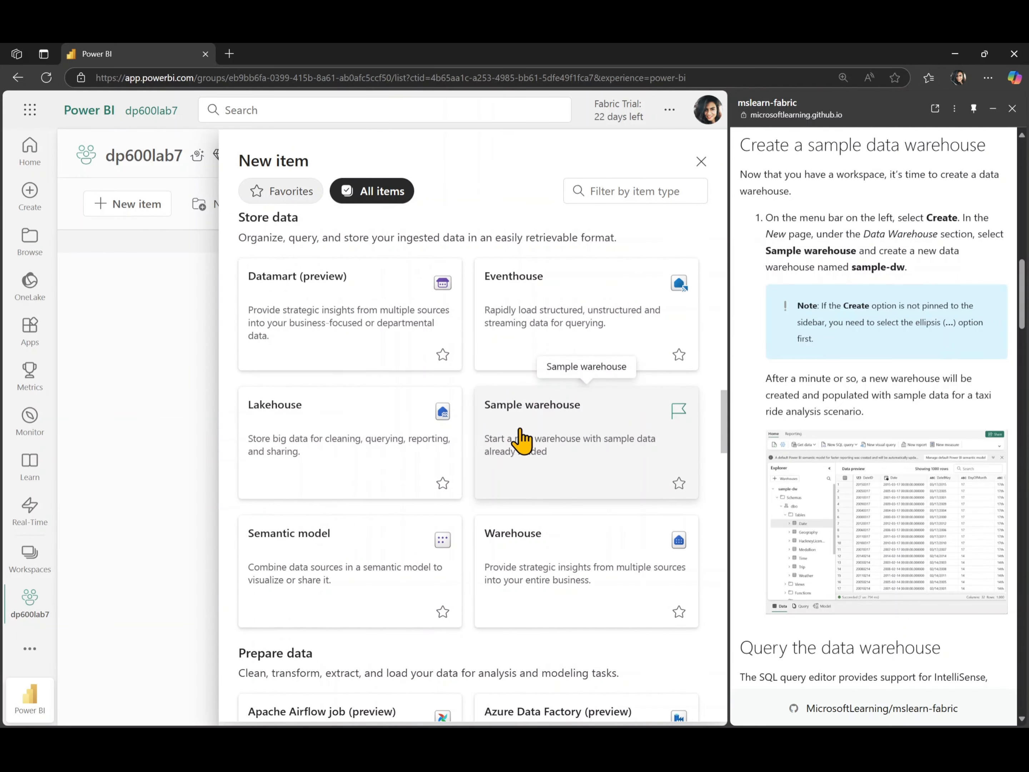
{"action": "left_click", "coordinate": [554, 453]}
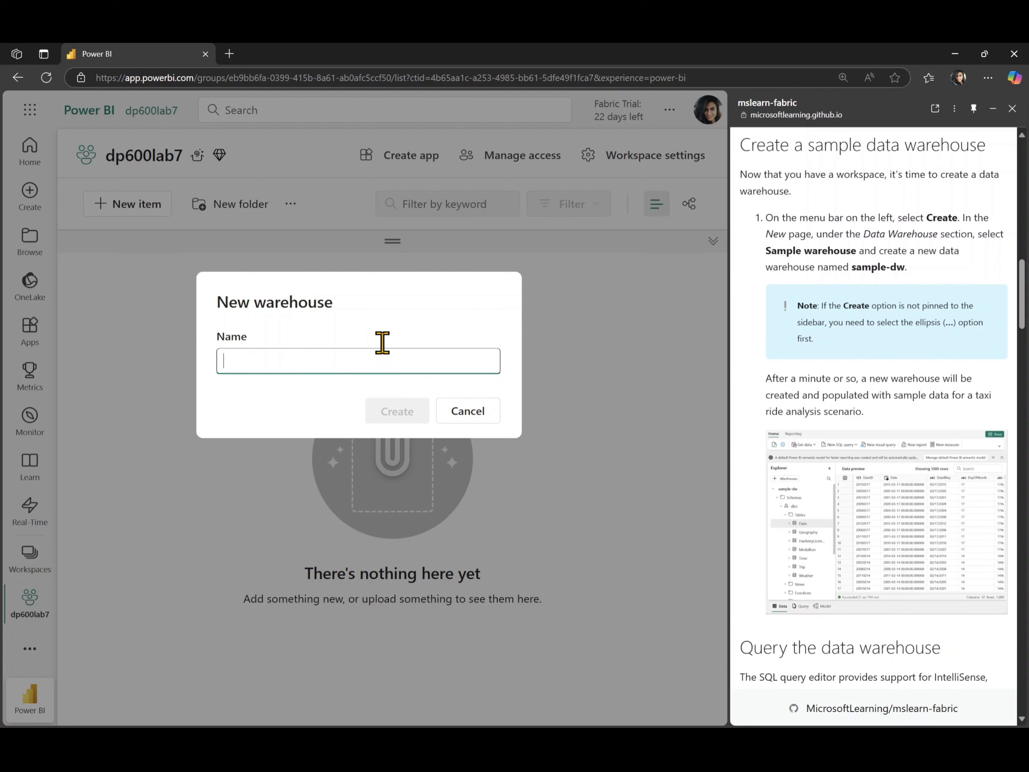
Copy the name sample-dw from the lab instructions, paste it as the warehouse name, and create it.
{"action": "left_click_drag", "start_coordinate": [906, 267], "coordinate": [858, 267]}
{"action": "key", "text": "ctrl+c"}
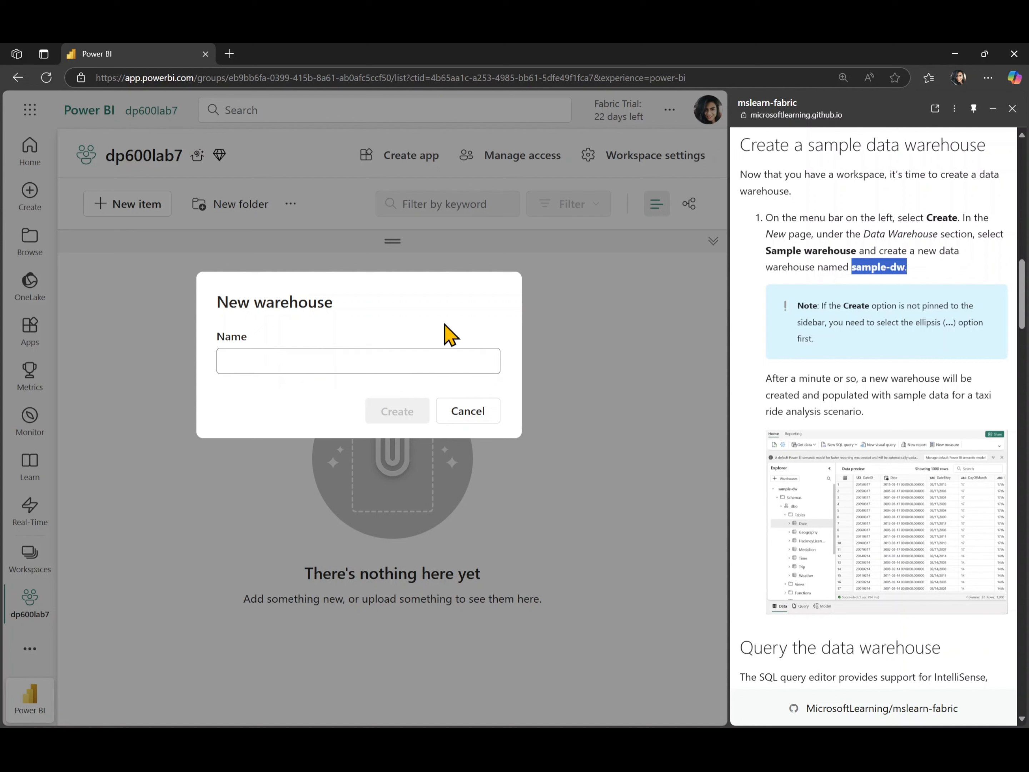
{"action": "left_click", "coordinate": [307, 360]}
{"action": "key", "text": "ctrl+v"}
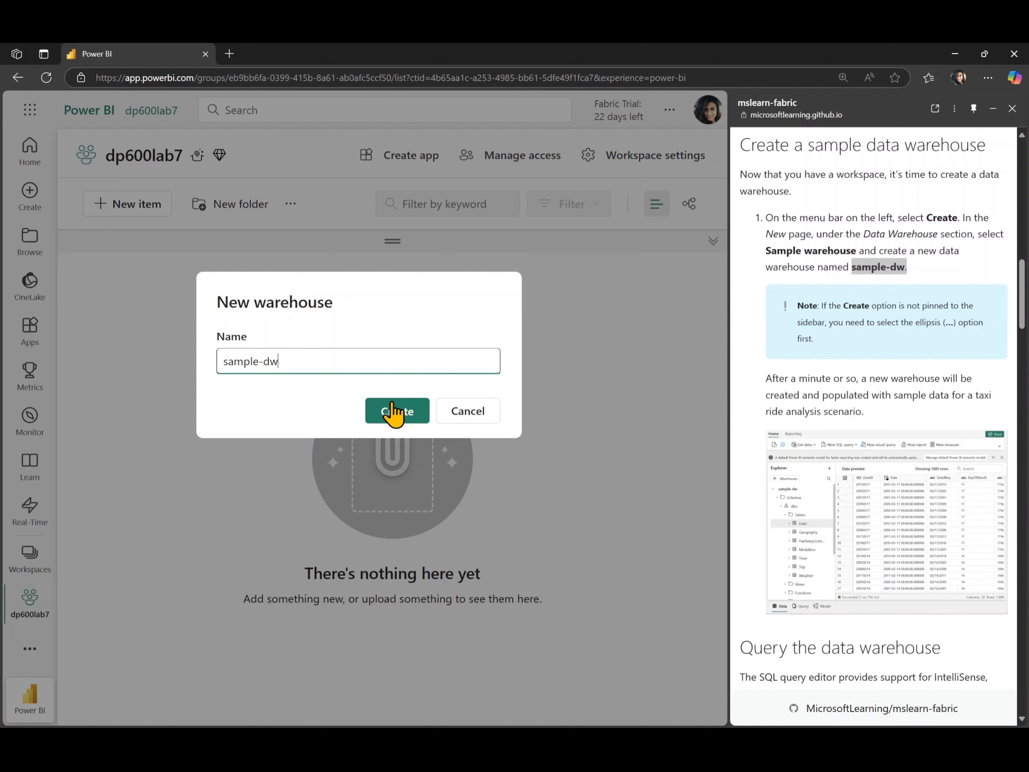
{"action": "left_click", "coordinate": [400, 413]}
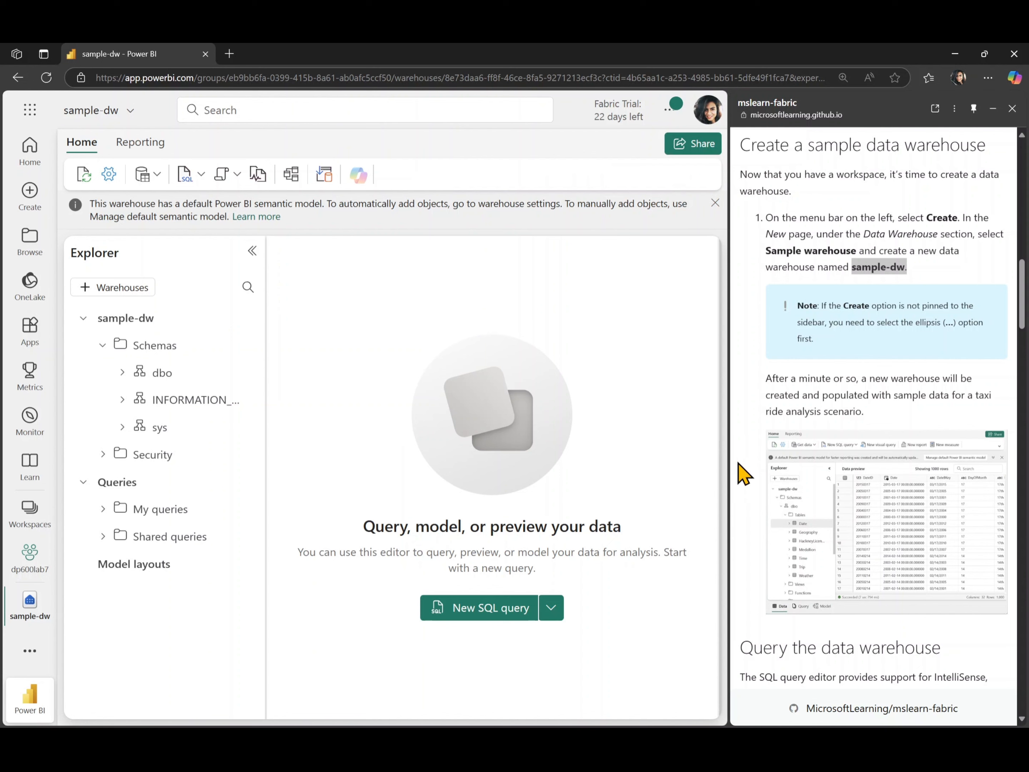
Expand the dbo schema's Tables folder in the Explorer and widen the Explorer pane.
{"action": "scroll", "coordinate": [743, 473], "scroll_direction": "down", "scroll_amount": 1}
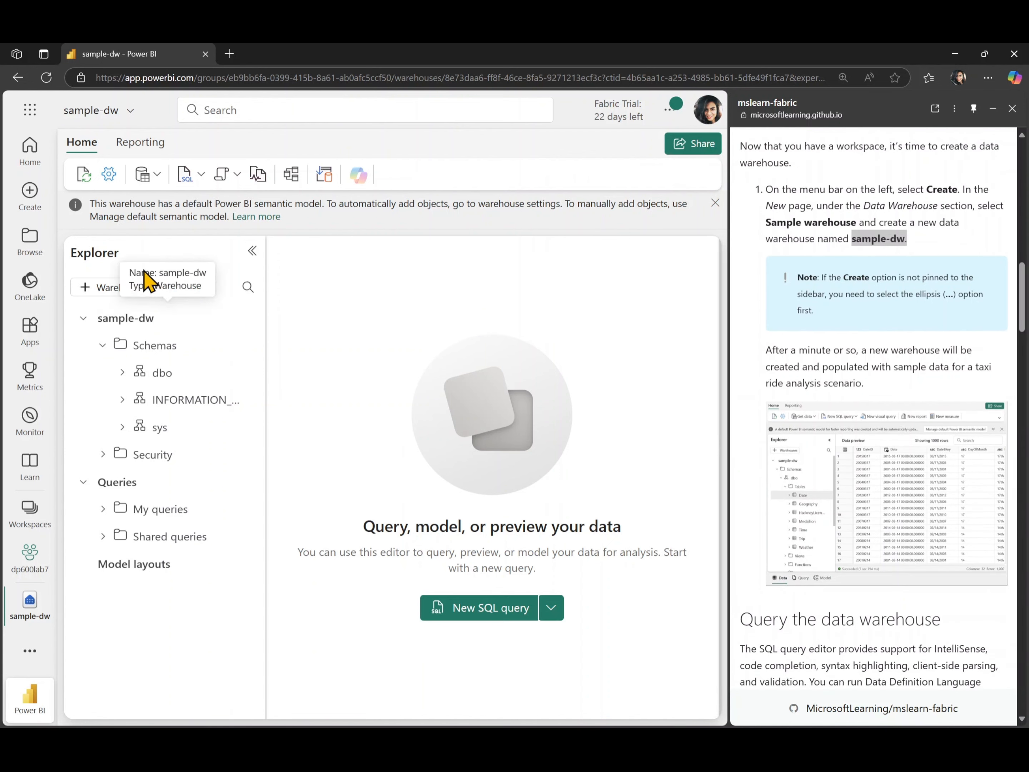
{"action": "left_click", "coordinate": [85, 174]}
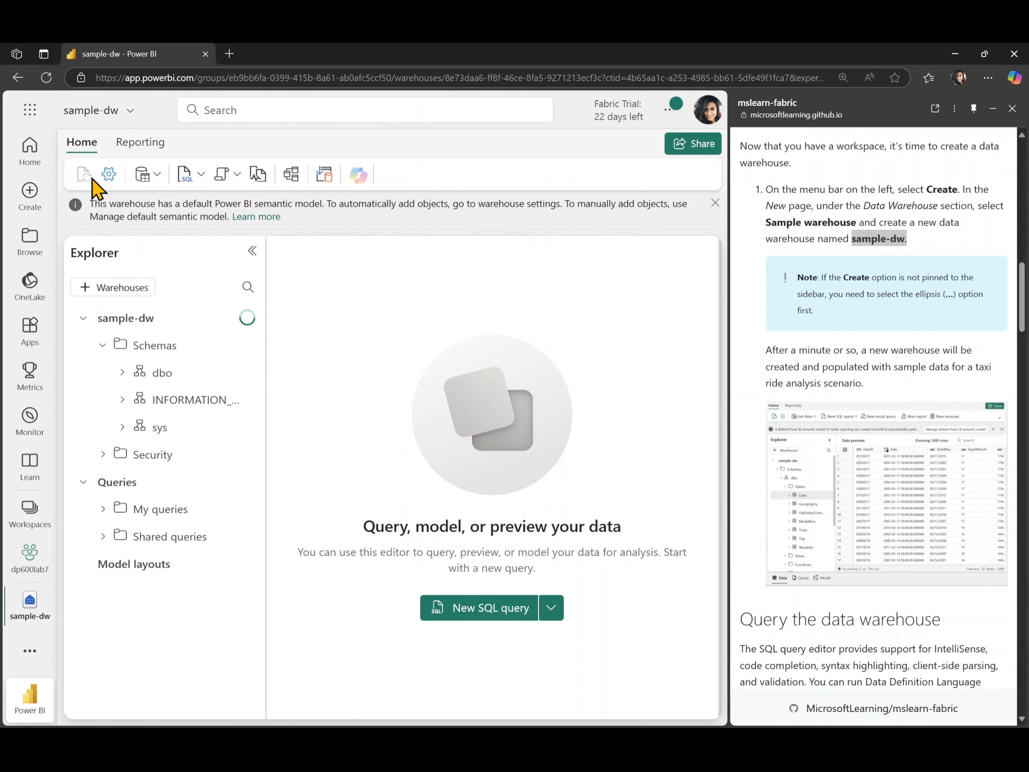
{"action": "left_click", "coordinate": [118, 381]}
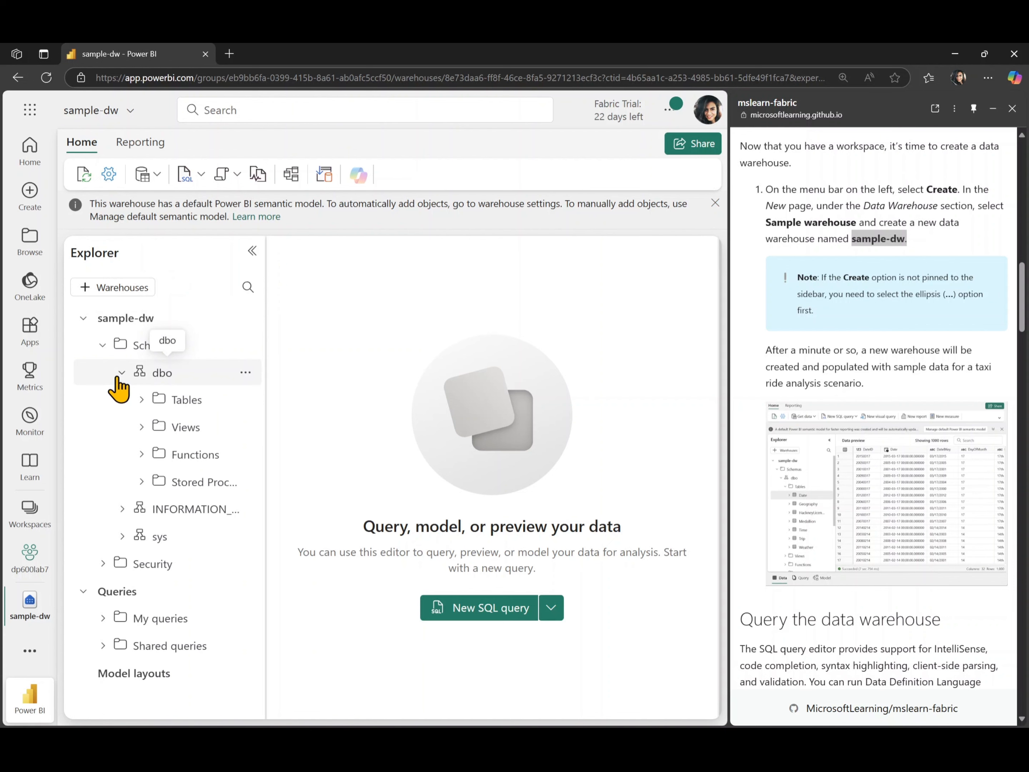
{"action": "left_click", "coordinate": [140, 402]}
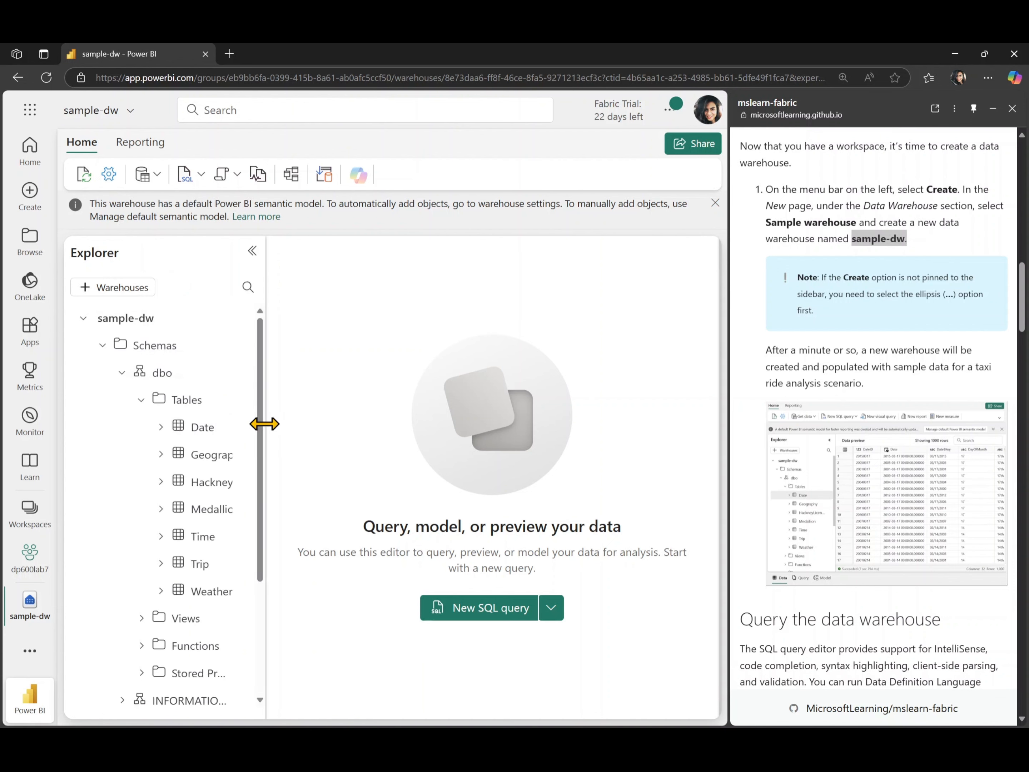
{"action": "left_click_drag", "start_coordinate": [264, 423], "coordinate": [337, 425]}
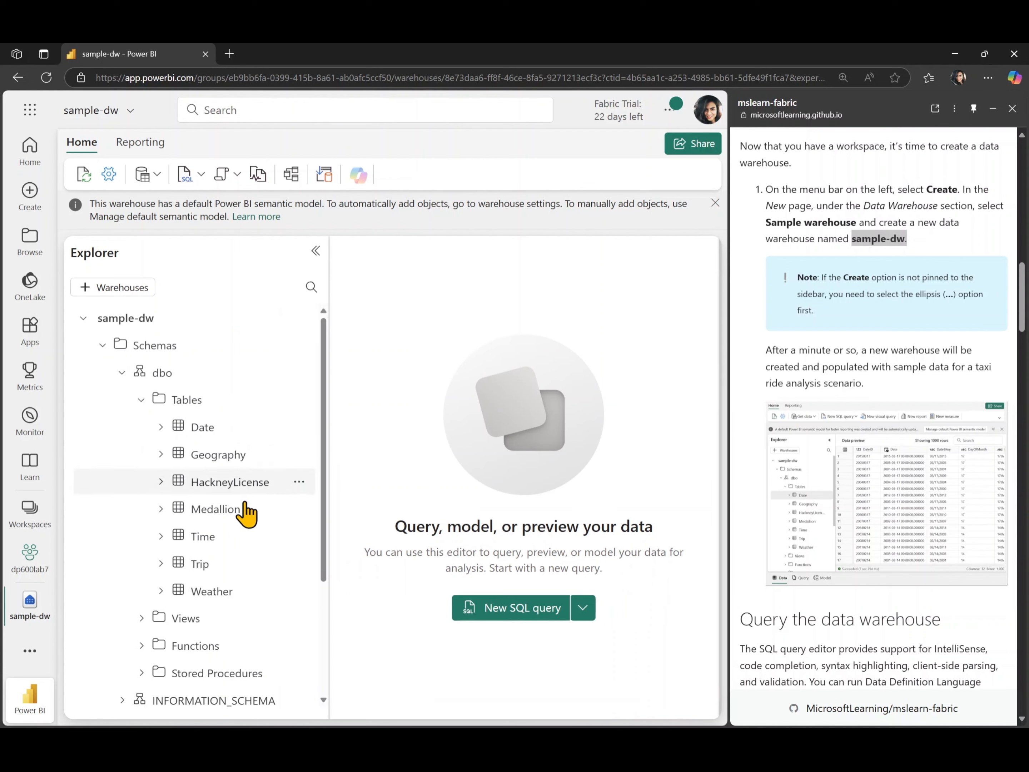
Preview the Date table's data, dismiss the notification, and close the preview tab.
{"action": "left_click", "coordinate": [219, 431]}
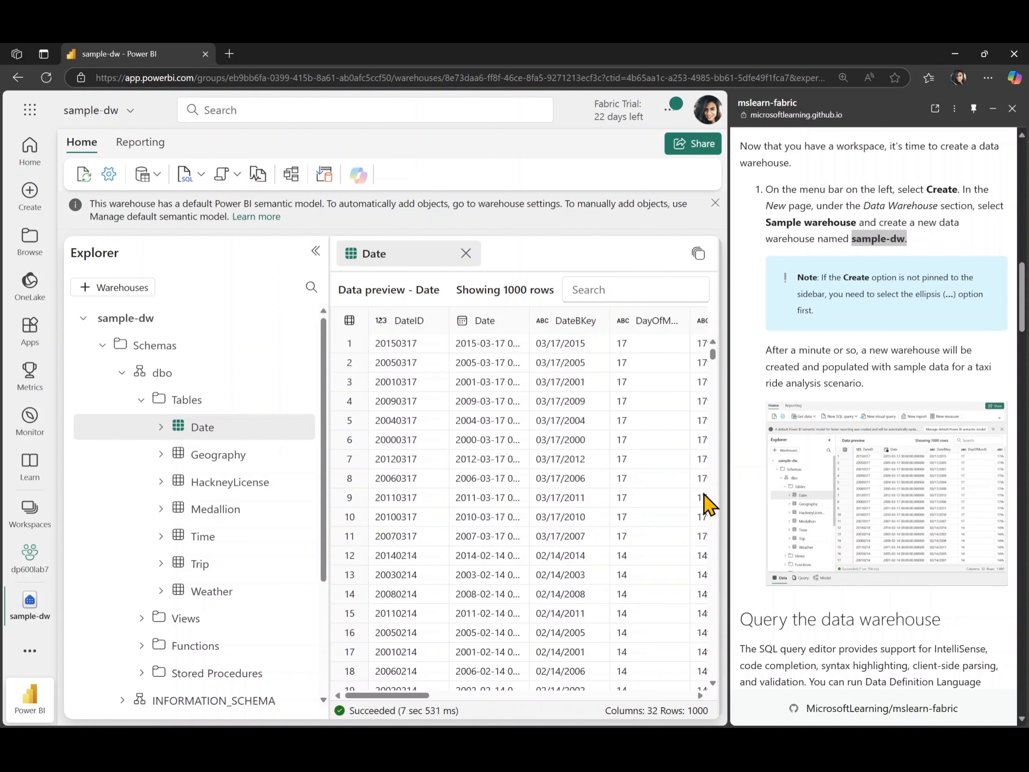
{"action": "scroll", "coordinate": [757, 507], "scroll_direction": "down", "scroll_amount": 10}
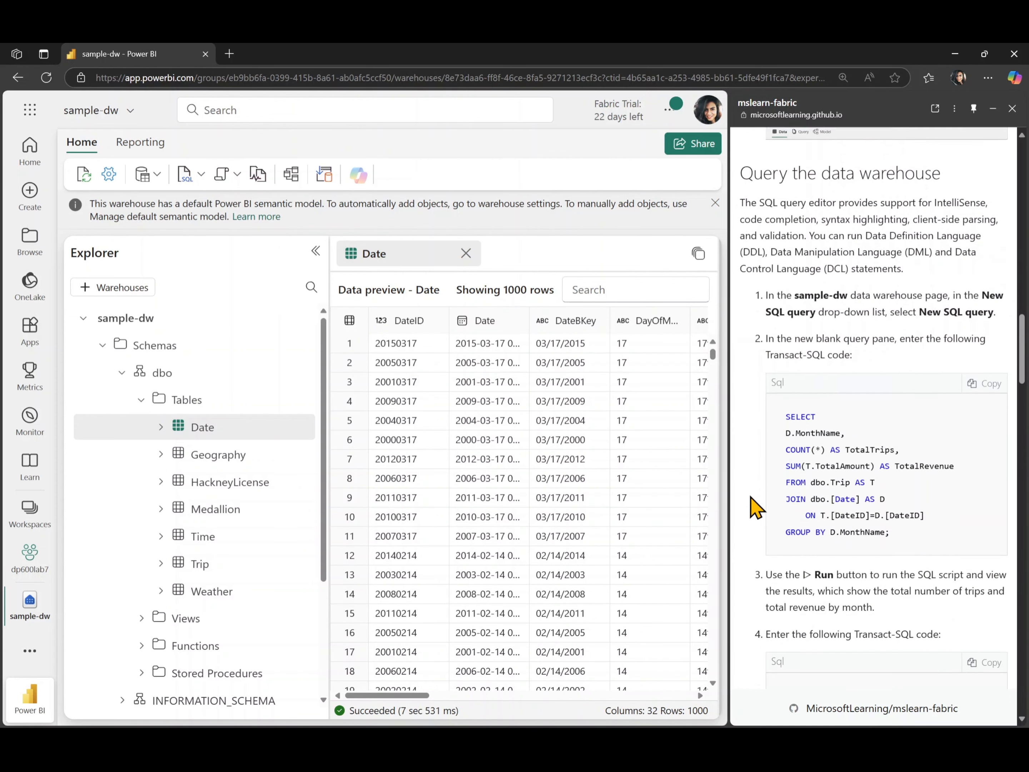
{"action": "scroll", "coordinate": [756, 507], "scroll_direction": "down", "scroll_amount": 1}
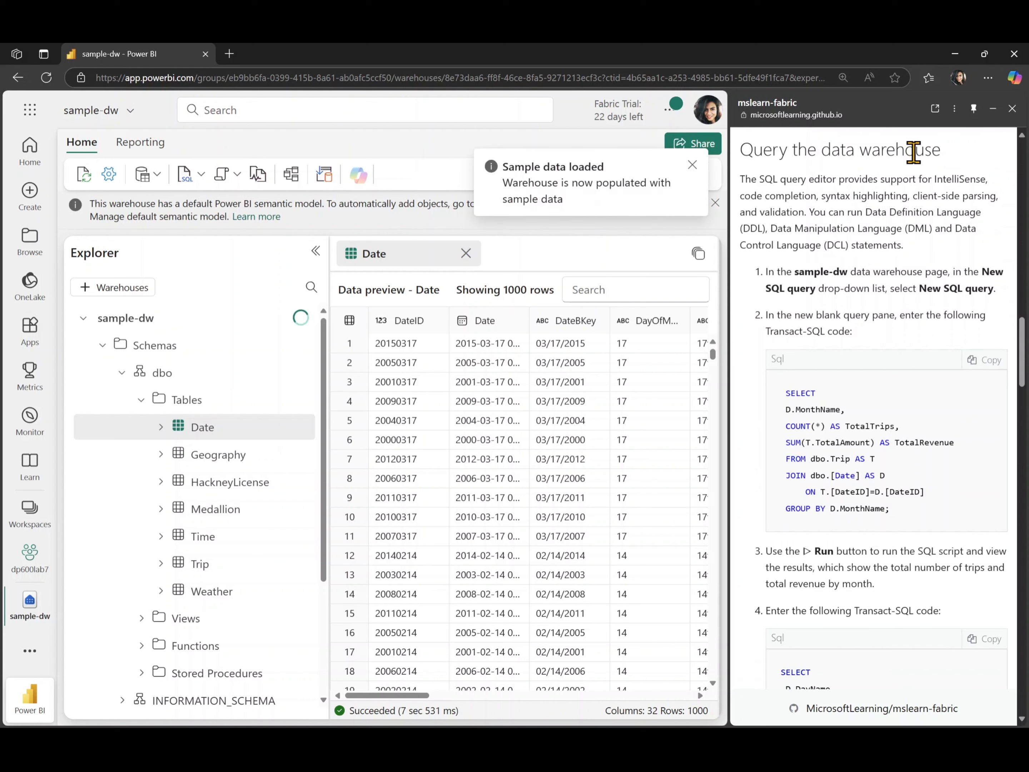
{"action": "left_click", "coordinate": [692, 165]}
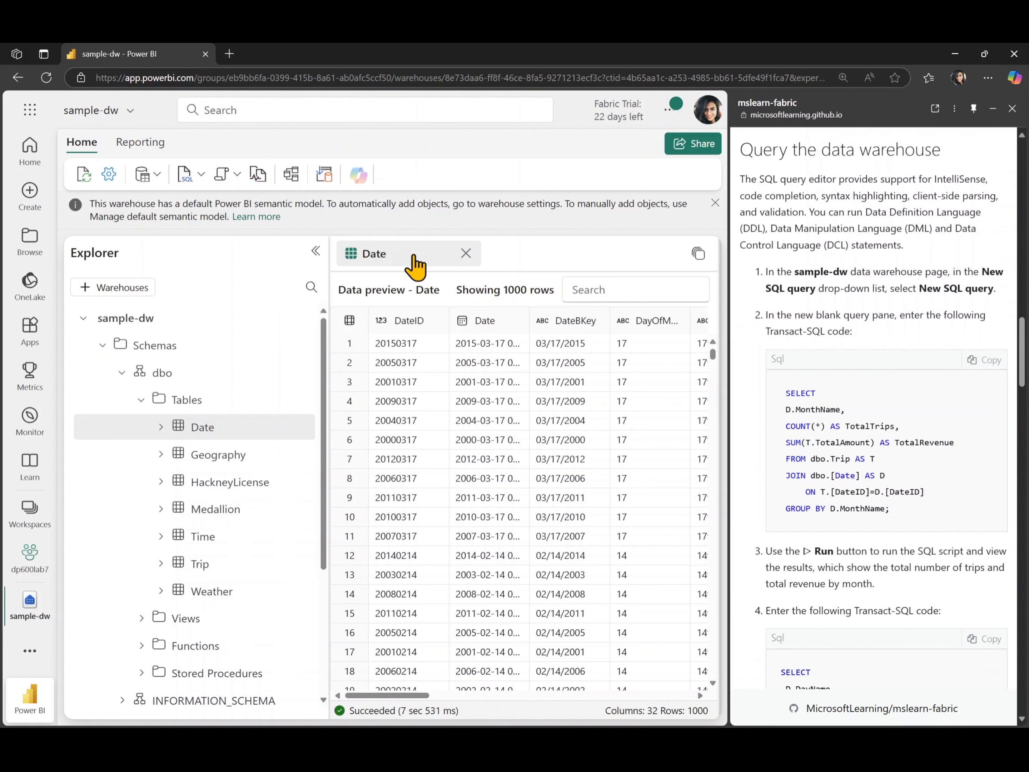
{"action": "left_click", "coordinate": [466, 253]}
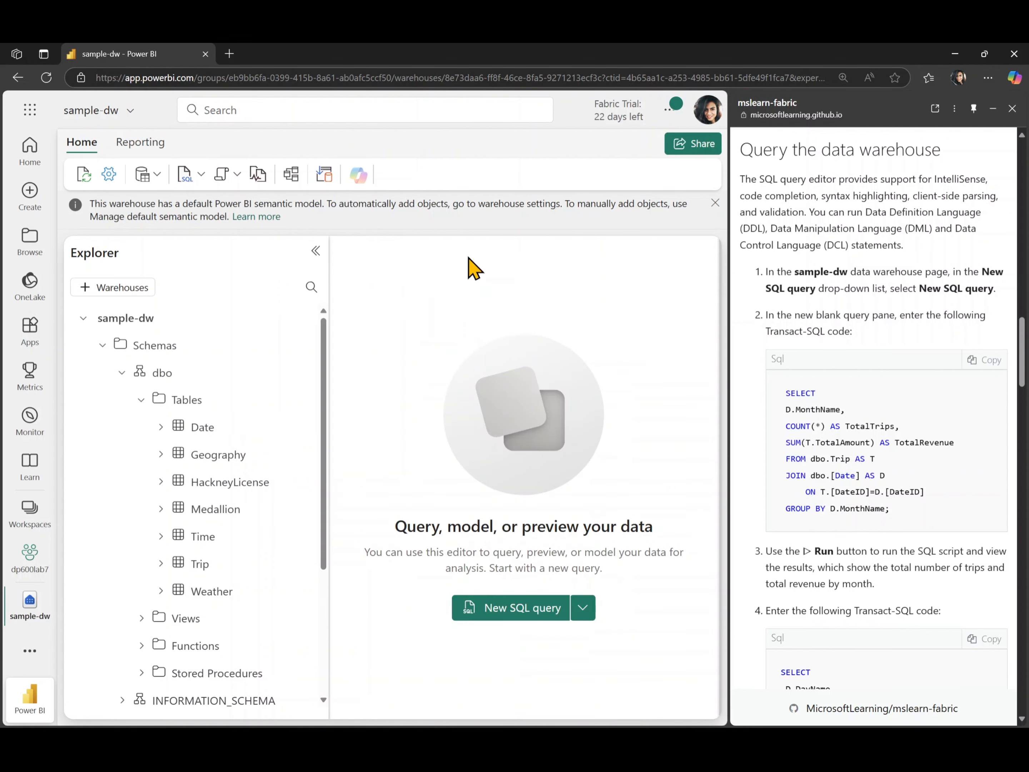
Collapse the Explorer pane and open a new SQL query.
{"action": "left_click", "coordinate": [316, 251]}
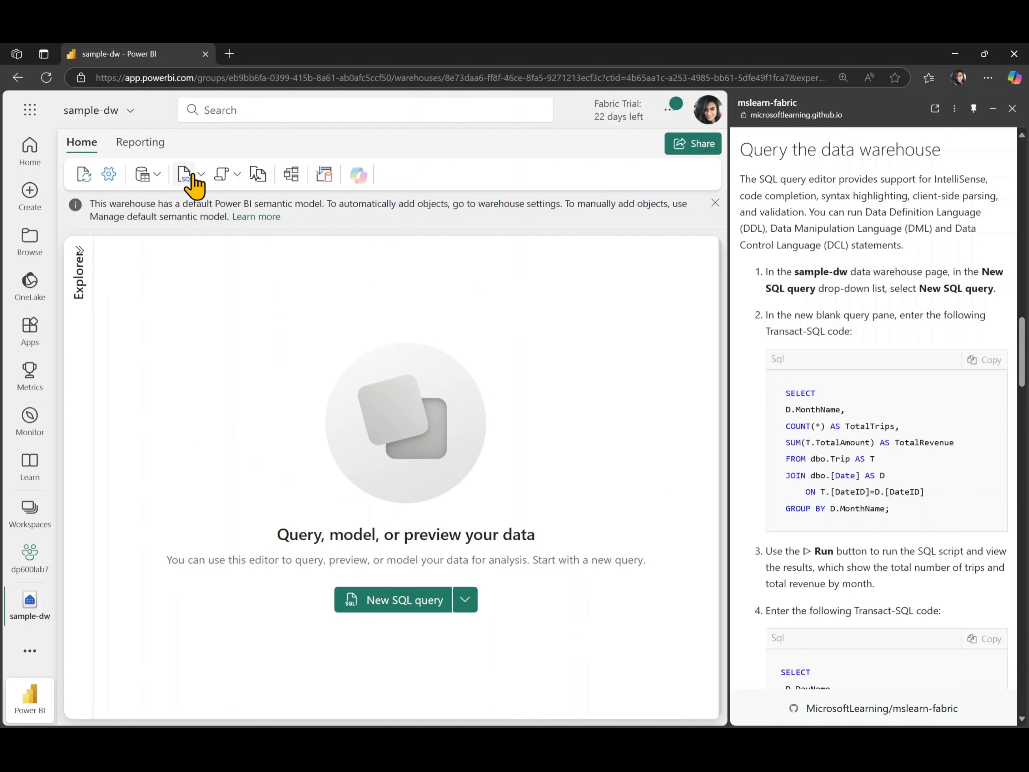
{"action": "left_click", "coordinate": [362, 603]}
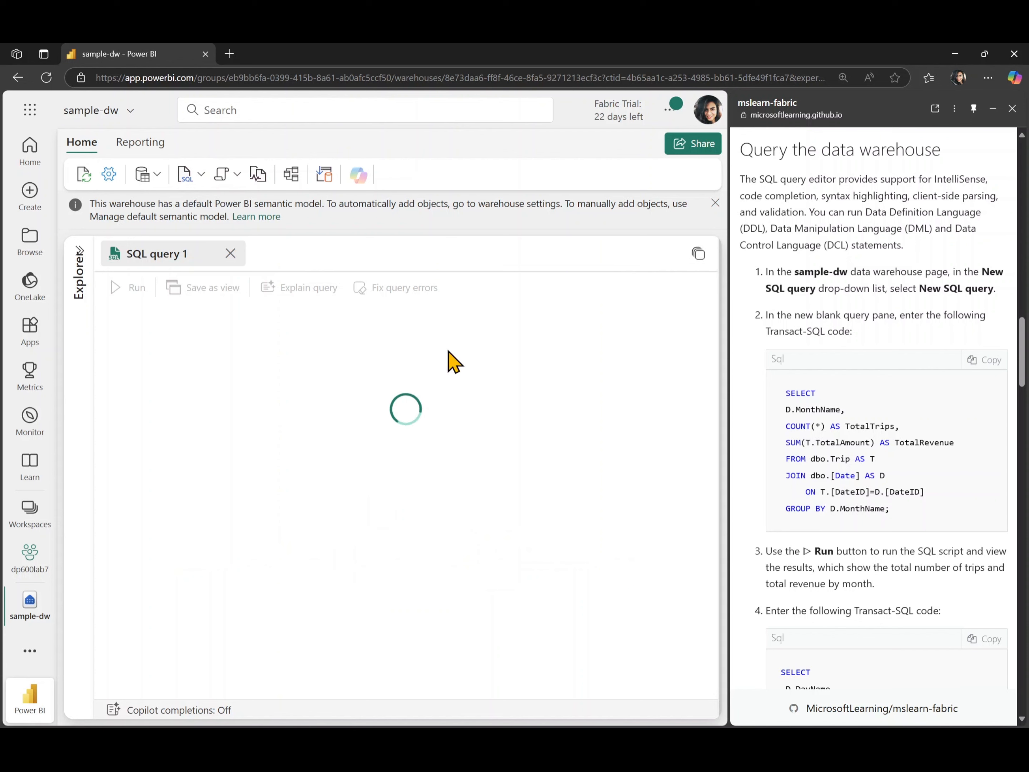
Paste the lab's query totalling trips and revenue by MonthName from dbo.Trip joined to dbo.Date, and run it.
{"action": "left_click", "coordinate": [990, 362]}
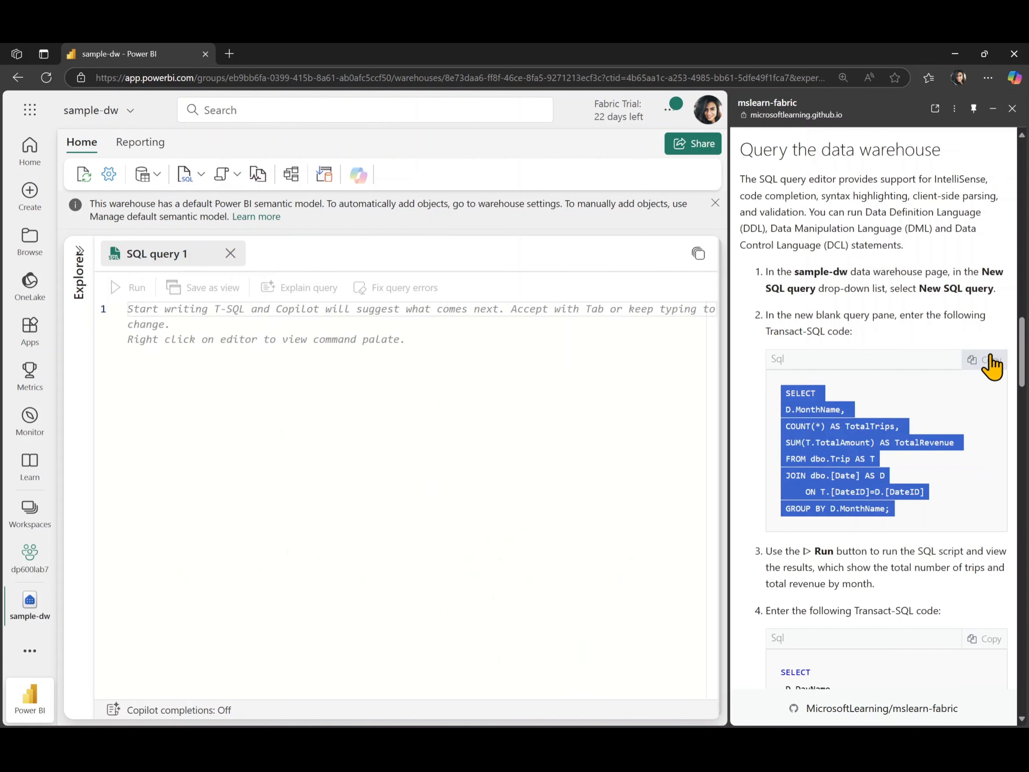
{"action": "left_click", "coordinate": [529, 332]}
{"action": "key", "text": "ctrl+v"}
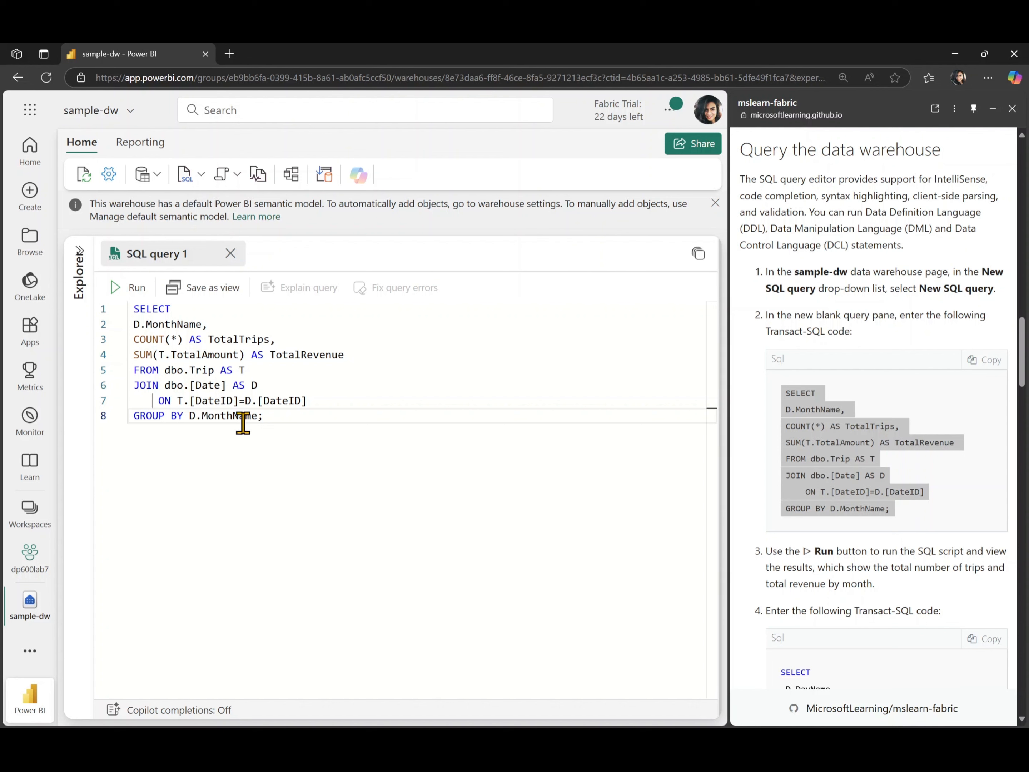
{"action": "left_click", "coordinate": [123, 294]}
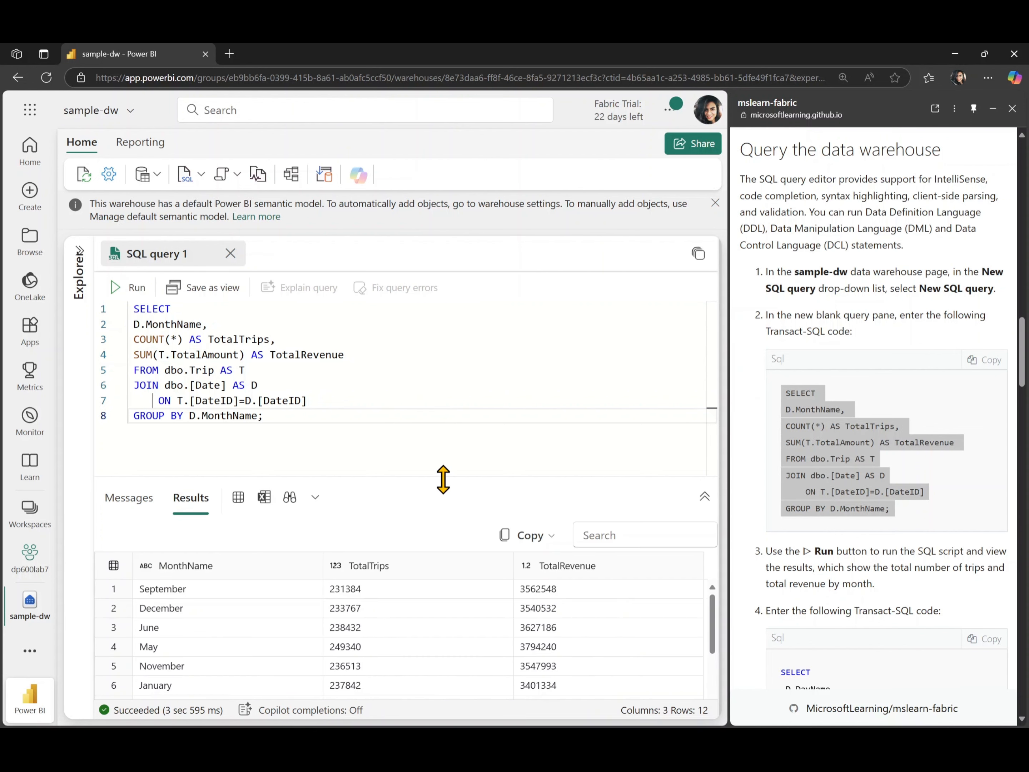
Enlarge the results pane and look over the monthly trip and revenue results.
{"action": "left_click_drag", "start_coordinate": [443, 478], "coordinate": [452, 358]}
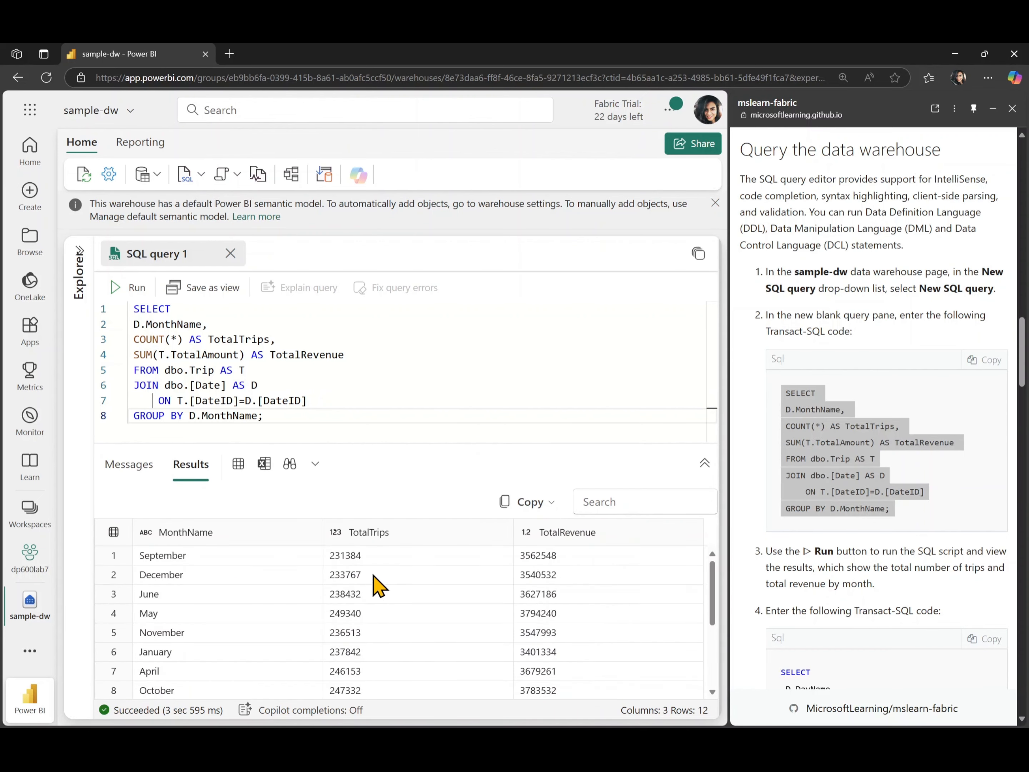
{"action": "scroll", "coordinate": [376, 587], "scroll_direction": "down", "scroll_amount": 3}
{"action": "left_click", "coordinate": [795, 563]}
{"action": "scroll", "coordinate": [797, 564], "scroll_direction": "down", "scroll_amount": 4}
{"action": "scroll", "coordinate": [797, 565], "scroll_direction": "down", "scroll_amount": 2}
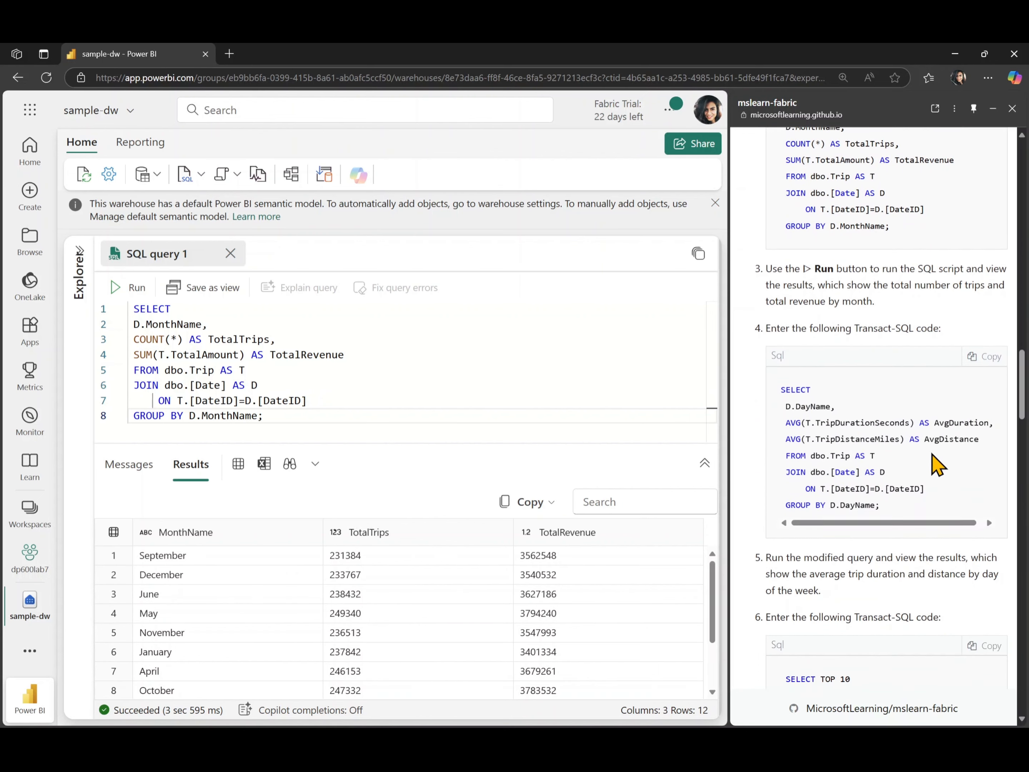
Replace the editor's query with the lab's average trip duration and distance by DayName query, and run it.
{"action": "double_click", "coordinate": [954, 422]}
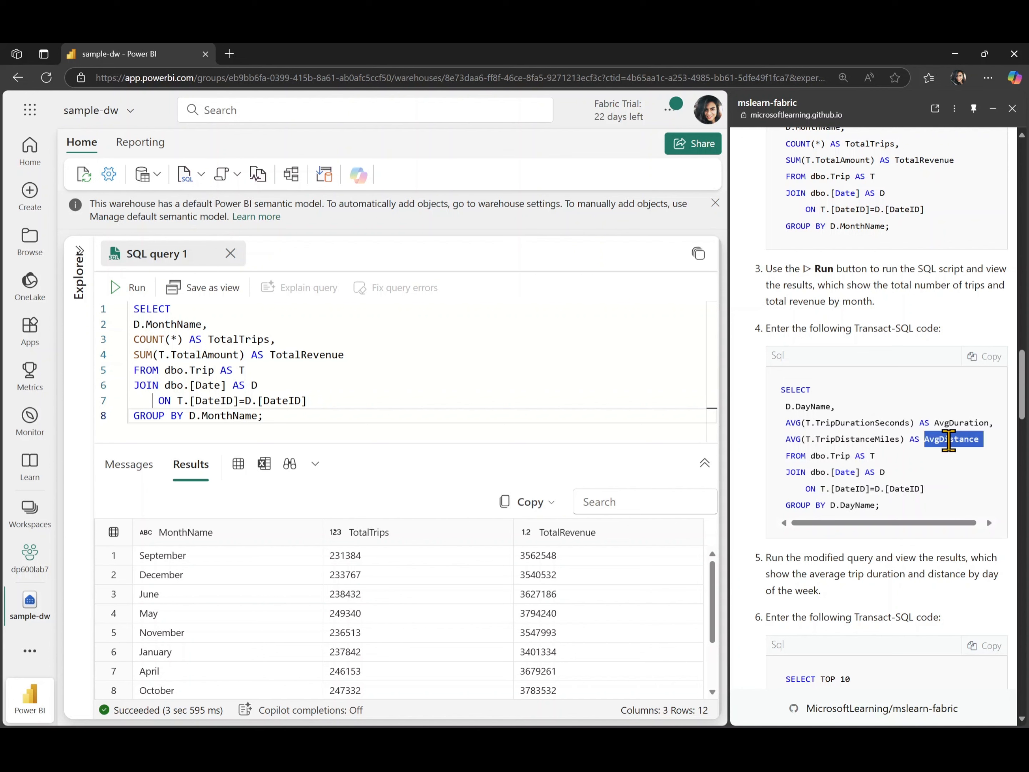
{"action": "left_click", "coordinate": [999, 362]}
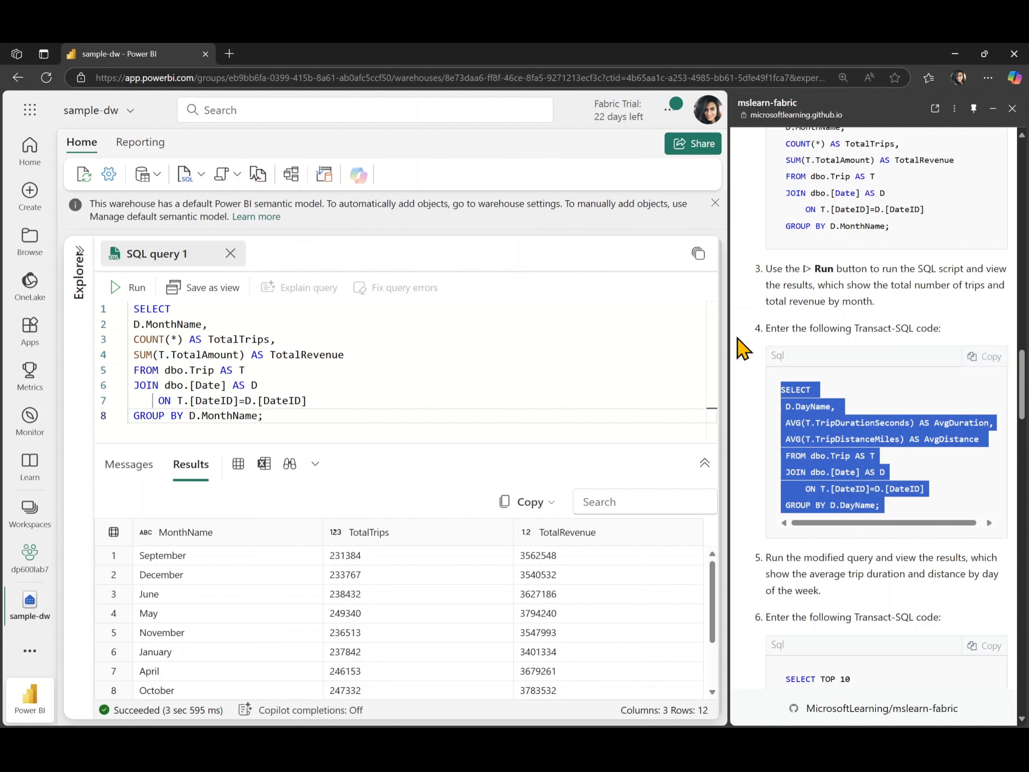
{"action": "left_click", "coordinate": [409, 332]}
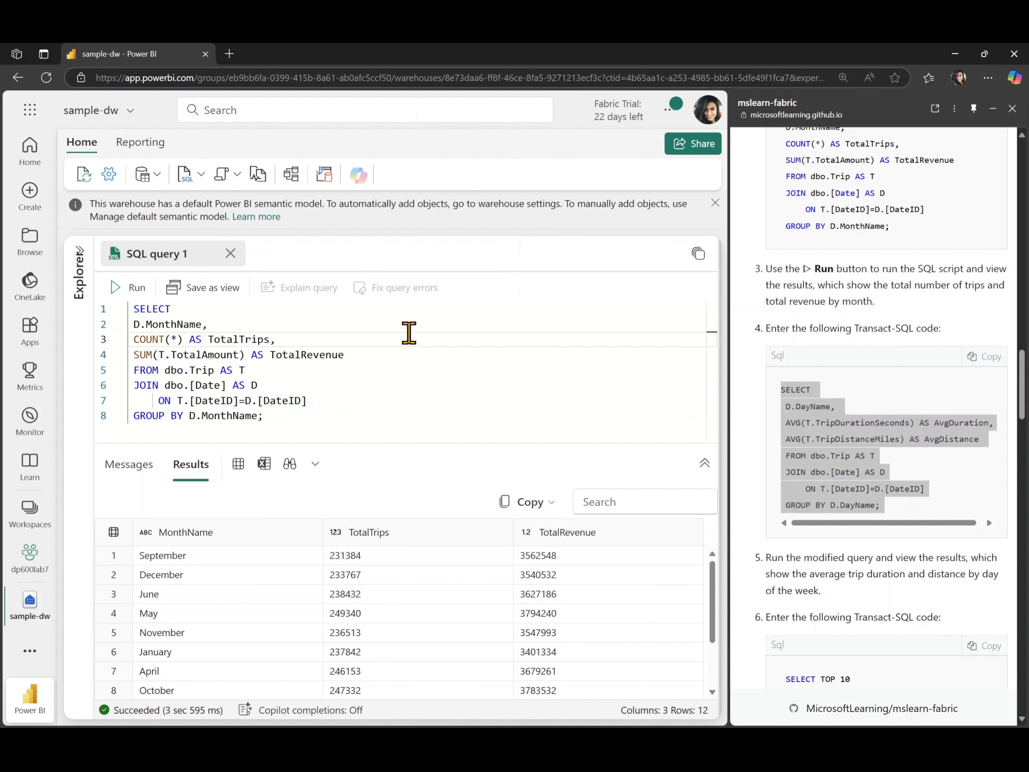
{"action": "triple_click", "coordinate": [358, 387]}
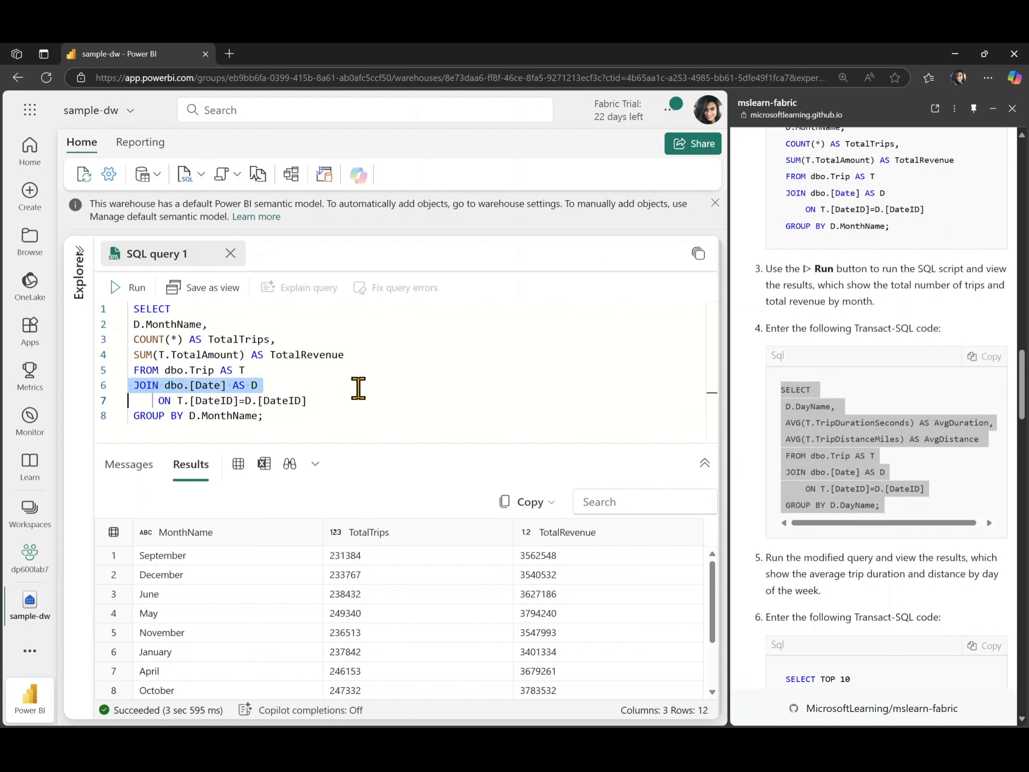
{"action": "key", "text": "ctrl+a"}
{"action": "key", "text": "ctrl+v"}
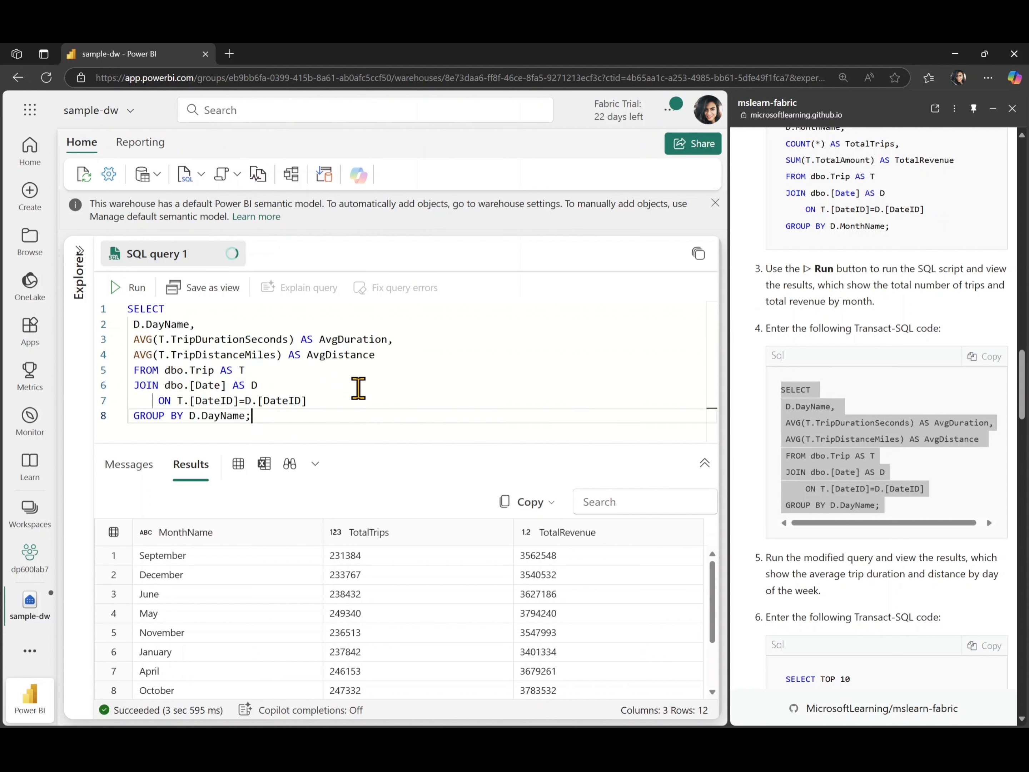
{"action": "left_click", "coordinate": [132, 286]}
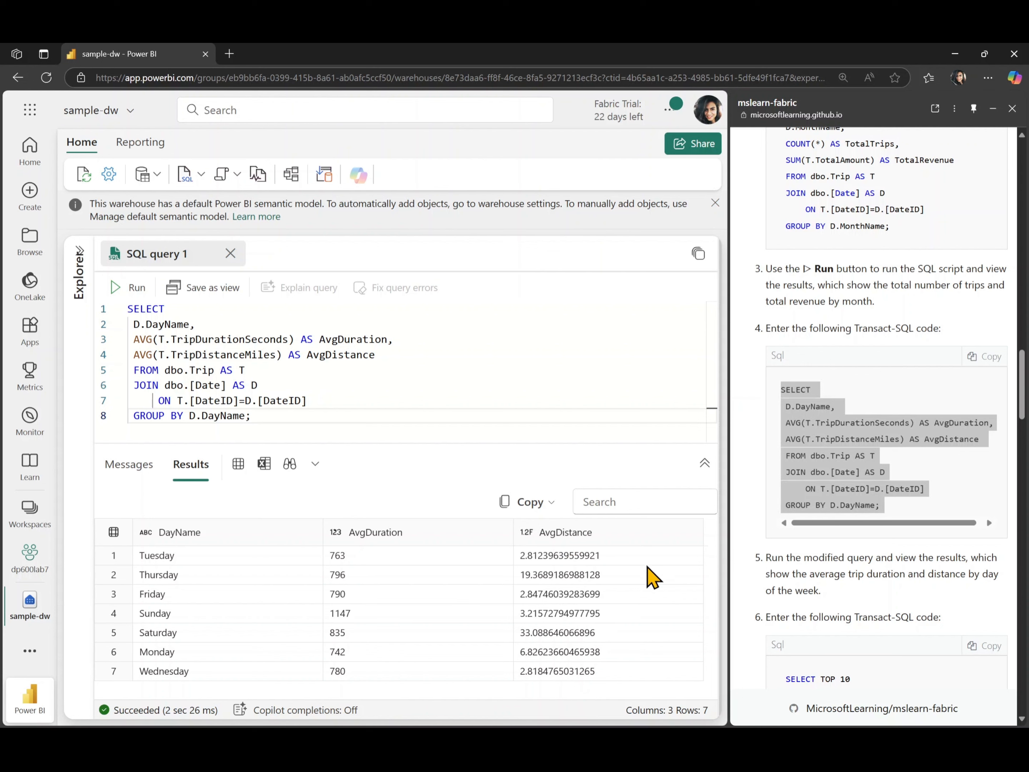
Replace the editor's query with the lab's two TOP 10 city queries for pickup and dropoff geography.
{"action": "scroll", "coordinate": [847, 542], "scroll_direction": "down", "scroll_amount": 2}
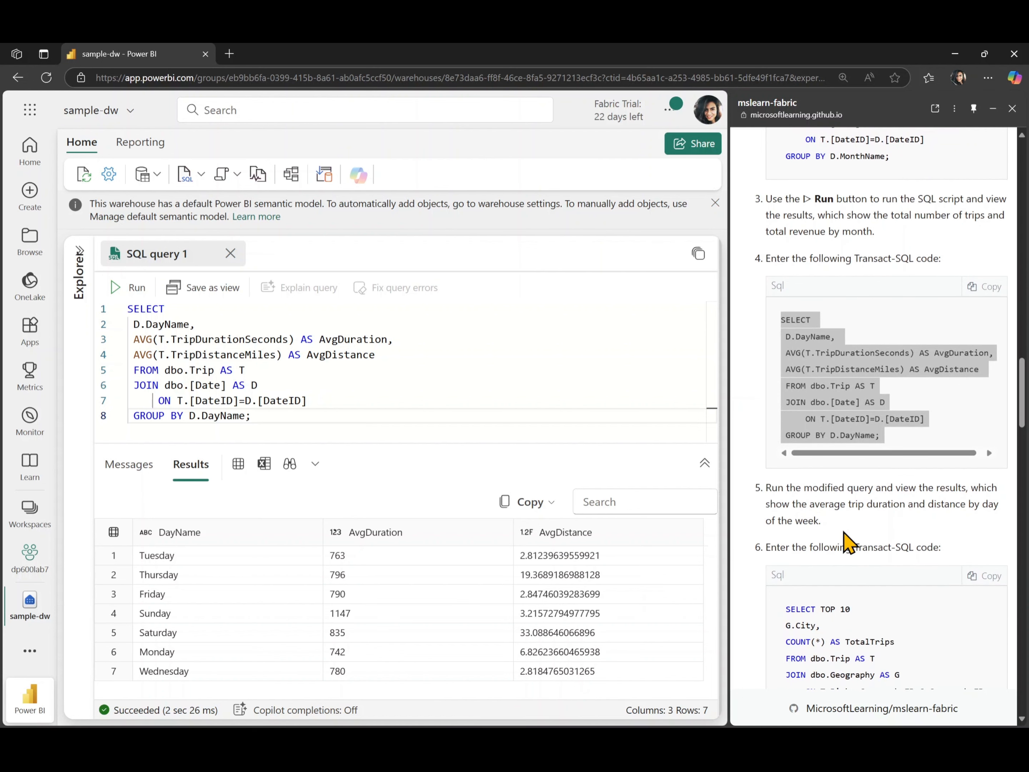
{"action": "scroll", "coordinate": [847, 542], "scroll_direction": "down", "scroll_amount": 1}
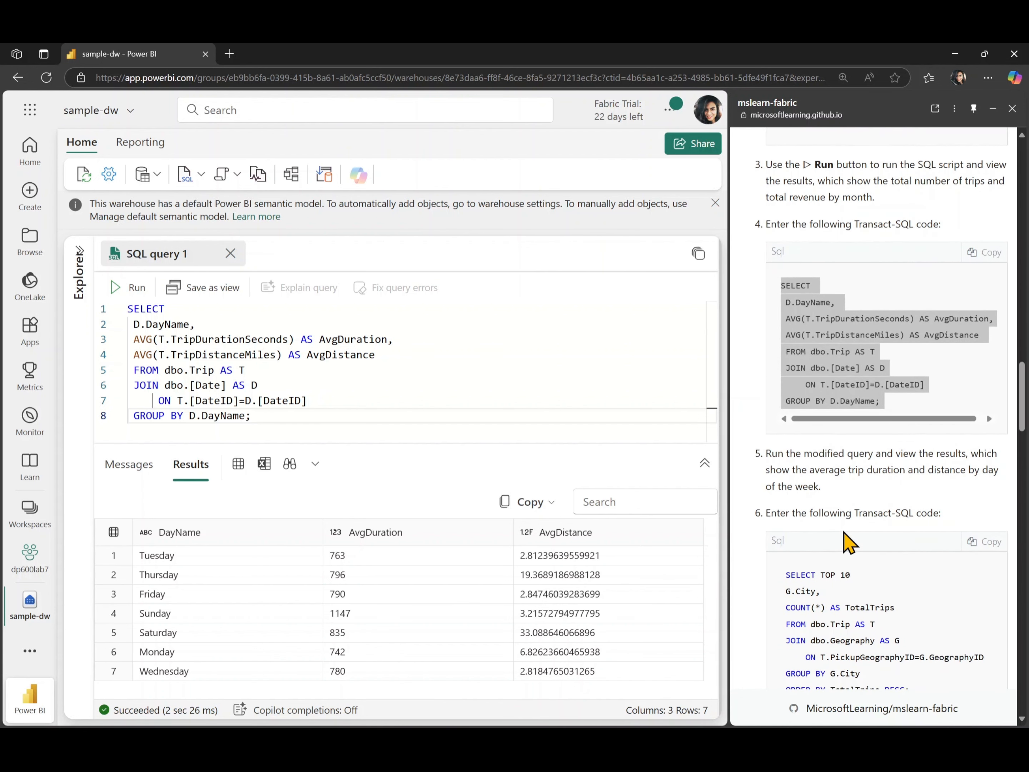
{"action": "scroll", "coordinate": [847, 542], "scroll_direction": "down", "scroll_amount": 6}
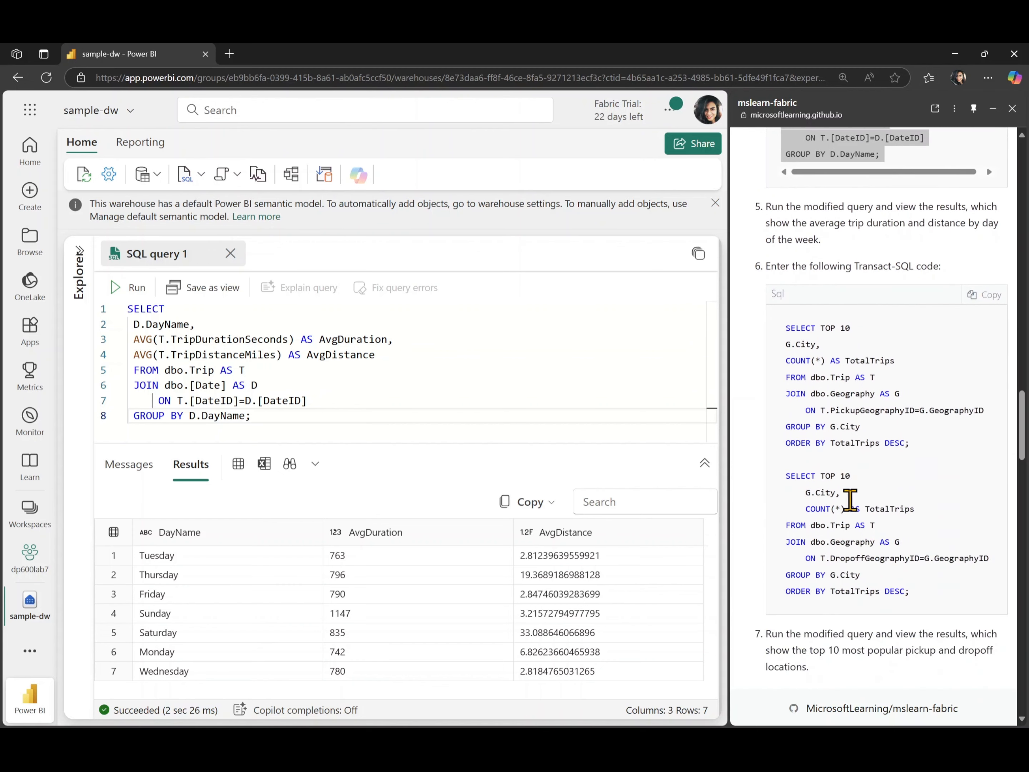
{"action": "left_click", "coordinate": [980, 295]}
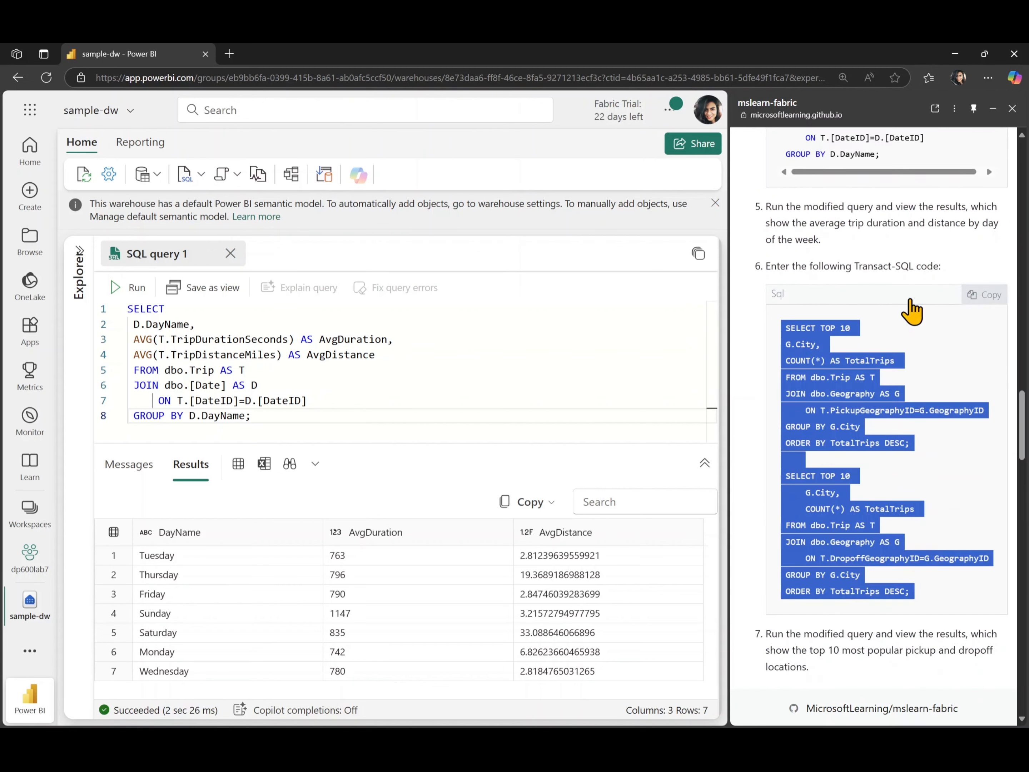
{"action": "key", "text": "ctrl+a"}
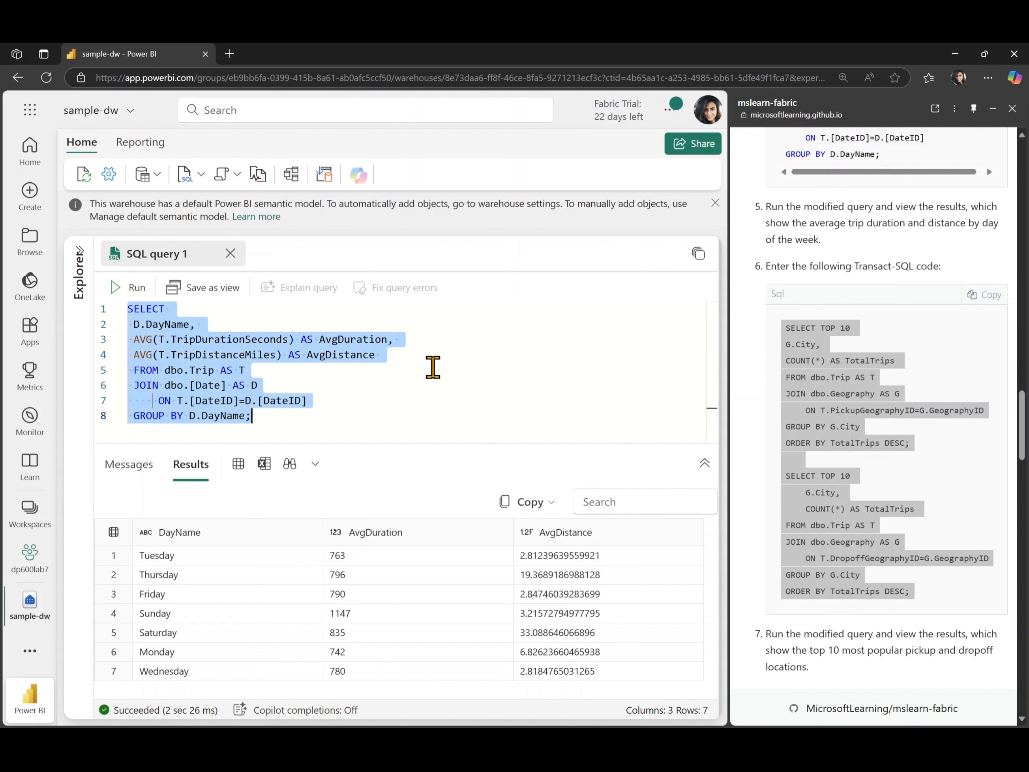
{"action": "key", "text": "ctrl+v"}
Scroll through the pasted pickup and dropoff queries in the editor to review them.
{"action": "scroll", "coordinate": [433, 367], "scroll_direction": "up", "scroll_amount": 3}
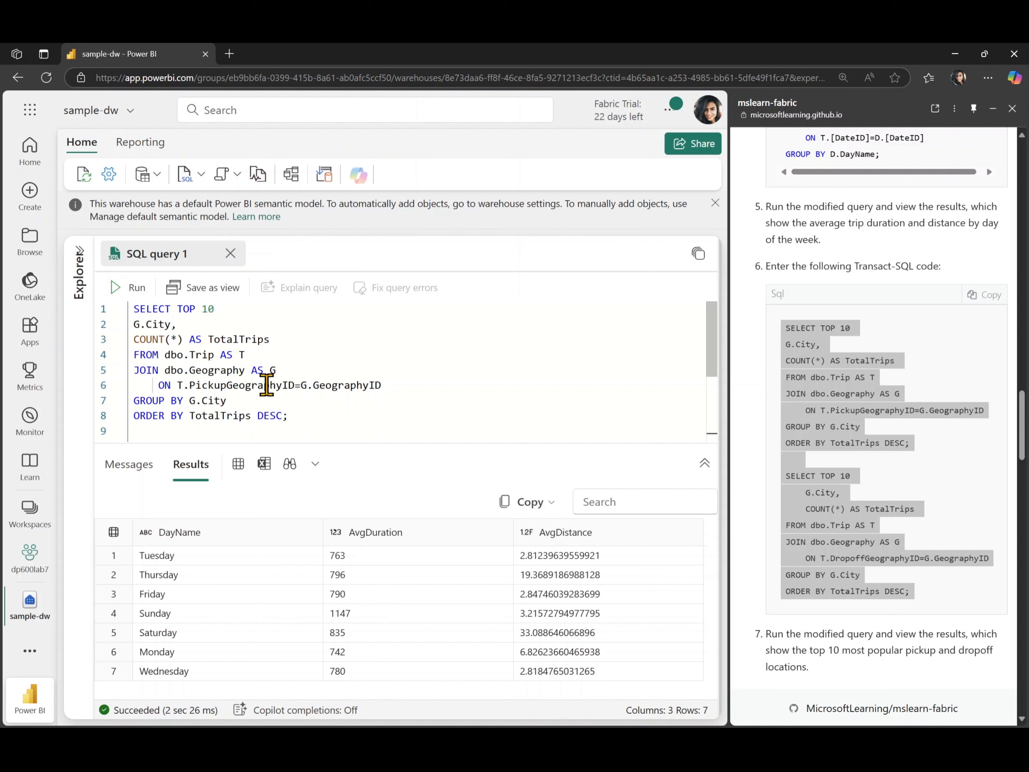
{"action": "scroll", "coordinate": [278, 389], "scroll_direction": "down", "scroll_amount": 1}
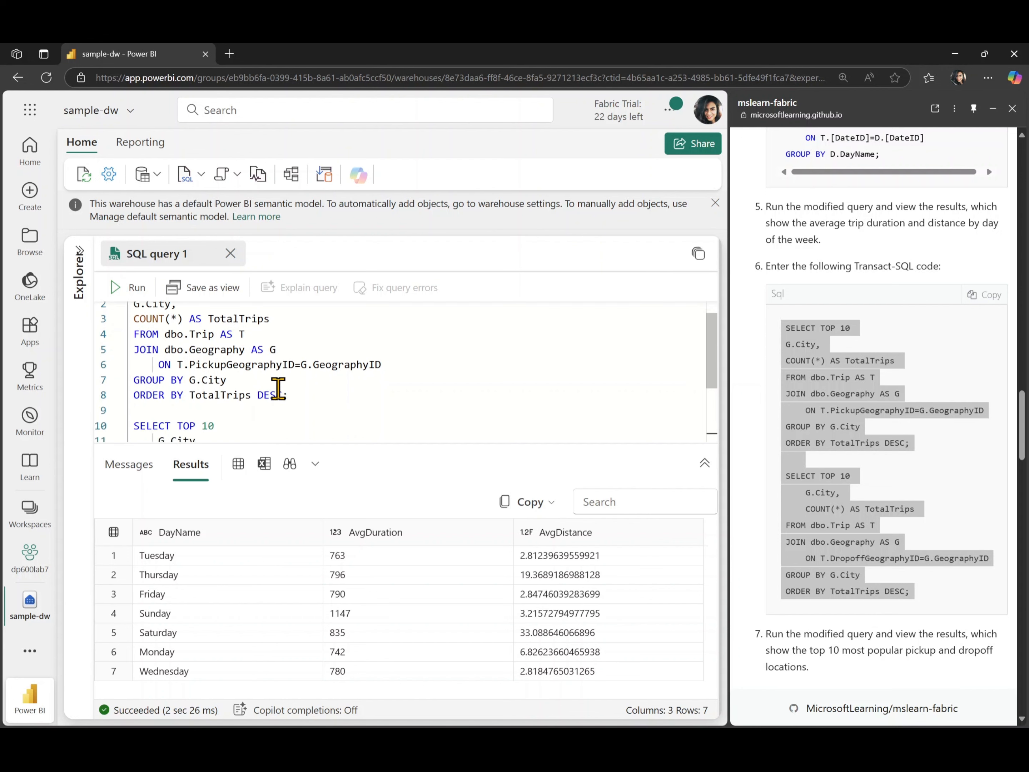
{"action": "scroll", "coordinate": [278, 389], "scroll_direction": "down", "scroll_amount": 1}
{"action": "scroll", "coordinate": [278, 389], "scroll_direction": "up", "scroll_amount": 3}
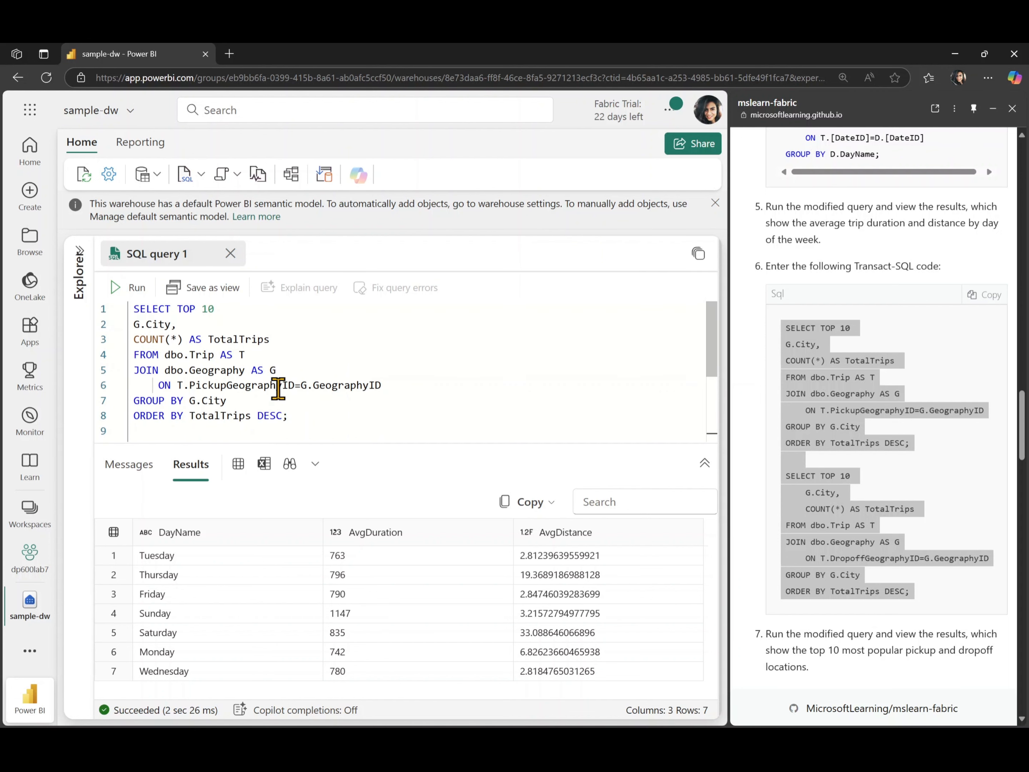
{"action": "scroll", "coordinate": [279, 389], "scroll_direction": "down", "scroll_amount": 5}
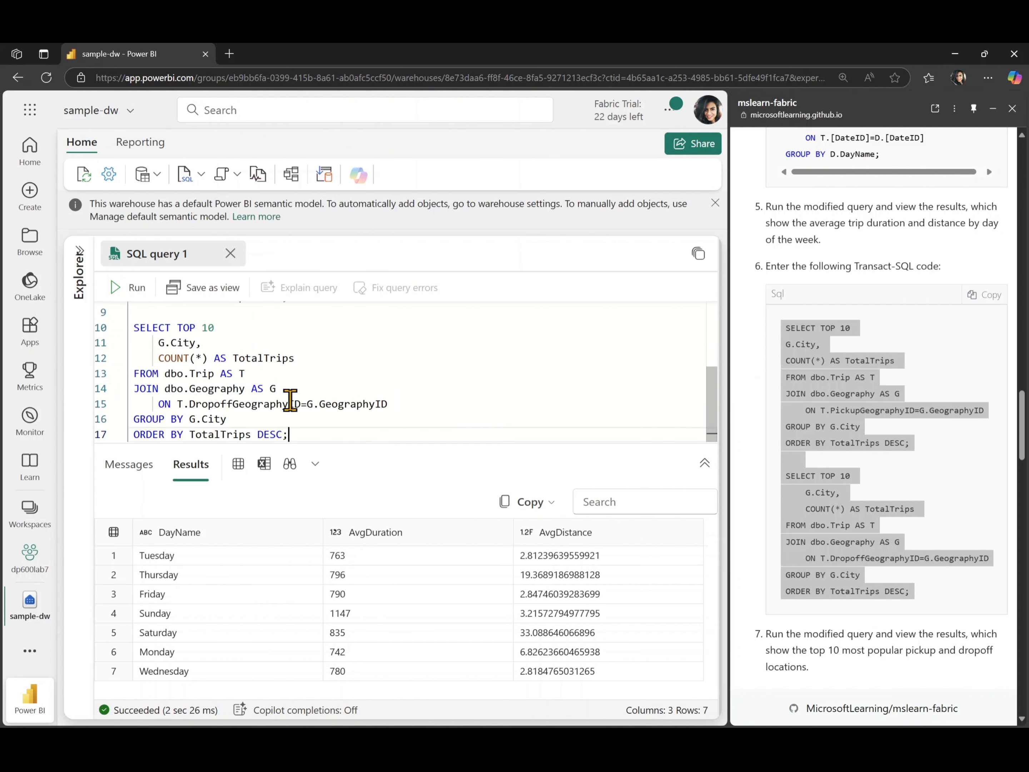
{"action": "scroll", "coordinate": [264, 424], "scroll_direction": "up", "scroll_amount": 3}
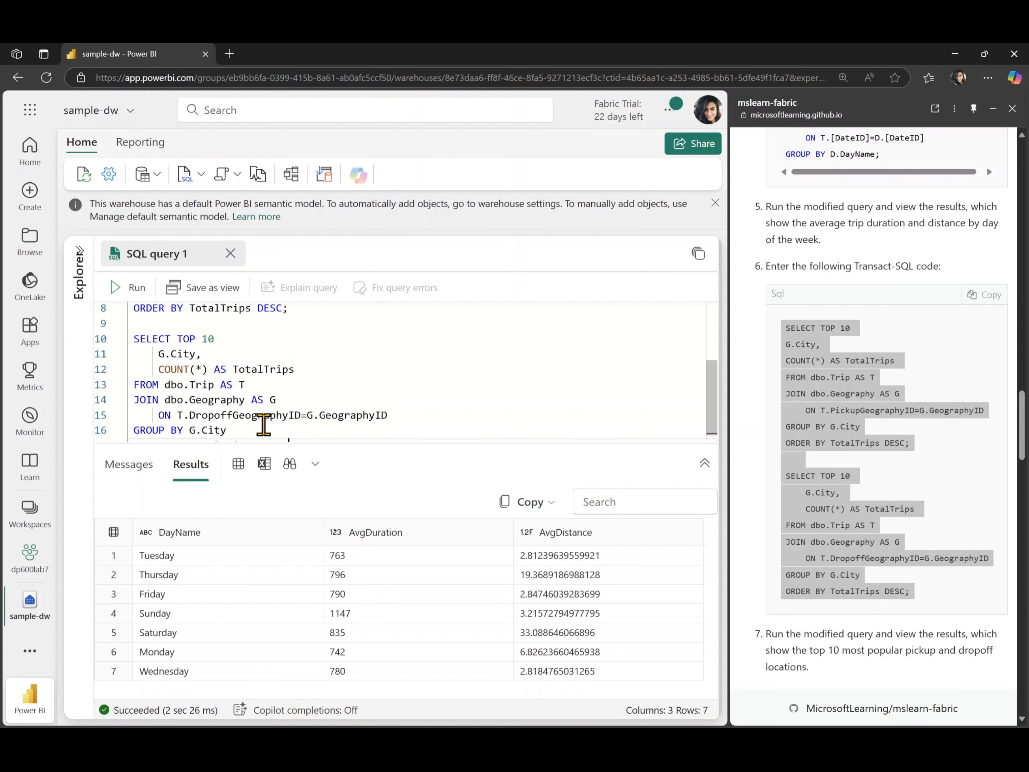
{"action": "scroll", "coordinate": [264, 424], "scroll_direction": "down", "scroll_amount": 3}
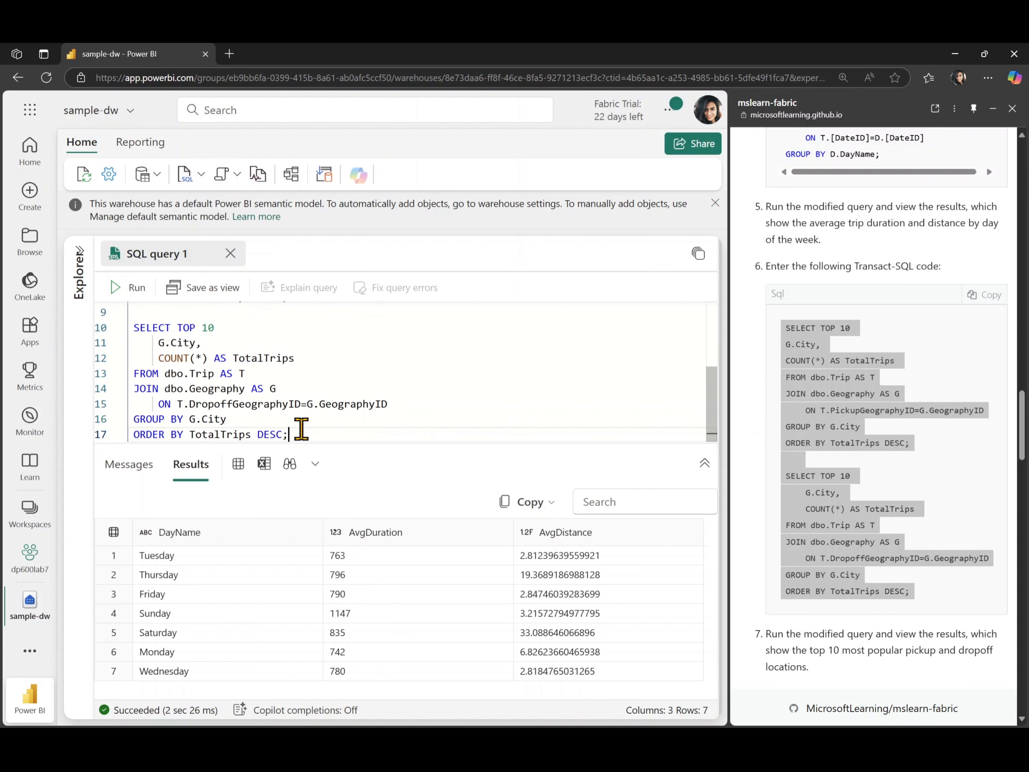
{"action": "scroll", "coordinate": [299, 425], "scroll_direction": "up", "scroll_amount": 3}
{"action": "scroll", "coordinate": [300, 425], "scroll_direction": "down", "scroll_amount": 3}
{"action": "scroll", "coordinate": [269, 395], "scroll_direction": "up", "scroll_amount": 3}
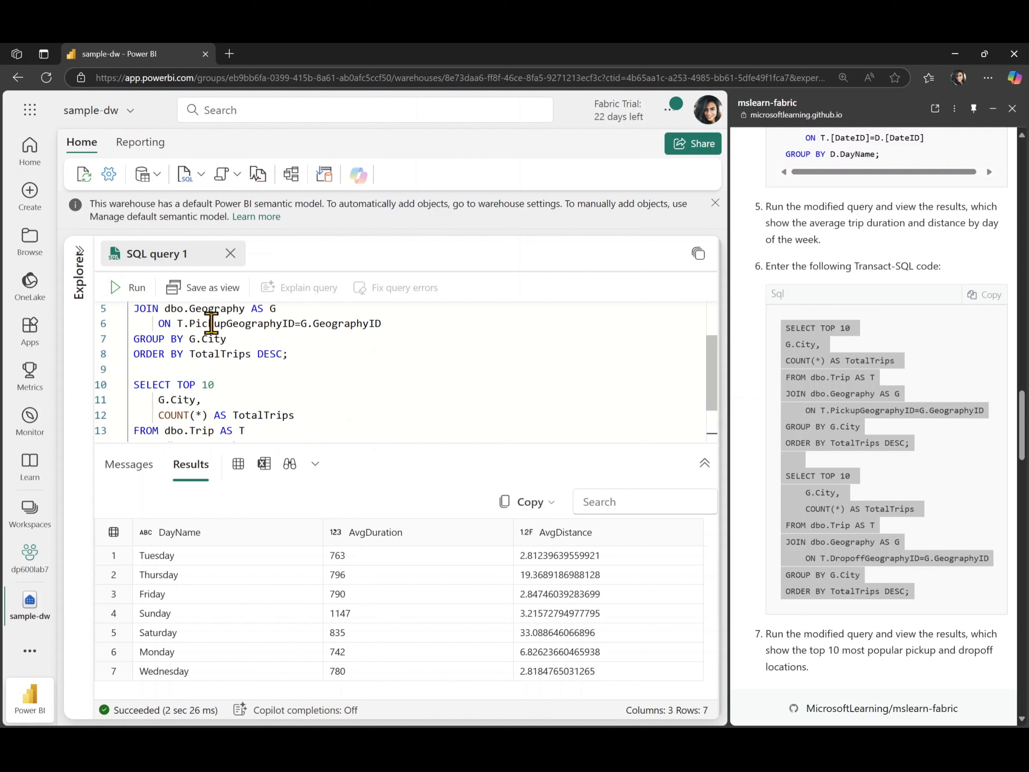
Run both TOP 10 city queries as a whole script.
{"action": "left_click", "coordinate": [222, 324]}
{"action": "double_click", "coordinate": [222, 323]}
{"action": "scroll", "coordinate": [263, 416], "scroll_direction": "down", "scroll_amount": 3}
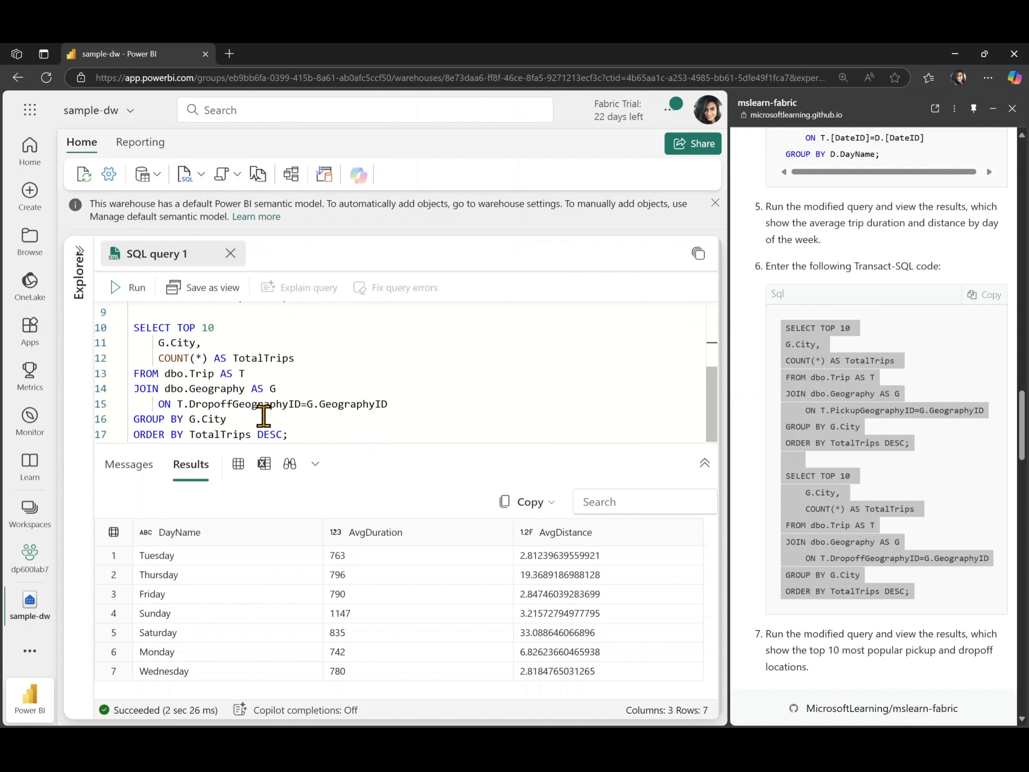
{"action": "double_click", "coordinate": [242, 405]}
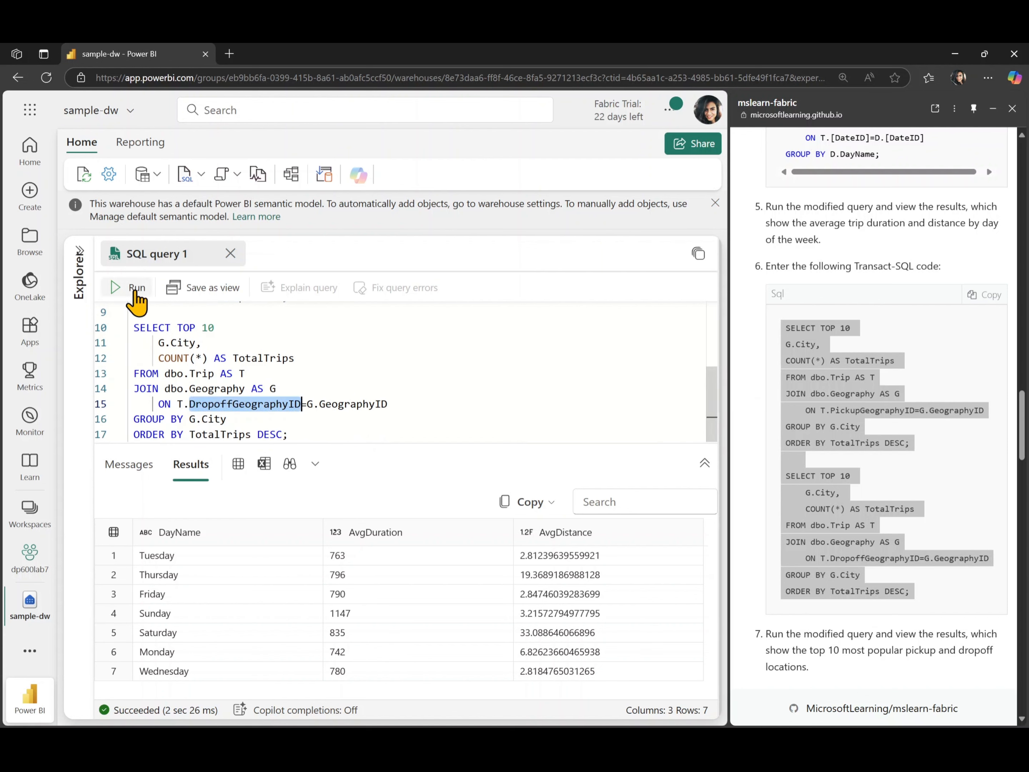
{"action": "left_click", "coordinate": [133, 288]}
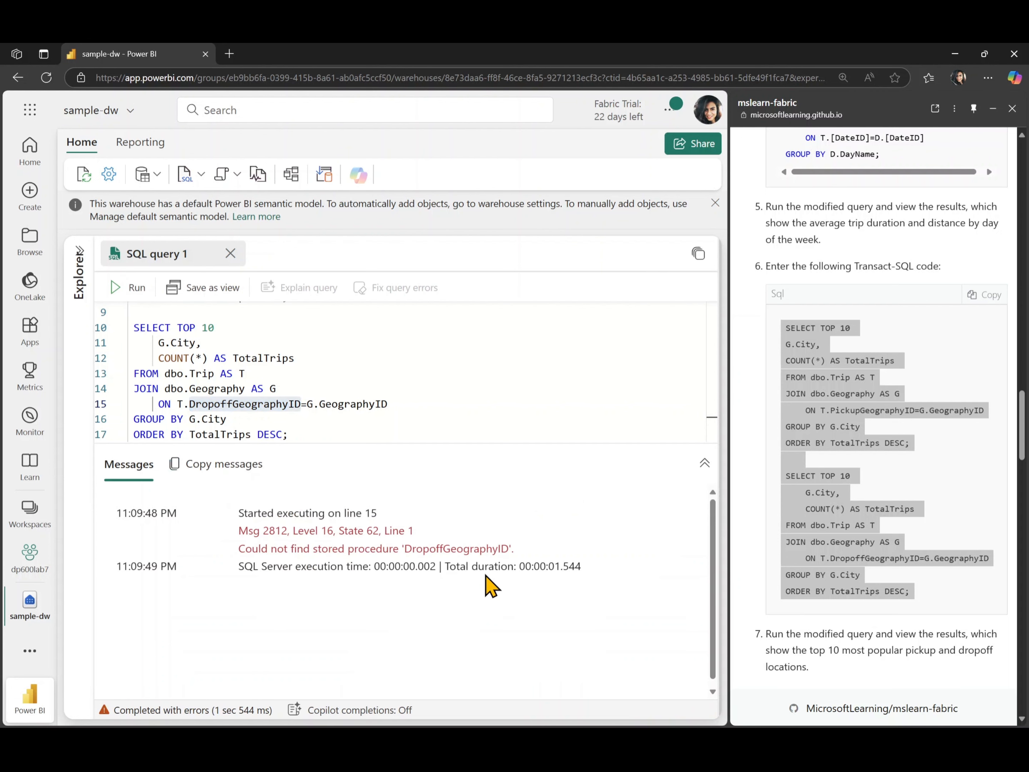
{"action": "left_click", "coordinate": [432, 393]}
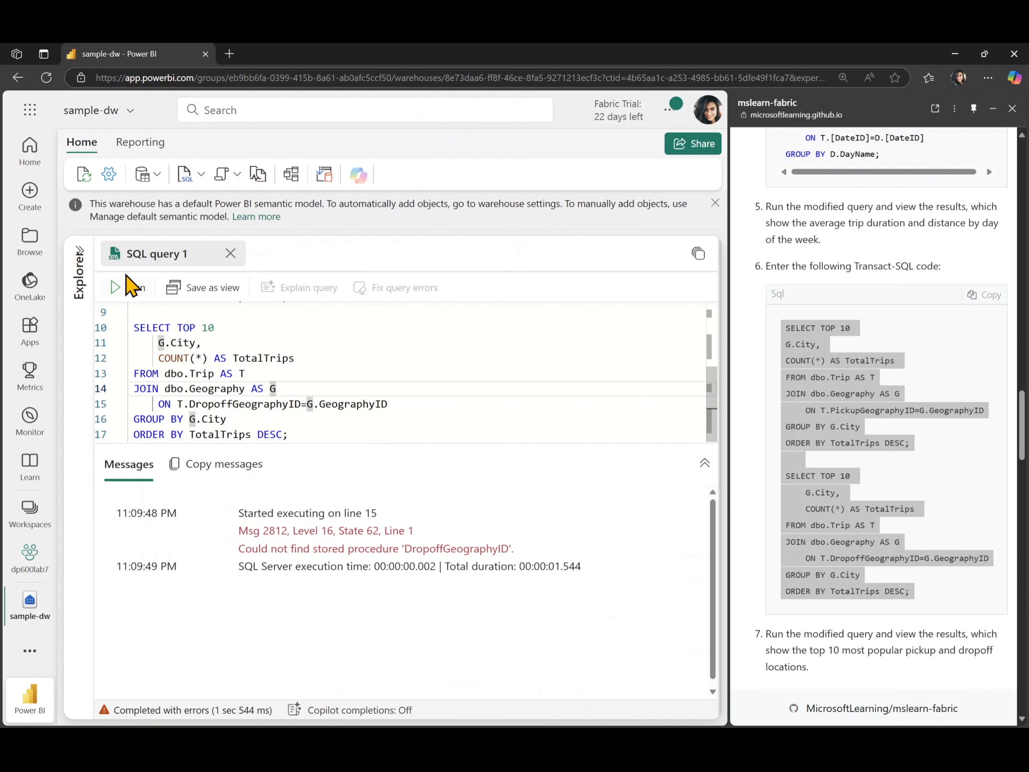
{"action": "left_click", "coordinate": [123, 287]}
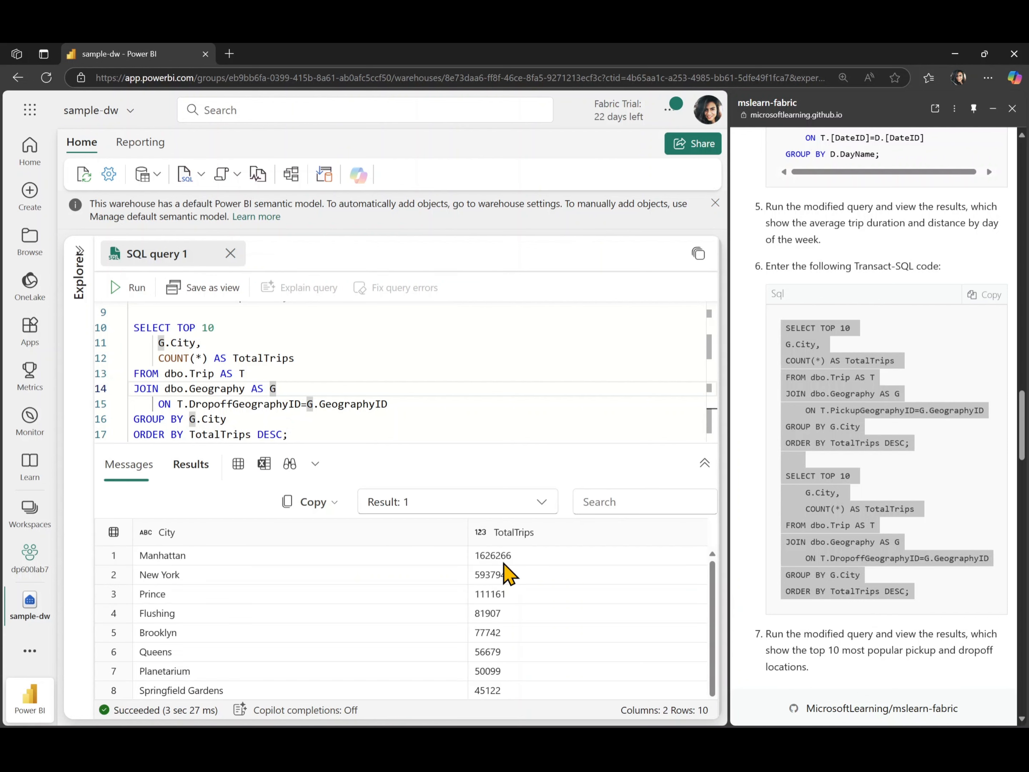
Review the top pickup city results, then switch to the second result set for dropoff cities.
{"action": "scroll", "coordinate": [332, 600], "scroll_direction": "down", "scroll_amount": 1}
{"action": "scroll", "coordinate": [332, 600], "scroll_direction": "up", "scroll_amount": 1}
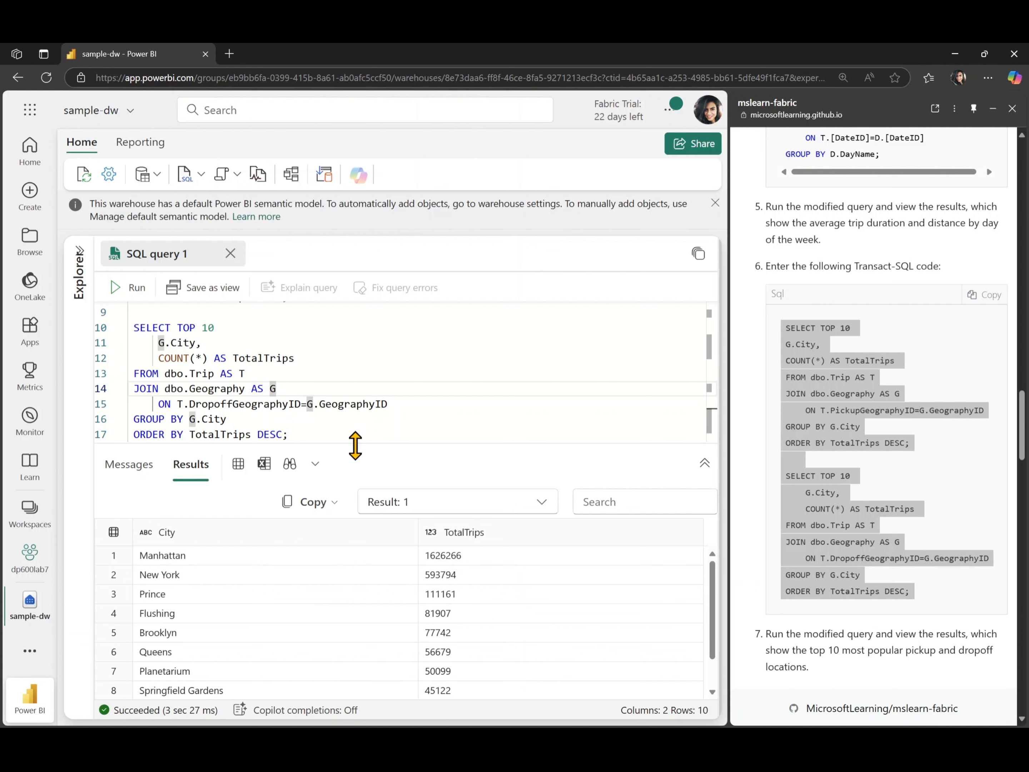
{"action": "left_click_drag", "start_coordinate": [355, 445], "coordinate": [359, 347]}
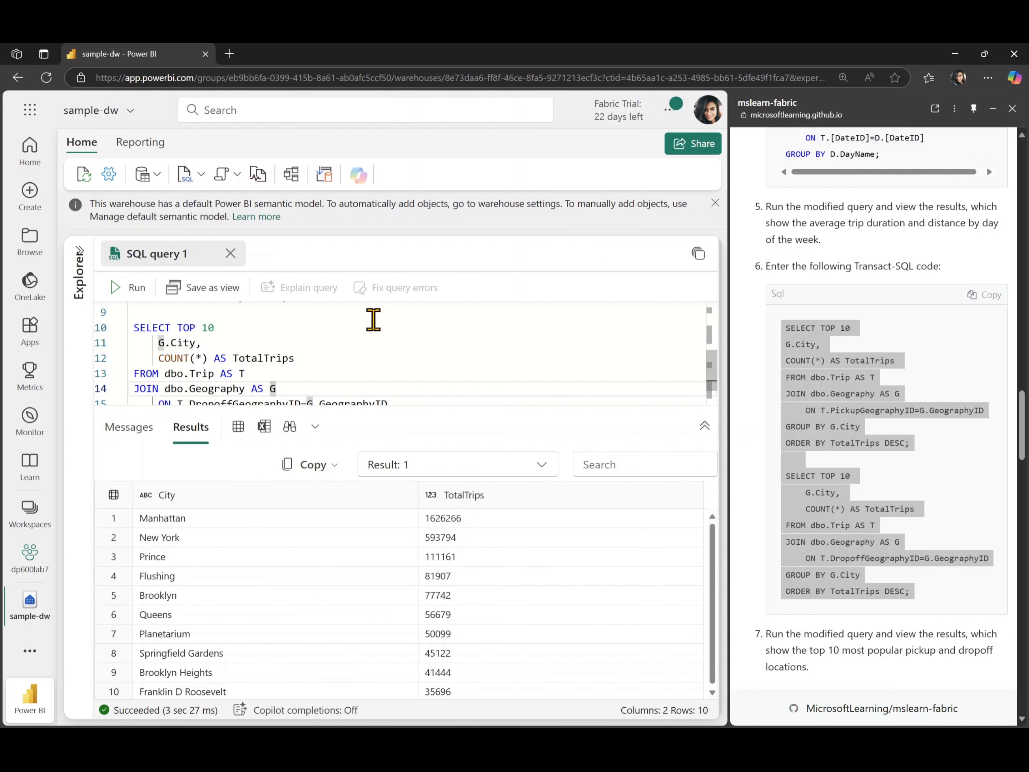
{"action": "scroll", "coordinate": [345, 367], "scroll_direction": "down", "scroll_amount": 2}
{"action": "scroll", "coordinate": [347, 369], "scroll_direction": "up", "scroll_amount": 5}
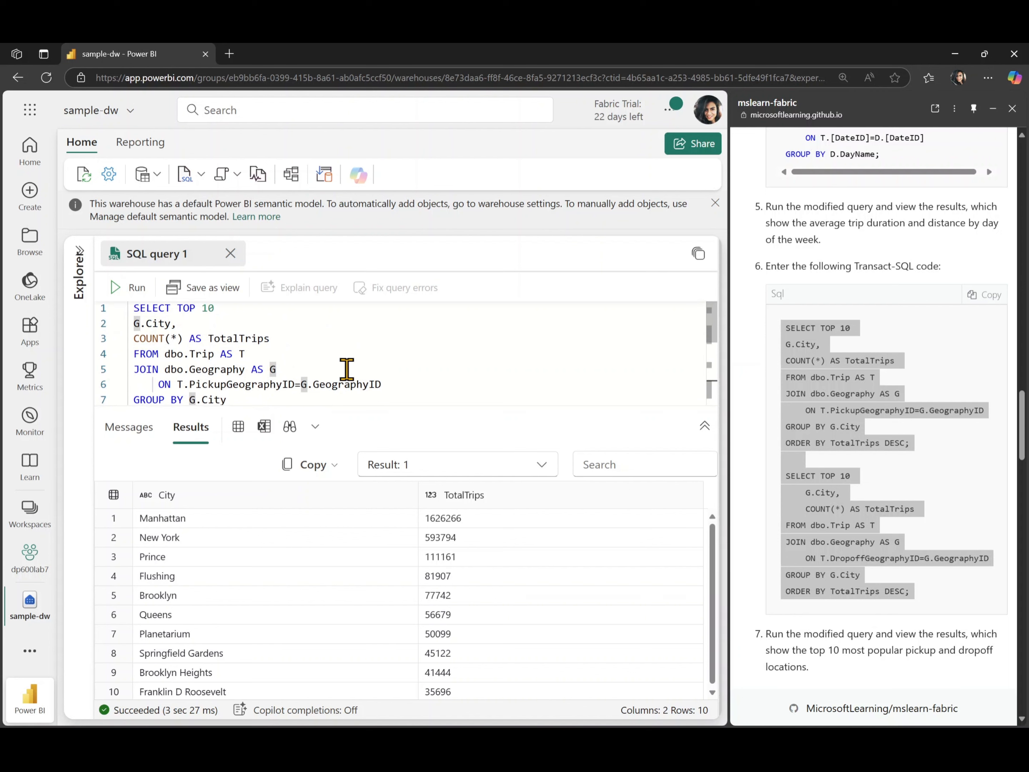
{"action": "scroll", "coordinate": [347, 369], "scroll_direction": "down", "scroll_amount": 2}
{"action": "scroll", "coordinate": [346, 369], "scroll_direction": "up", "scroll_amount": 2}
{"action": "scroll", "coordinate": [311, 363], "scroll_direction": "down", "scroll_amount": 5}
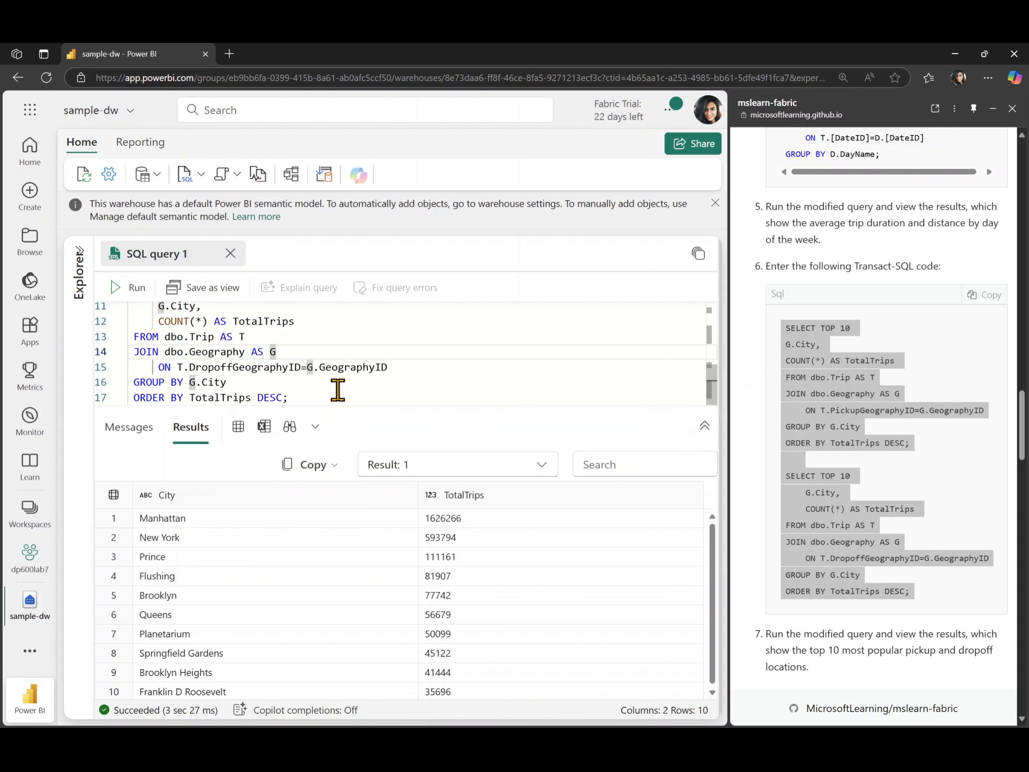
{"action": "scroll", "coordinate": [354, 673], "scroll_direction": "down", "scroll_amount": 1}
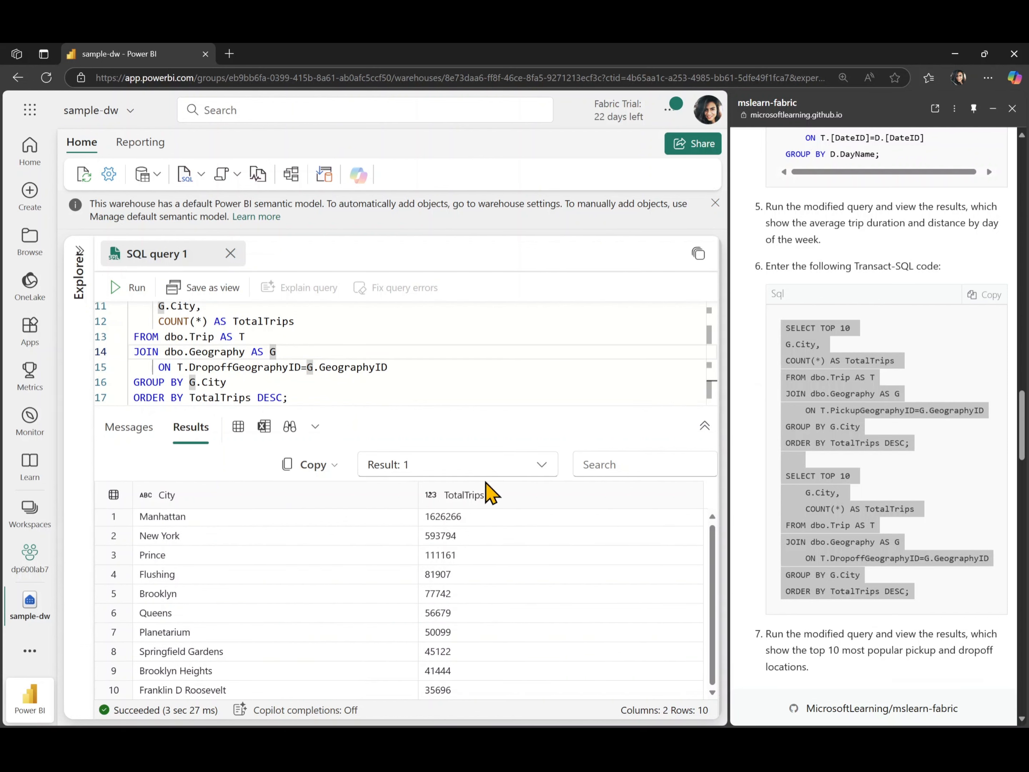
{"action": "left_click", "coordinate": [430, 473]}
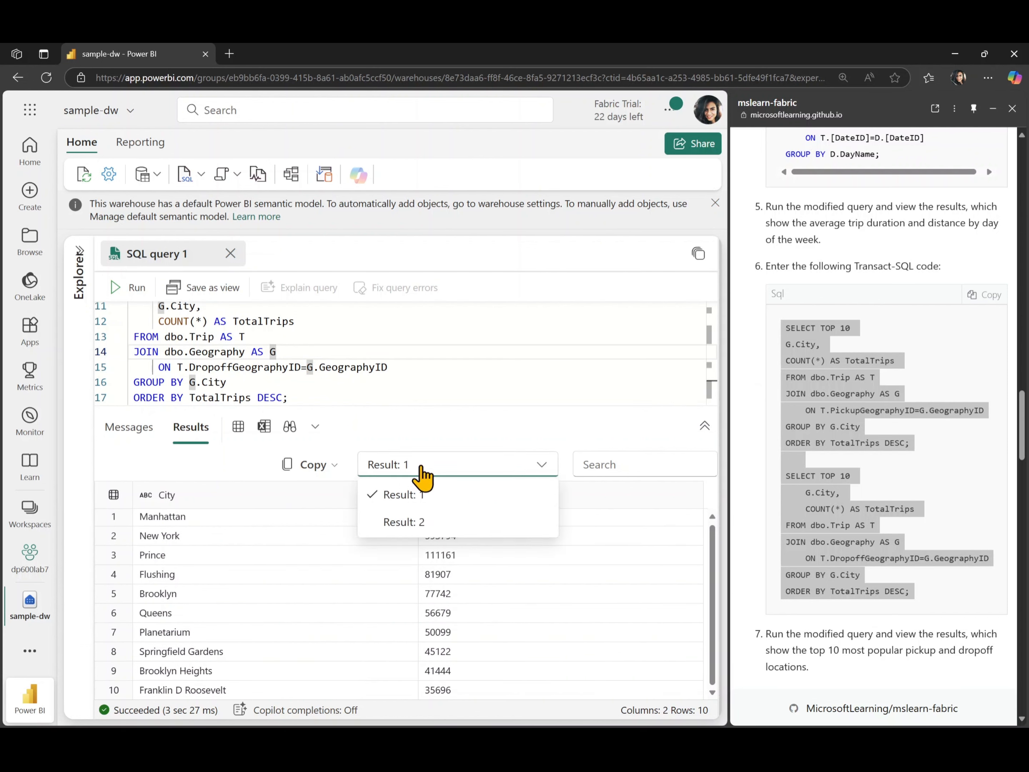
{"action": "left_click", "coordinate": [415, 525]}
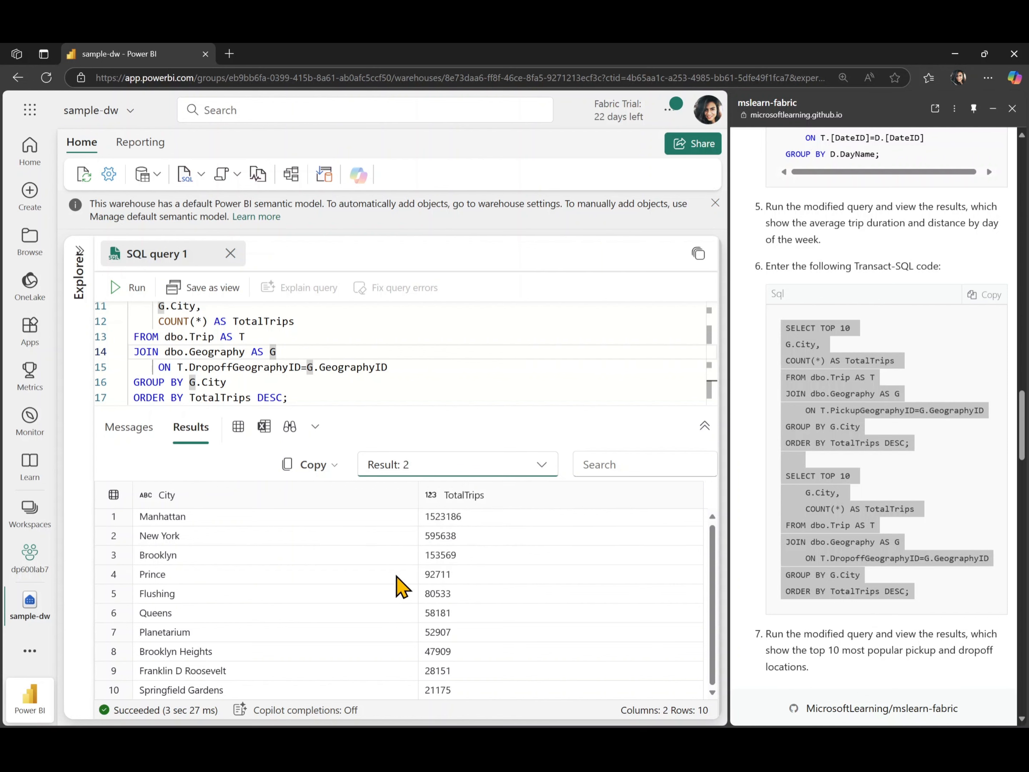
Close the SQL query tab as the lab instructs.
{"action": "scroll", "coordinate": [820, 624], "scroll_direction": "down", "scroll_amount": 7}
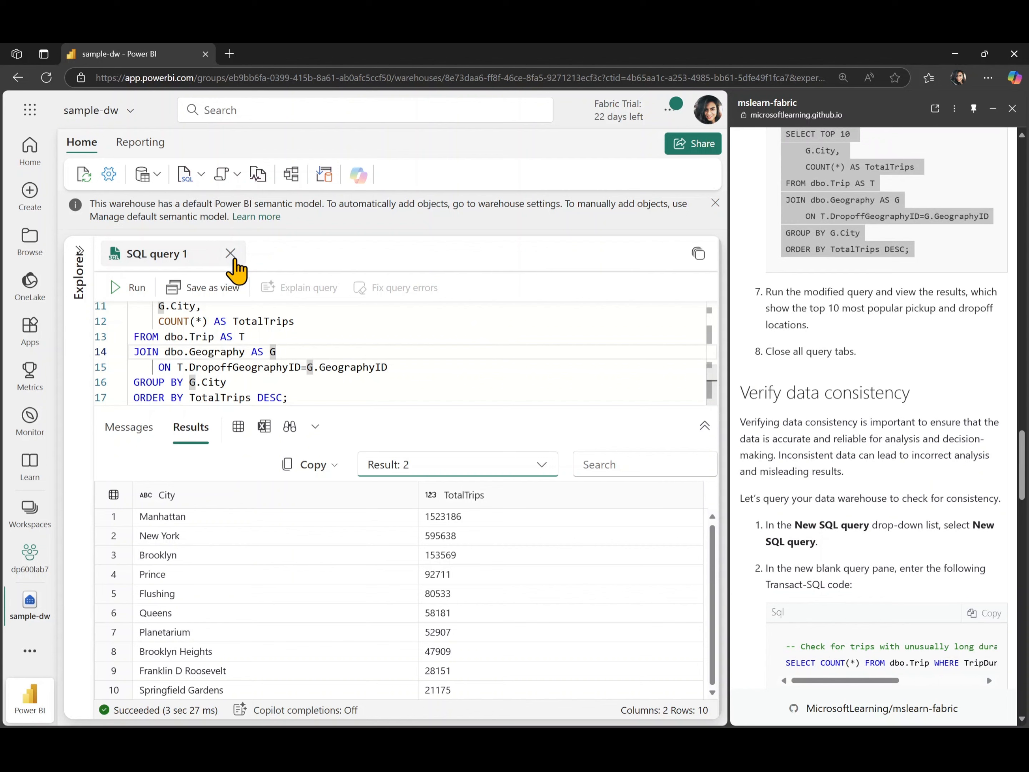
{"action": "left_click", "coordinate": [230, 253]}
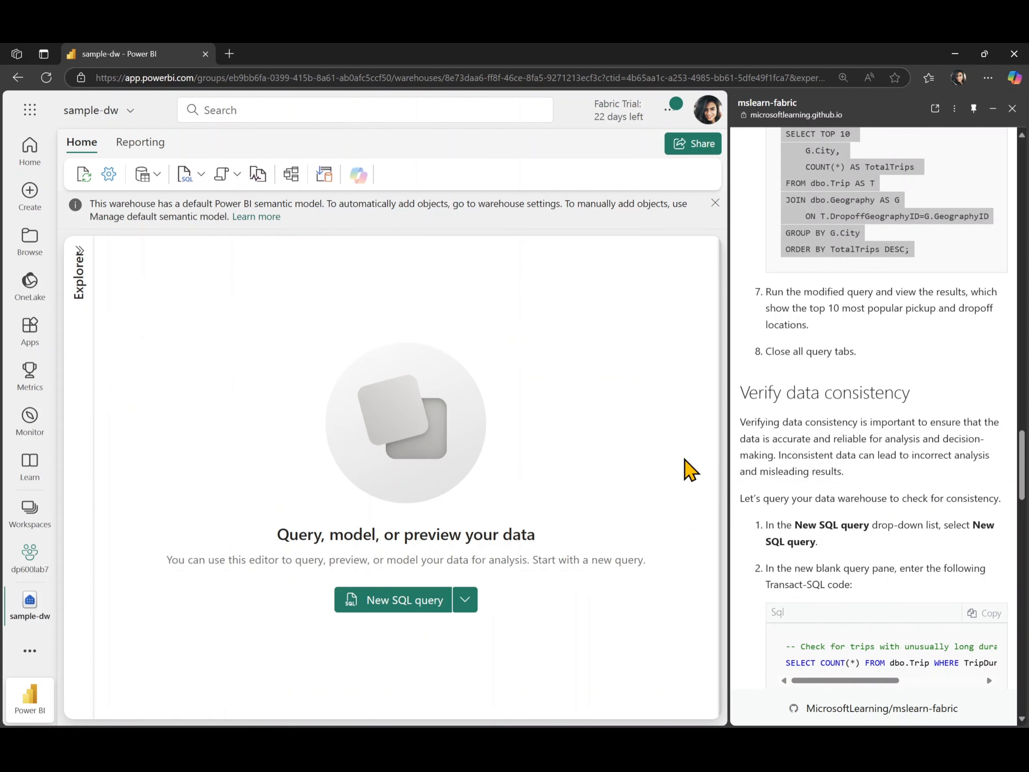
{"action": "scroll", "coordinate": [852, 482], "scroll_direction": "down", "scroll_amount": 2}
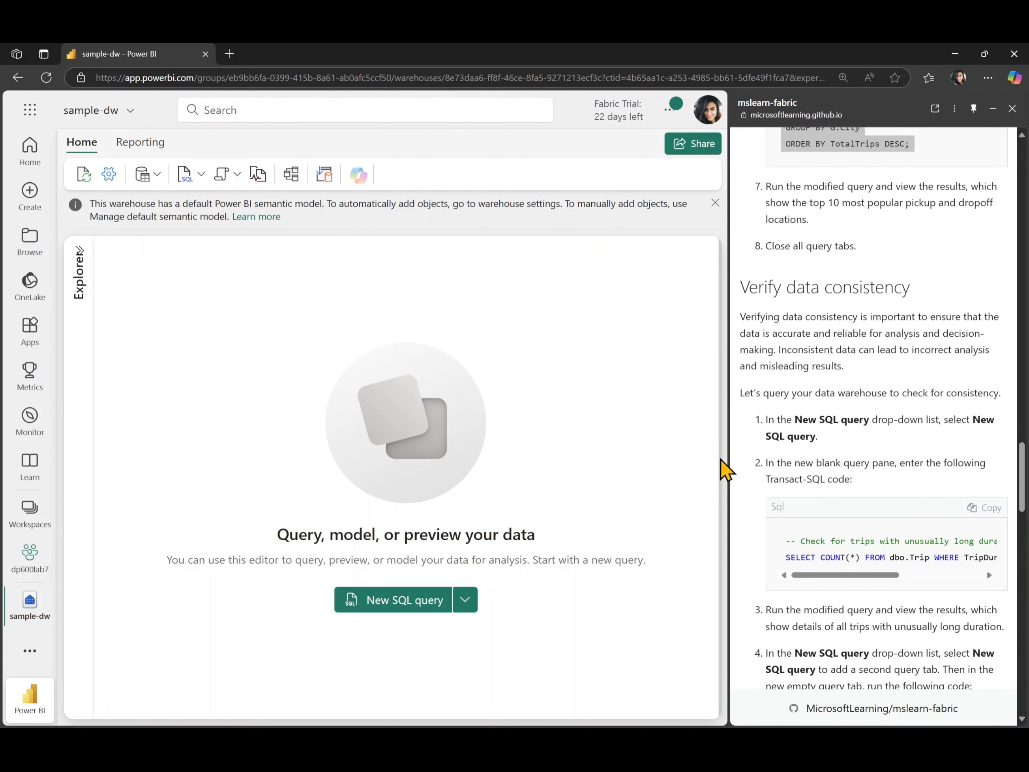
Open a new SQL query, paste the check for trips with unusually long duration, and run it.
{"action": "scroll", "coordinate": [746, 516], "scroll_direction": "down", "scroll_amount": 3}
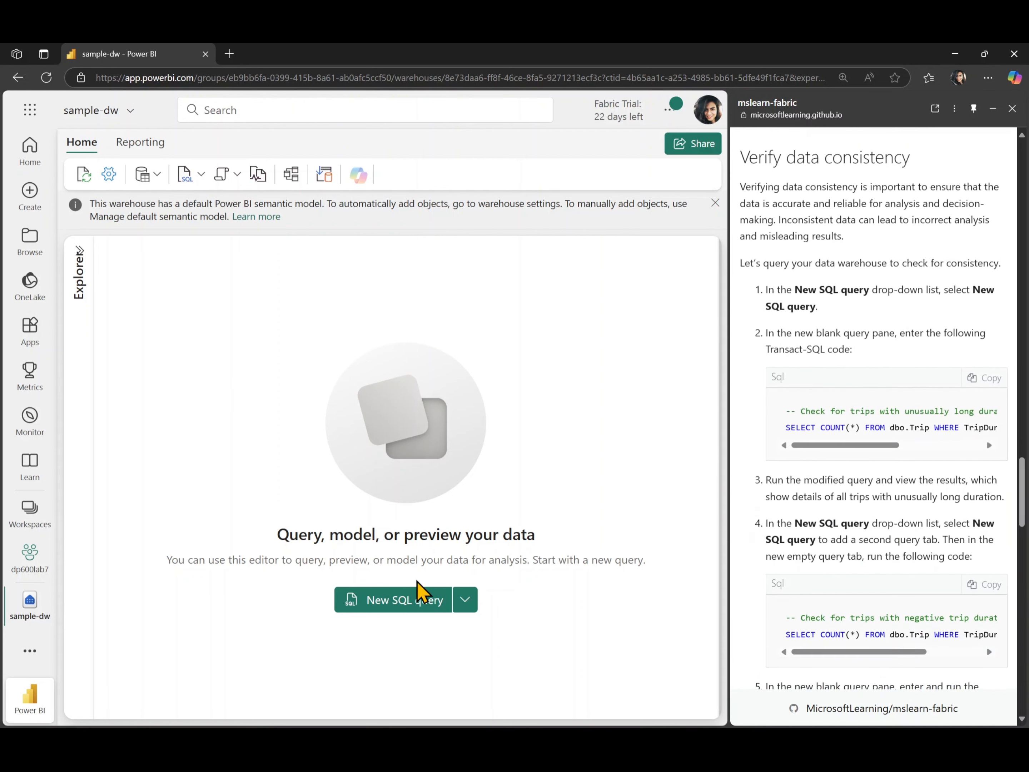
{"action": "left_click", "coordinate": [397, 601]}
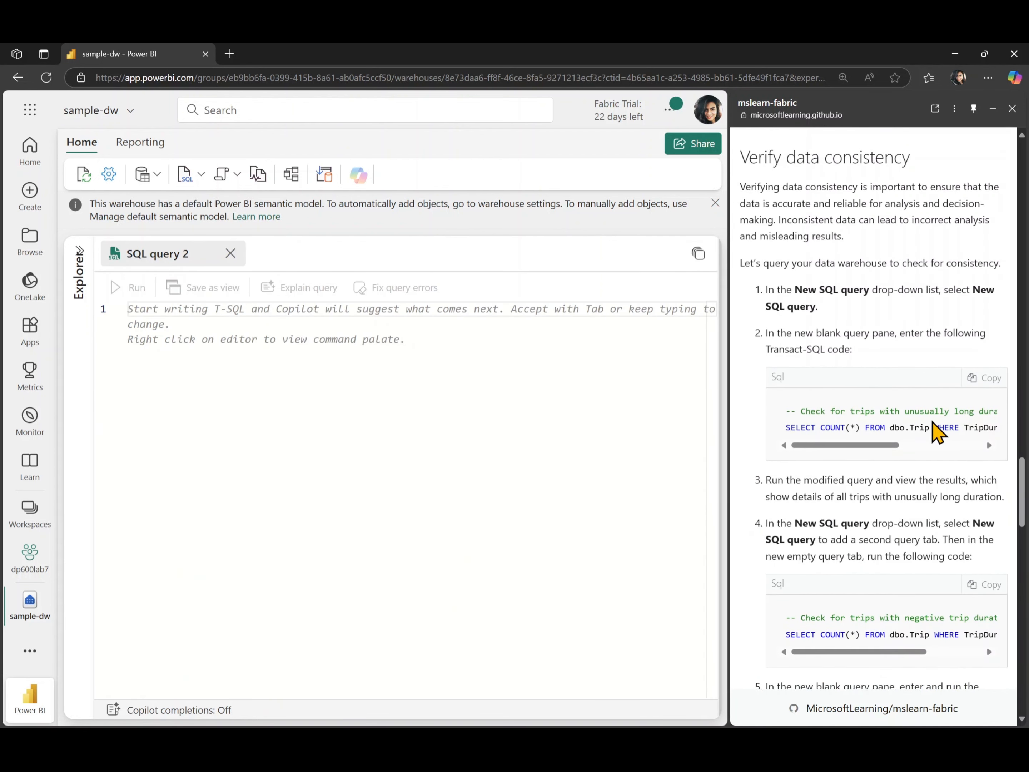
{"action": "left_click", "coordinate": [980, 379]}
{"action": "left_click", "coordinate": [514, 356]}
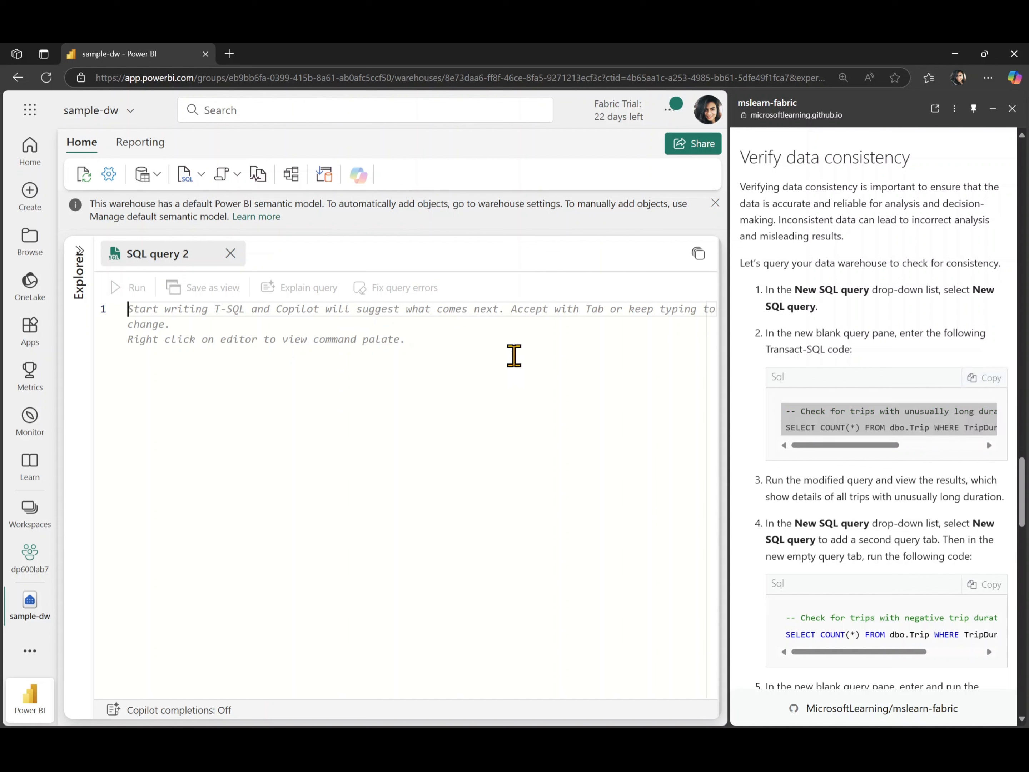
{"action": "key", "text": "ctrl+v"}
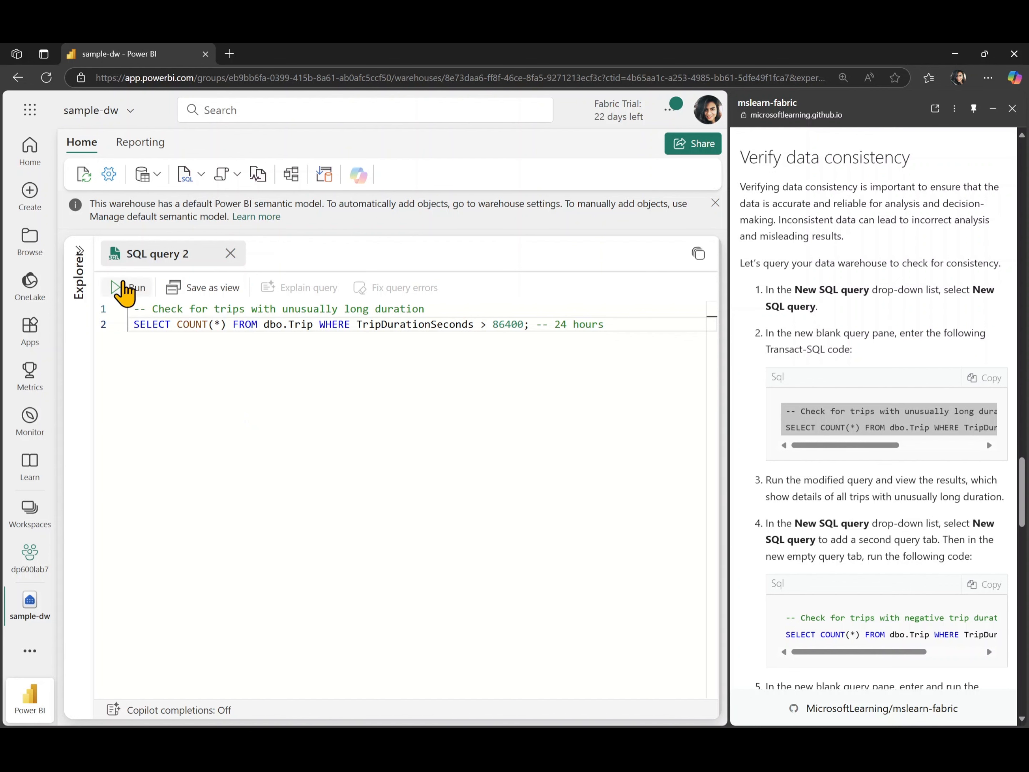
{"action": "left_click", "coordinate": [122, 288]}
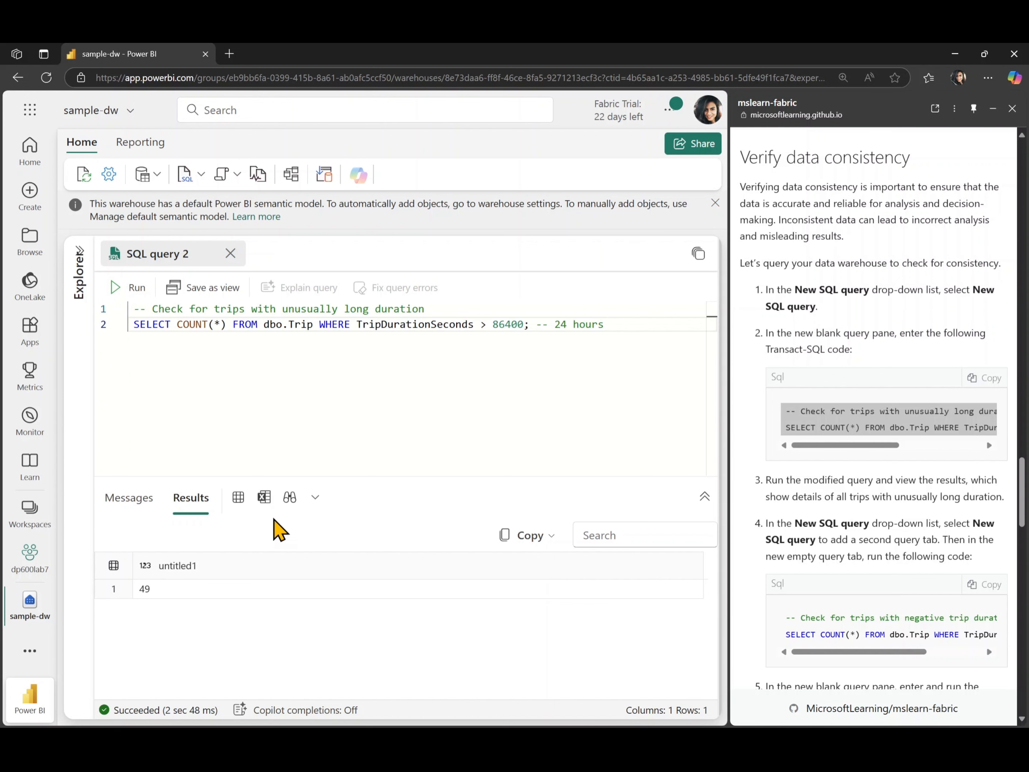
Append the negative trip duration count query below the first one and run only that selected query.
{"action": "scroll", "coordinate": [854, 542], "scroll_direction": "down", "scroll_amount": 3}
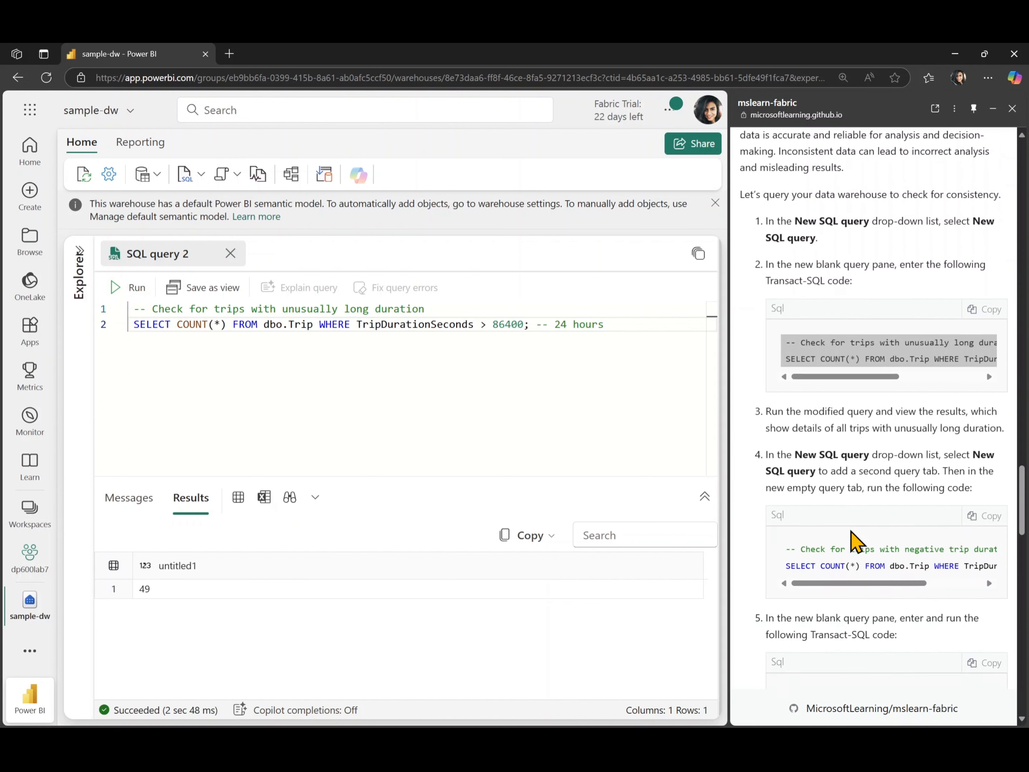
{"action": "left_click", "coordinate": [973, 437]}
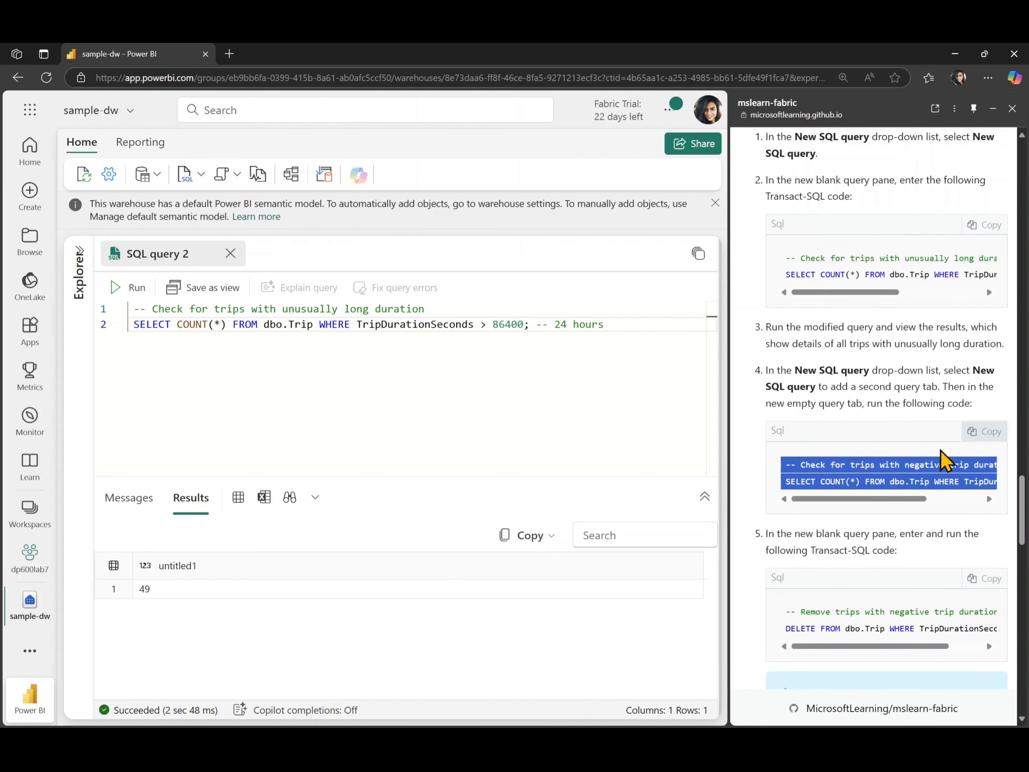
{"action": "scroll", "coordinate": [852, 486], "scroll_direction": "right", "scroll_amount": 3}
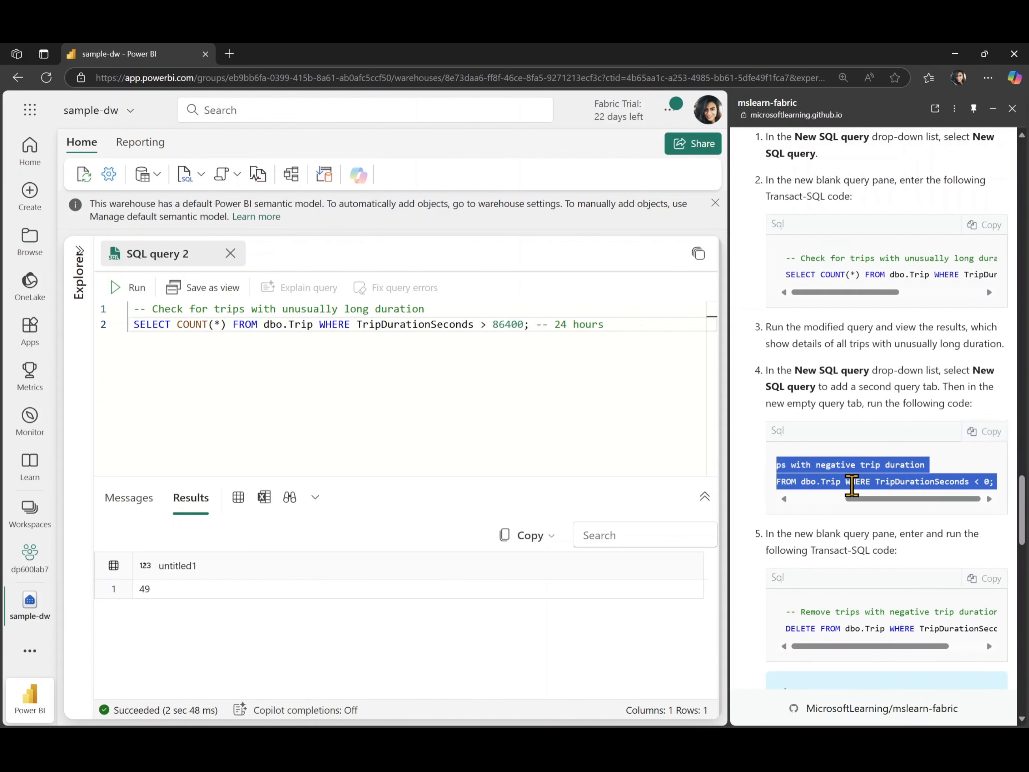
{"action": "left_click", "coordinate": [629, 333]}
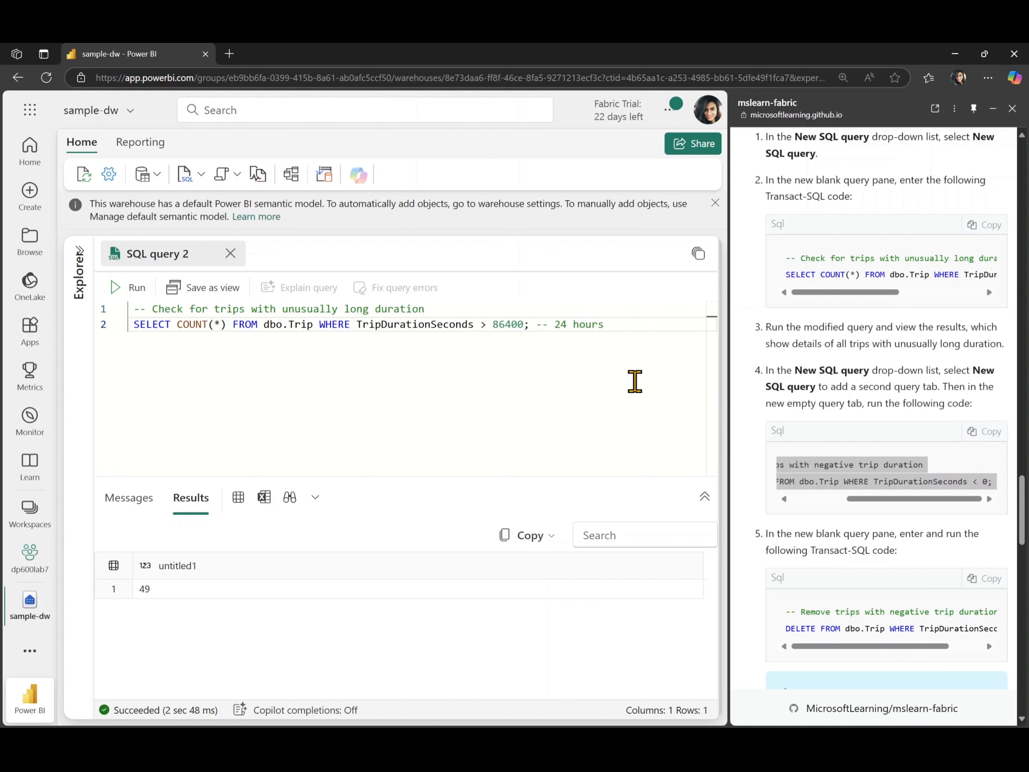
{"action": "key", "text": "Return"}
{"action": "key", "text": "Return"}
{"action": "key", "text": "ctrl+v"}
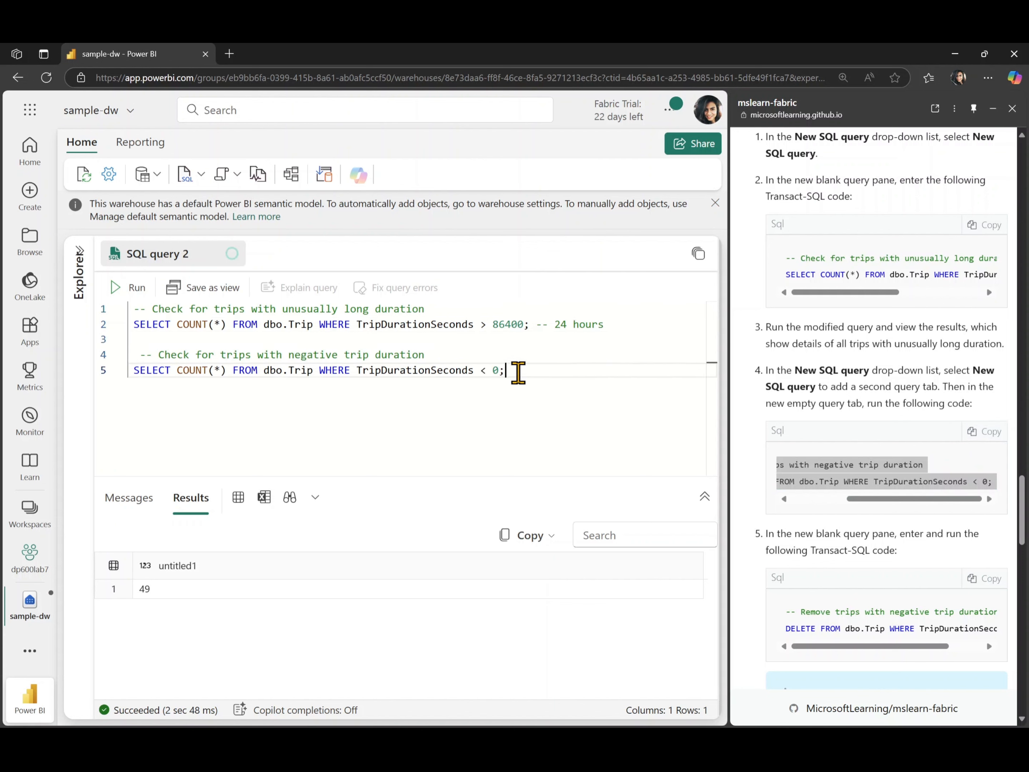
{"action": "left_click_drag", "start_coordinate": [519, 373], "coordinate": [117, 351]}
{"action": "left_click", "coordinate": [126, 288]}
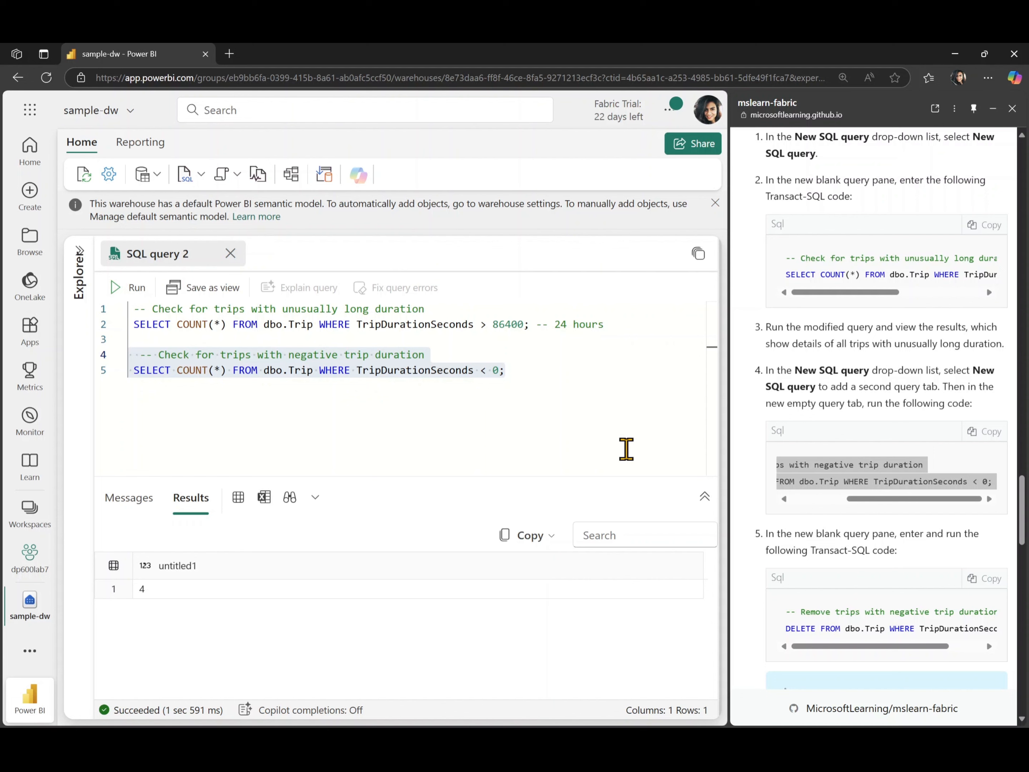
Add the DELETE statement removing trips with negative duration and run just that selection.
{"action": "scroll", "coordinate": [904, 605], "scroll_direction": "down", "scroll_amount": 3}
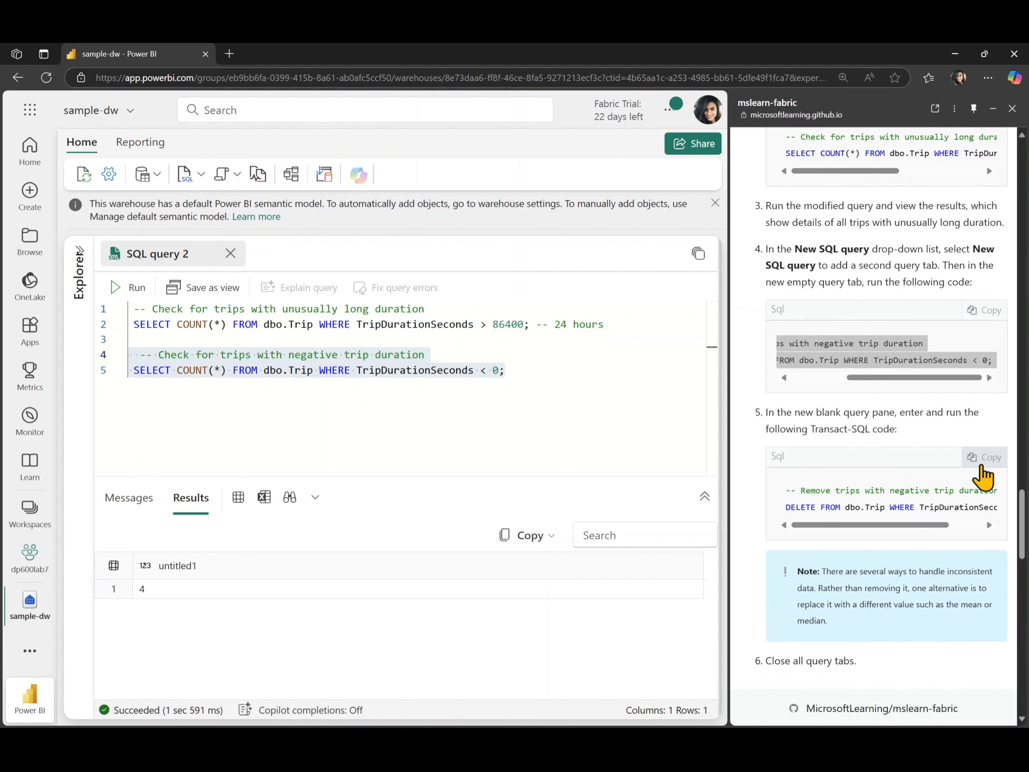
{"action": "left_click", "coordinate": [984, 457]}
{"action": "left_click", "coordinate": [544, 392]}
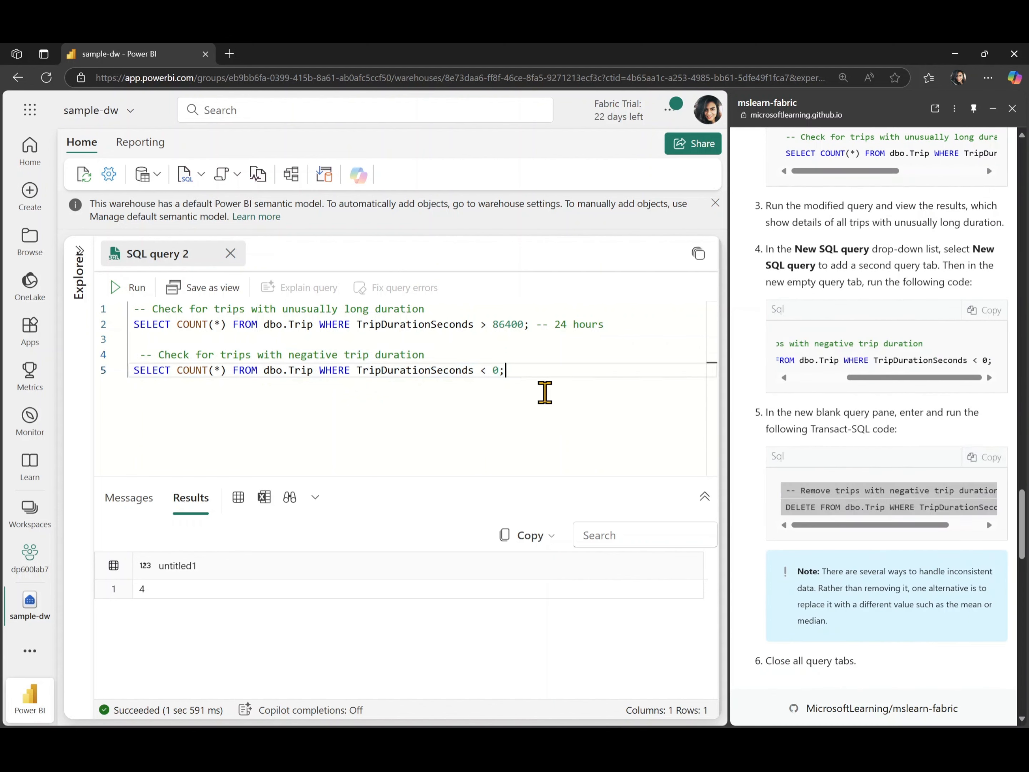
{"action": "key", "text": "Return"}
{"action": "key", "text": "Return"}
{"action": "key", "text": "ctrl+v"}
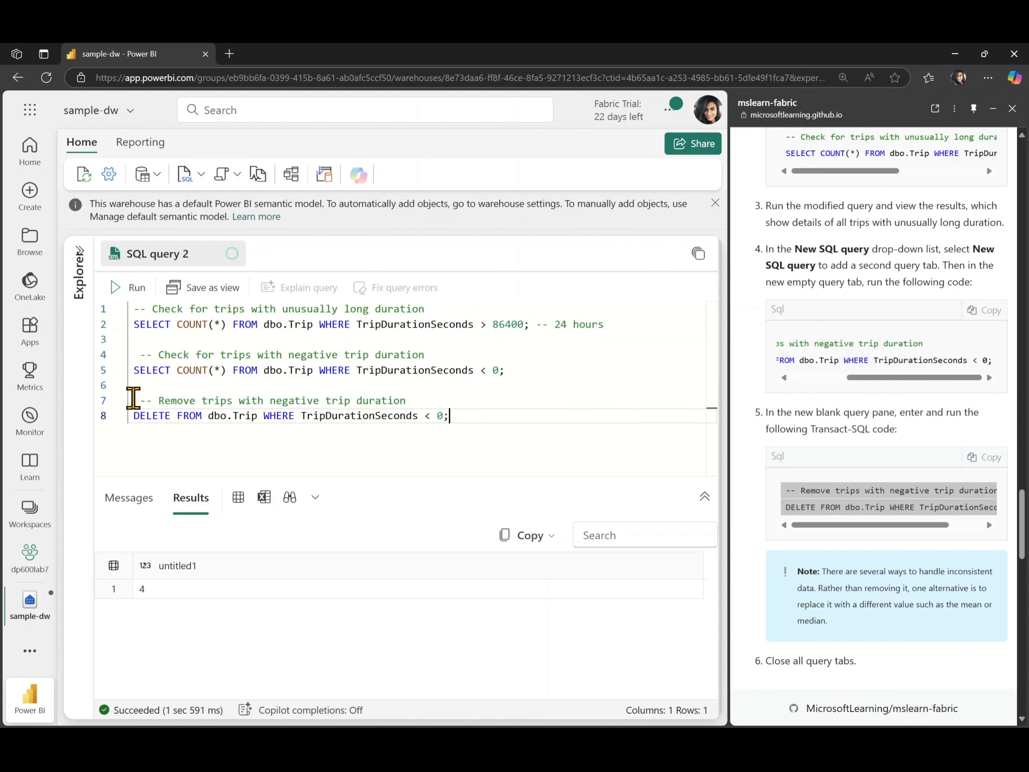
{"action": "left_click_drag", "start_coordinate": [462, 415], "coordinate": [98, 397]}
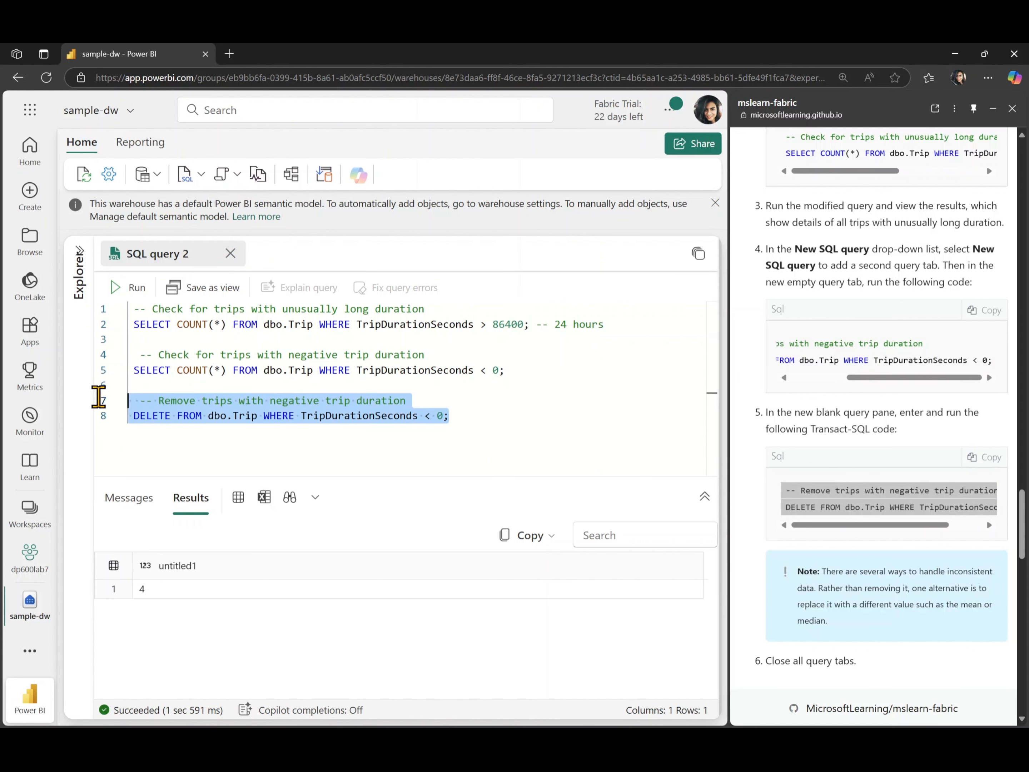
{"action": "left_click", "coordinate": [113, 287]}
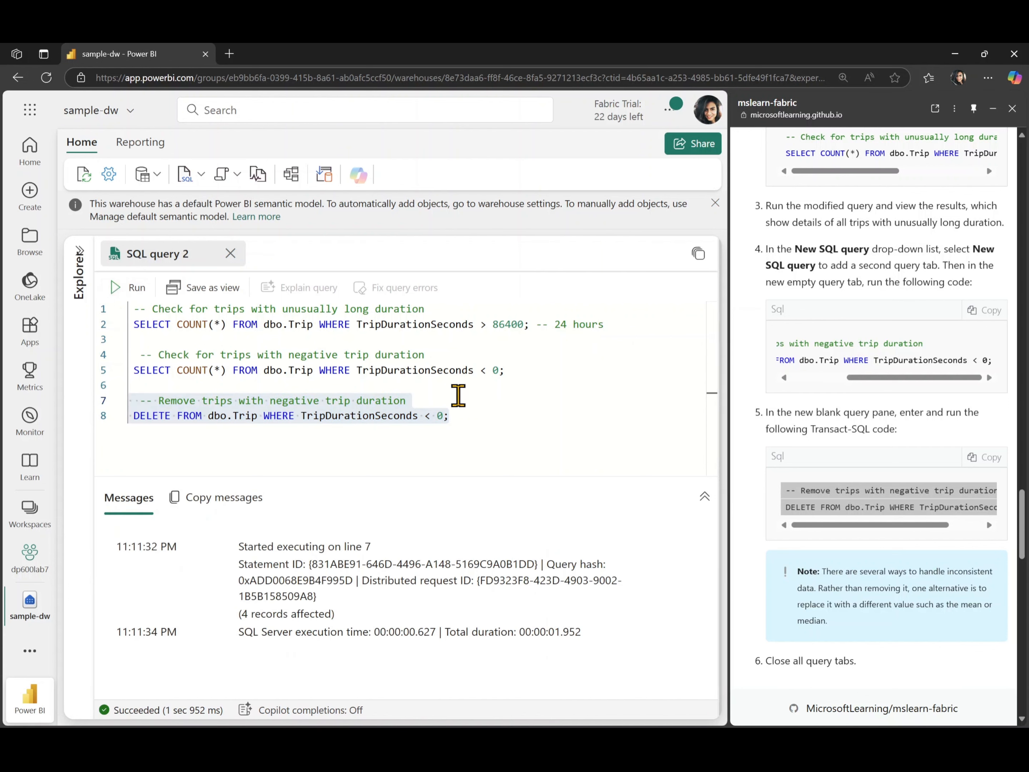
Rerun only the negative trip duration count query, then close the query tab.
{"action": "left_click_drag", "start_coordinate": [525, 374], "coordinate": [77, 355]}
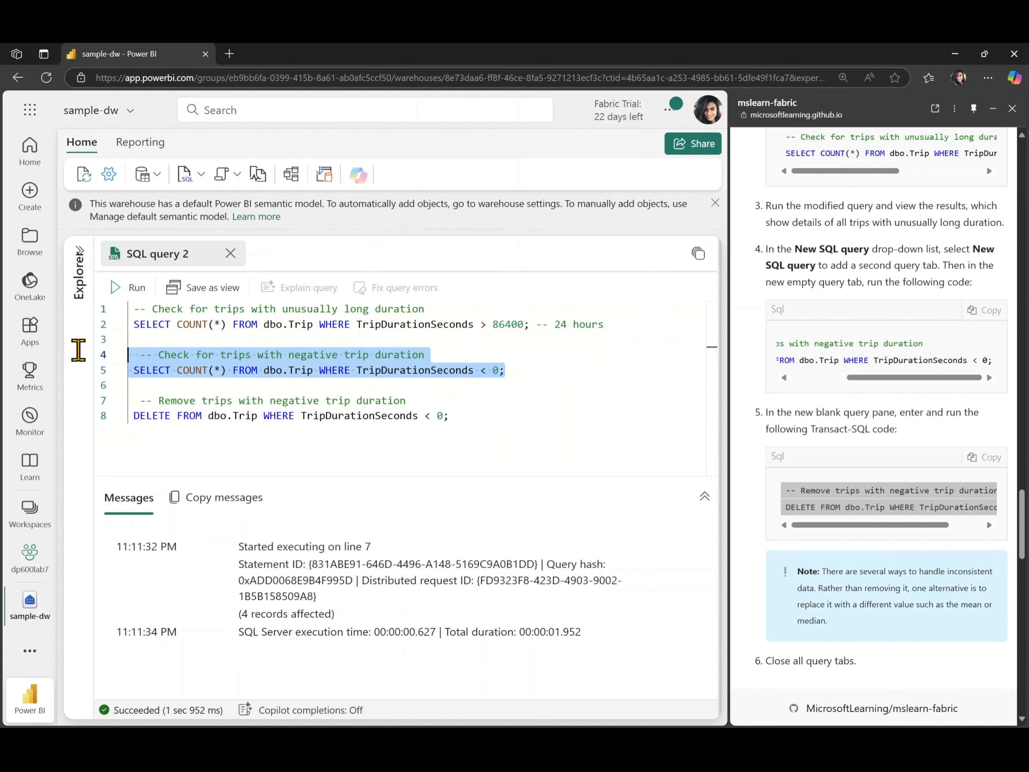
{"action": "left_click", "coordinate": [122, 287]}
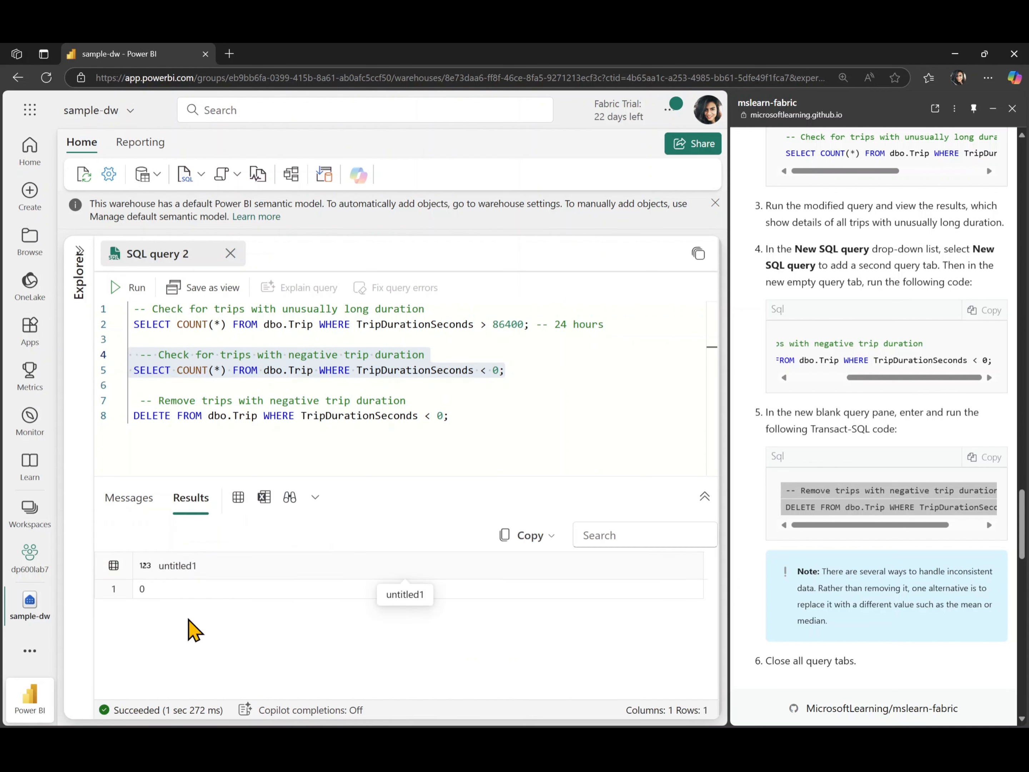
{"action": "scroll", "coordinate": [797, 575], "scroll_direction": "down", "scroll_amount": 6}
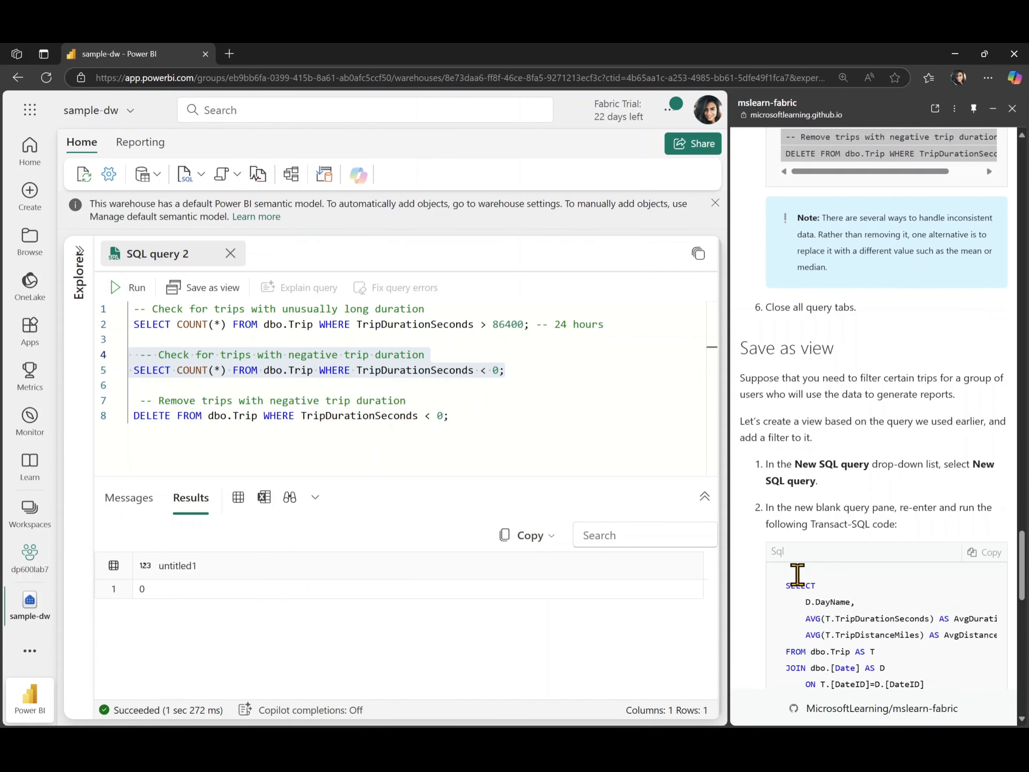
{"action": "scroll", "coordinate": [798, 575], "scroll_direction": "down", "scroll_amount": 2}
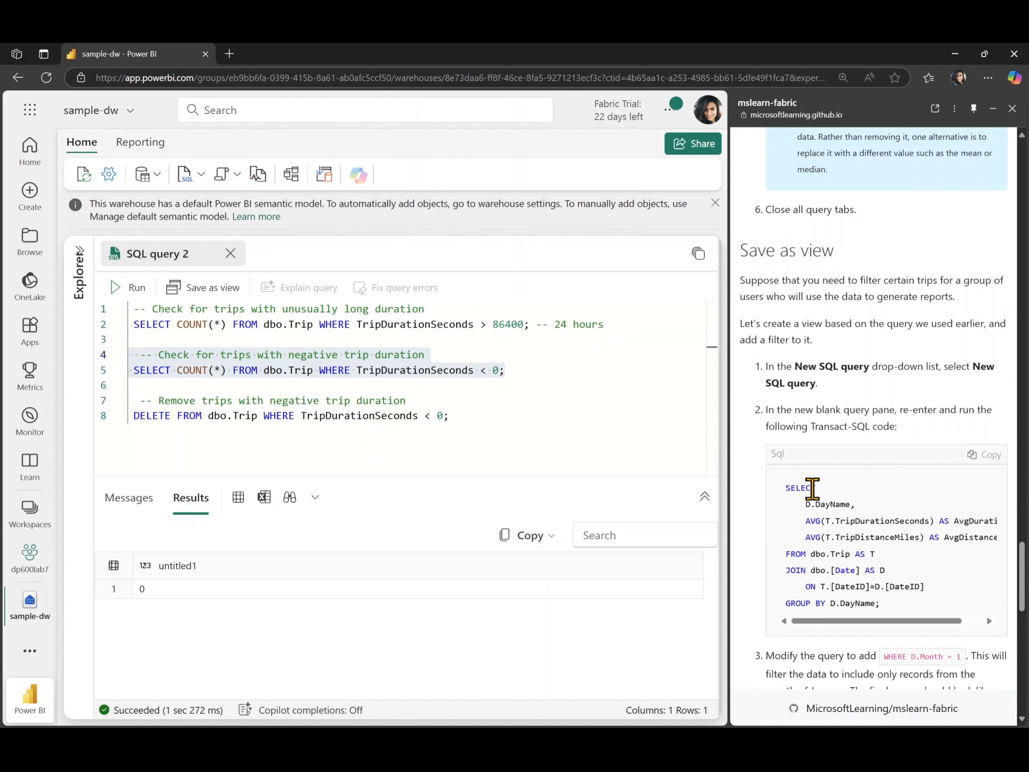
{"action": "left_click", "coordinate": [230, 260]}
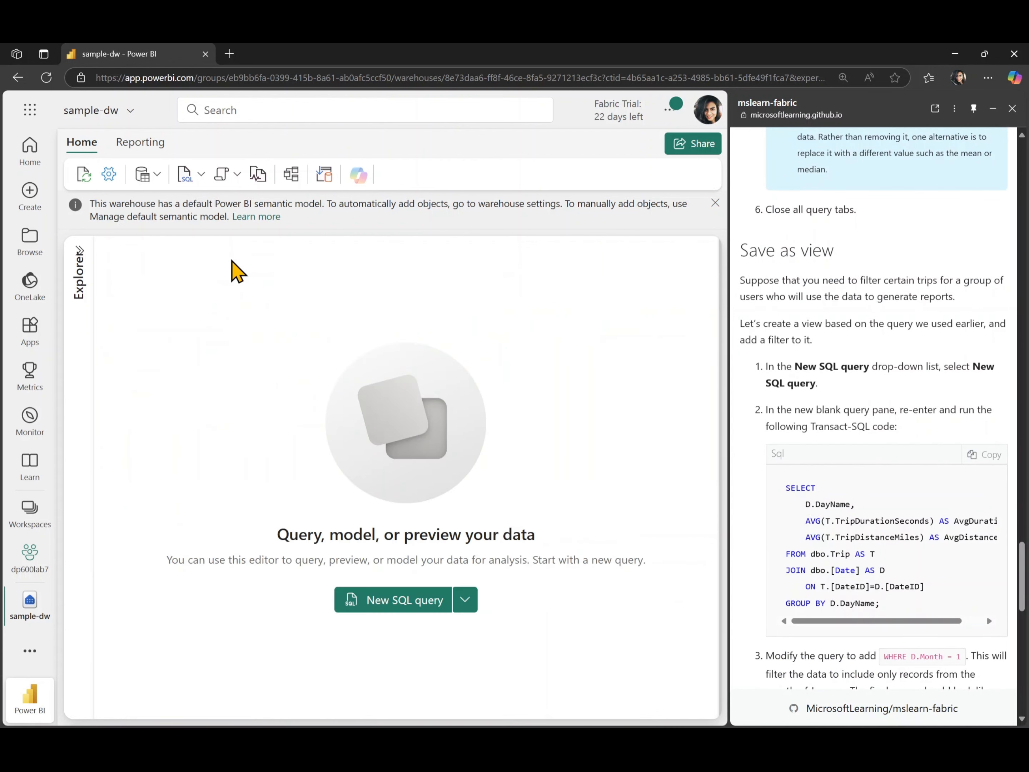
Open a new SQL query, paste the average trip duration and distance by day name query, and run it.
{"action": "left_click", "coordinate": [185, 174]}
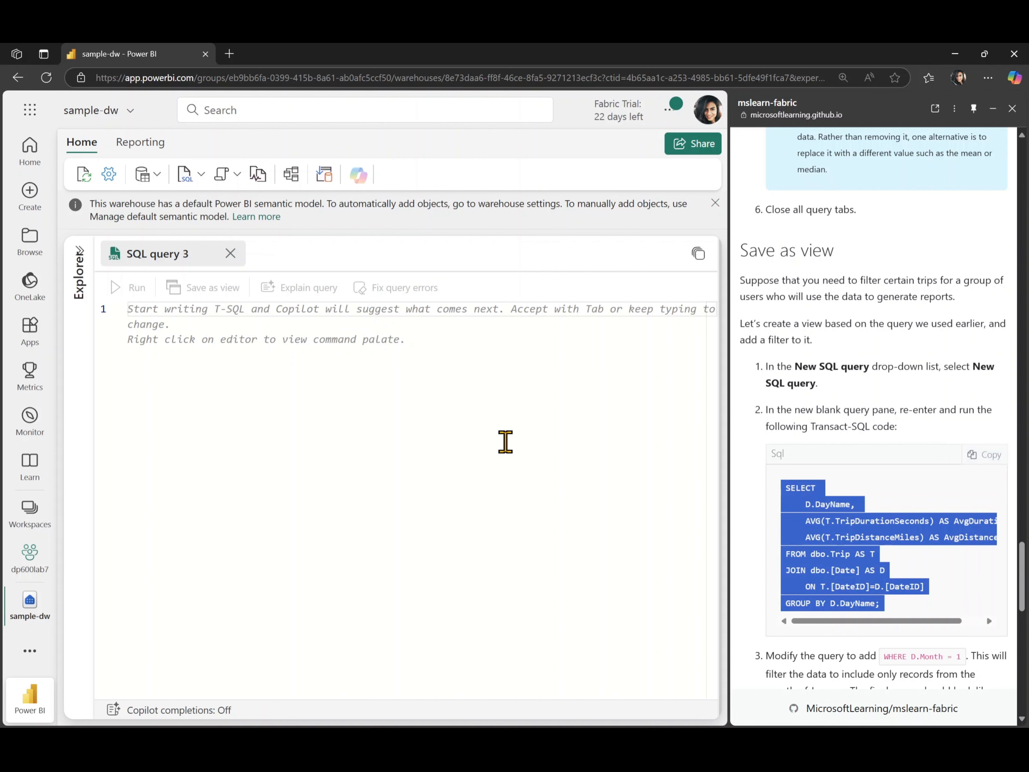
{"action": "left_click", "coordinate": [505, 441]}
{"action": "key", "text": "ctrl+v"}
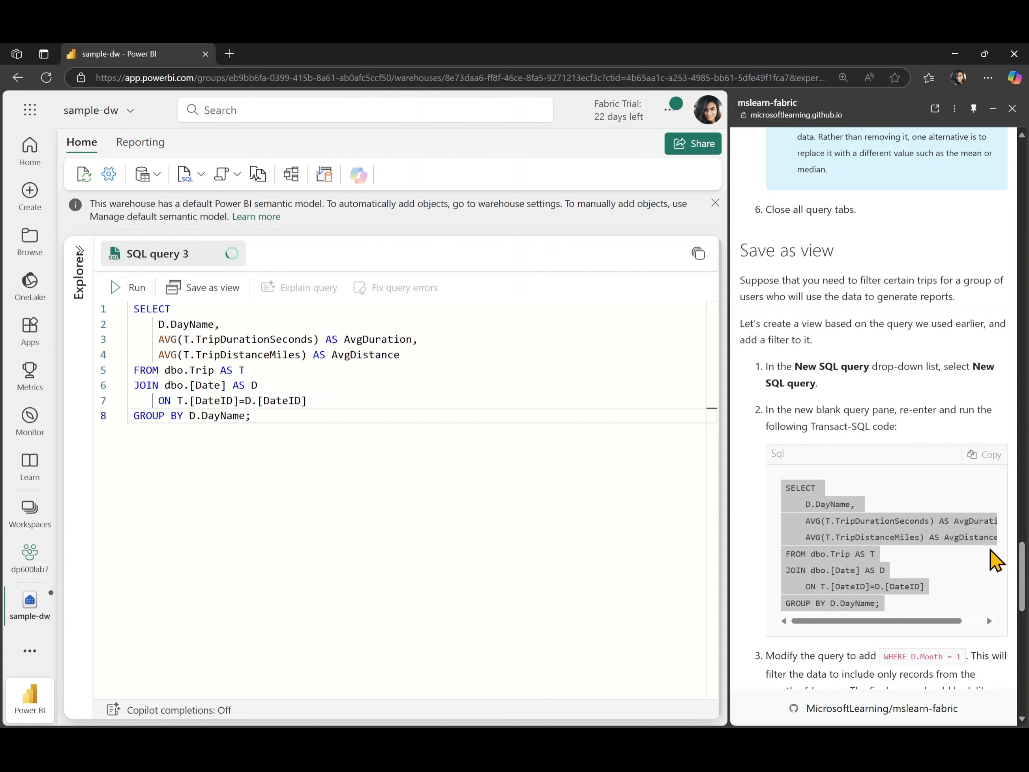
{"action": "scroll", "coordinate": [926, 561], "scroll_direction": "down", "scroll_amount": 3}
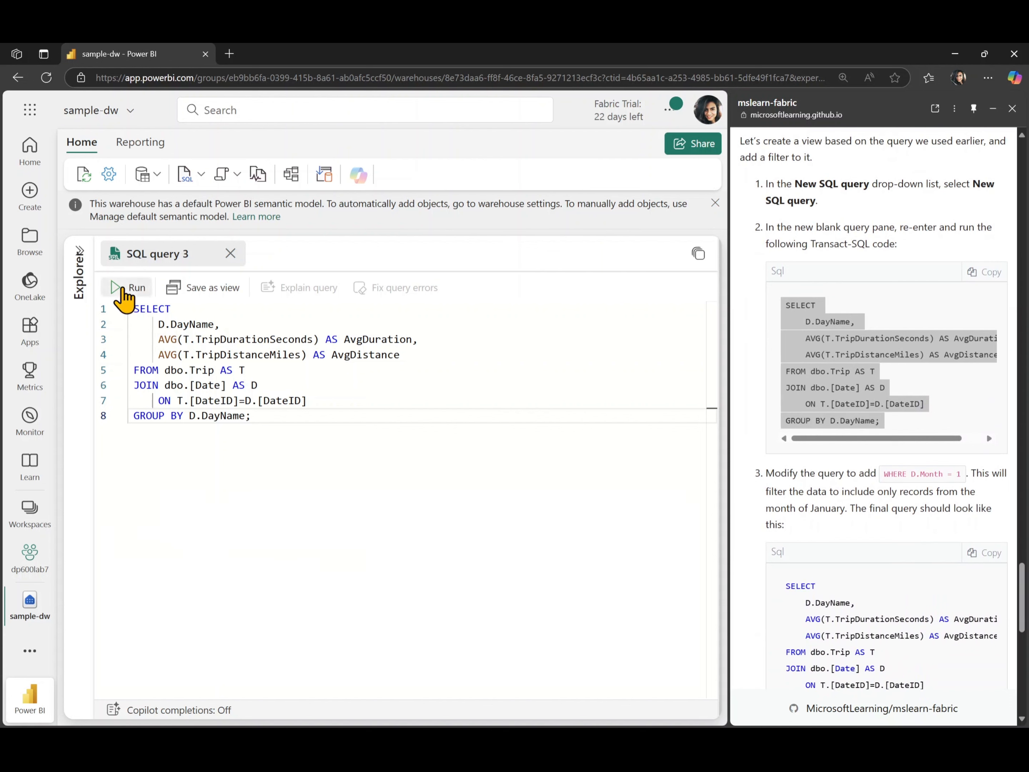
{"action": "left_click", "coordinate": [122, 287]}
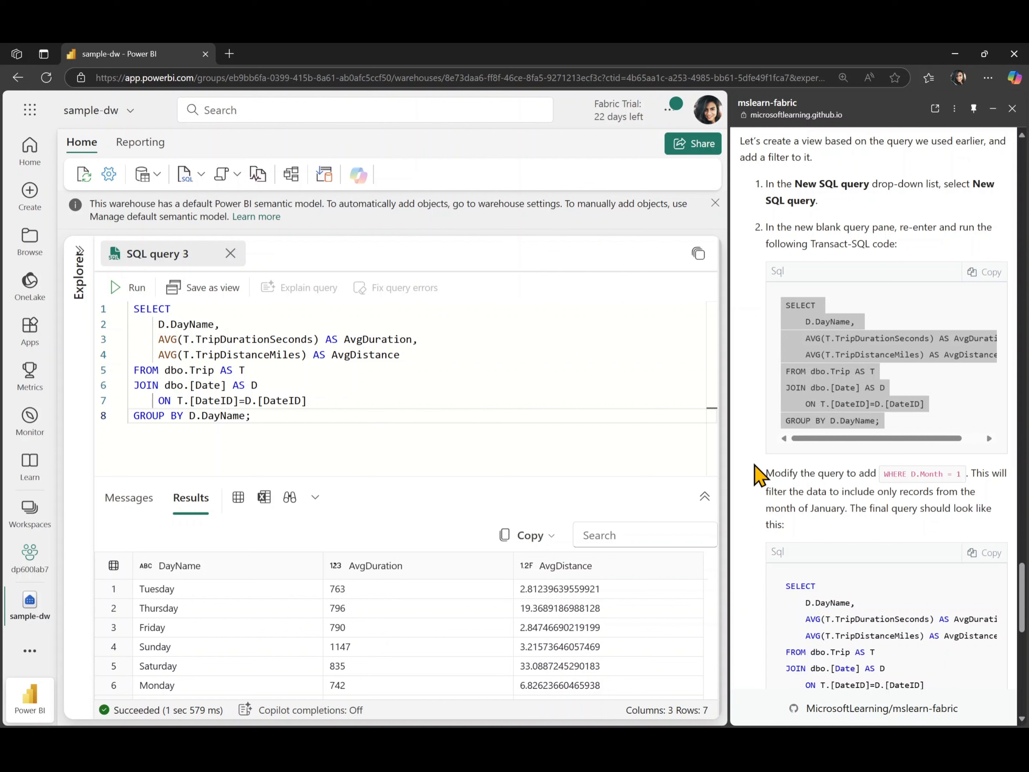
Remove the trailing semicolon, add WHERE D.Month = 1 after the GROUP BY line, and run the query.
{"action": "scroll", "coordinate": [854, 467], "scroll_direction": "down", "scroll_amount": 2}
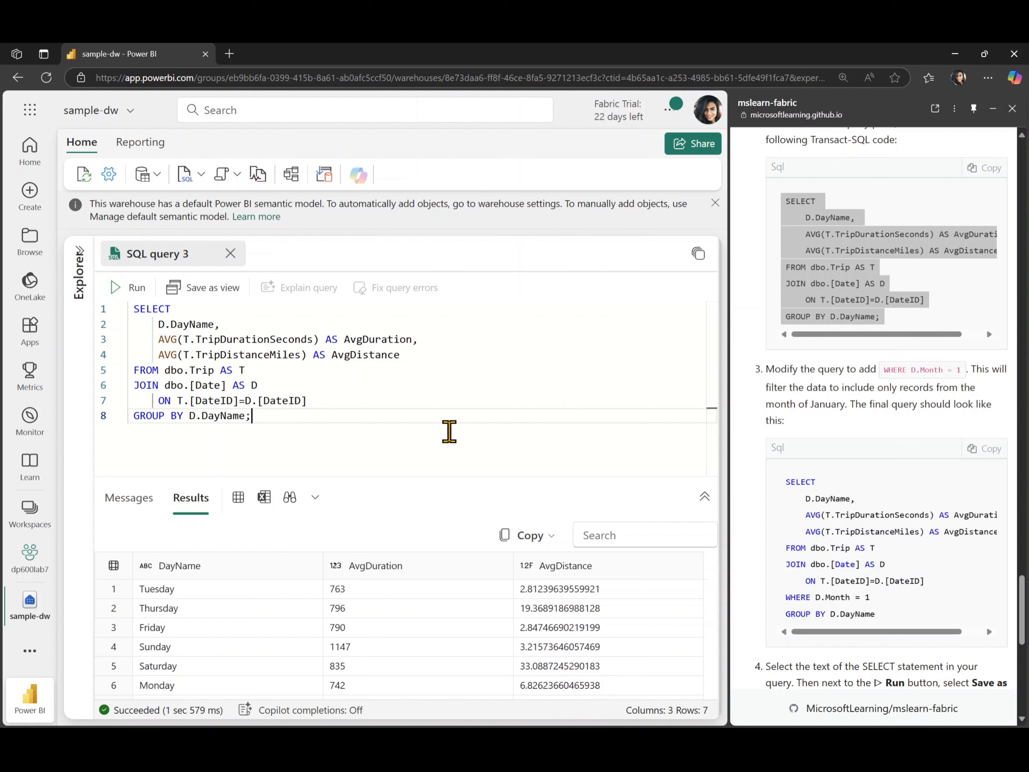
{"action": "key", "text": "Return"}
{"action": "key", "text": "BackSpace"}
{"action": "key", "text": "Return"}
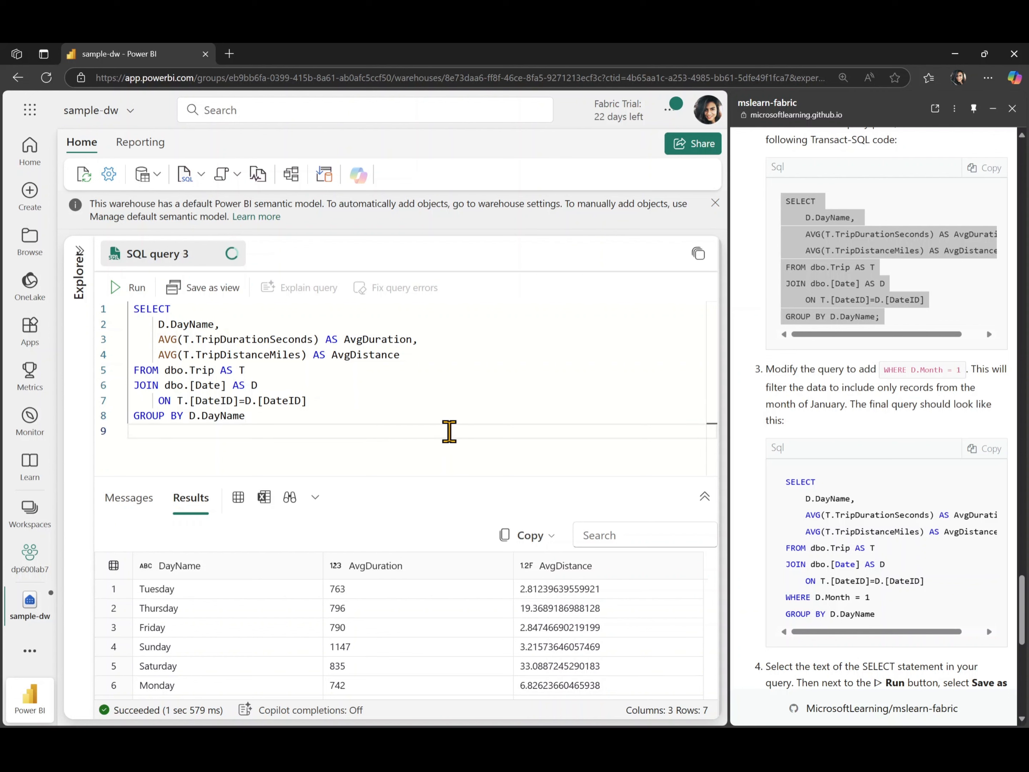
{"action": "type", "text": "WHERE D.Month = 1"}
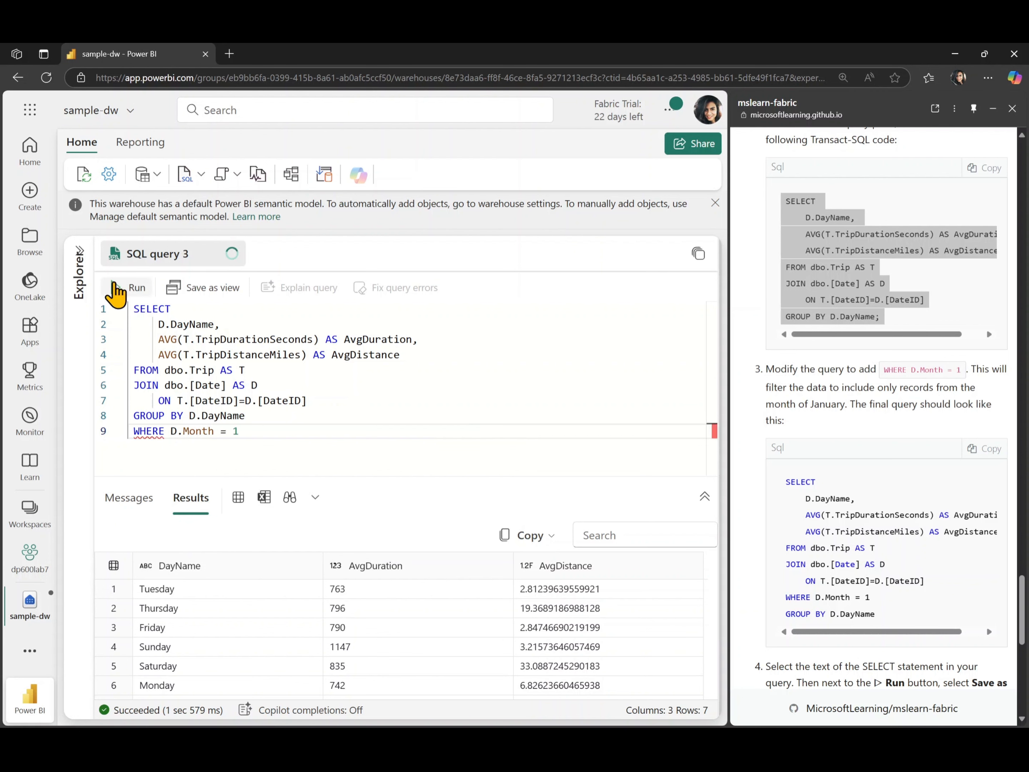
{"action": "left_click", "coordinate": [114, 284]}
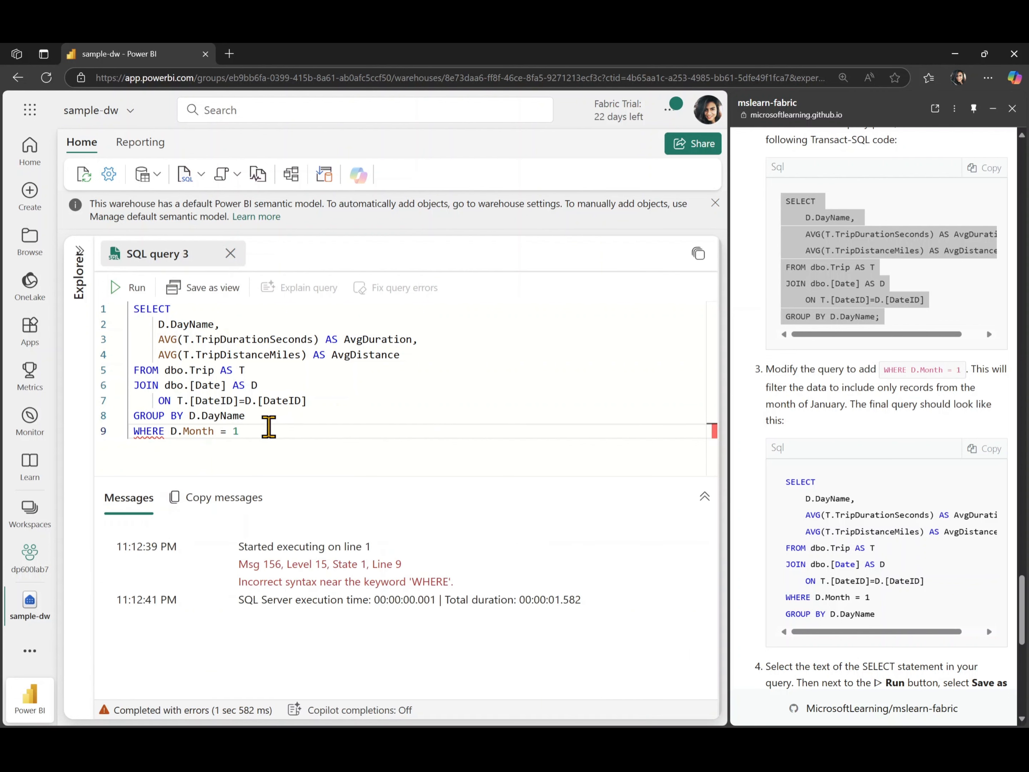
{"action": "left_click_drag", "start_coordinate": [234, 431], "coordinate": [122, 419]}
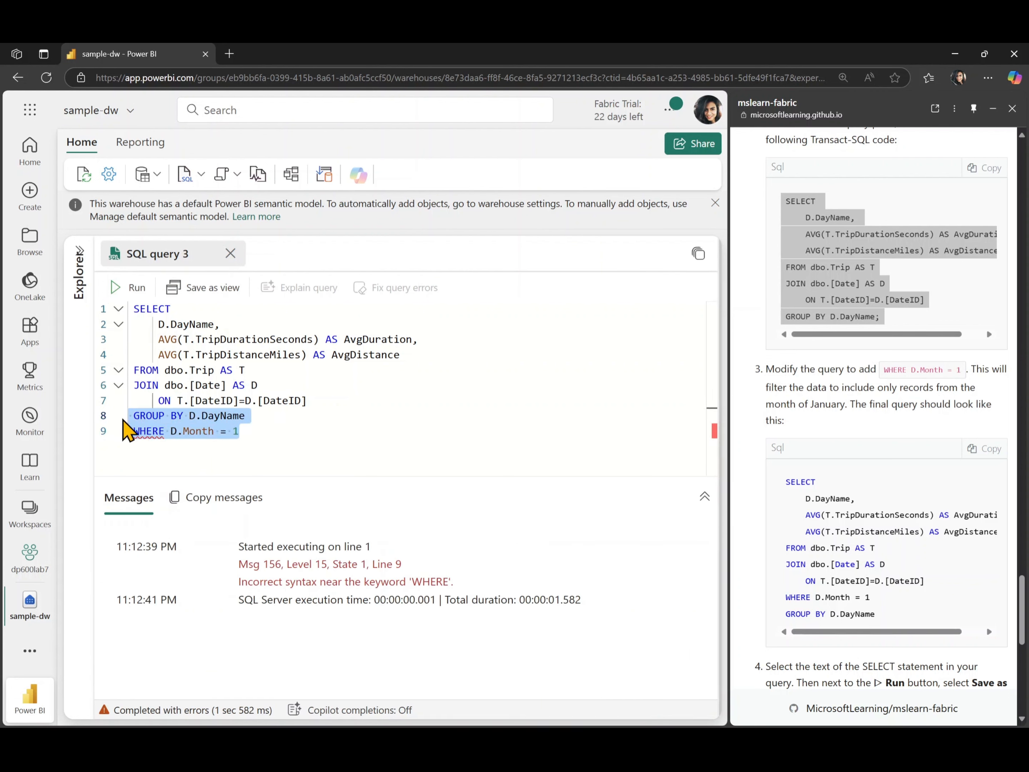
{"action": "key", "text": "ctrl+x"}
{"action": "key", "text": "ctrl+z"}
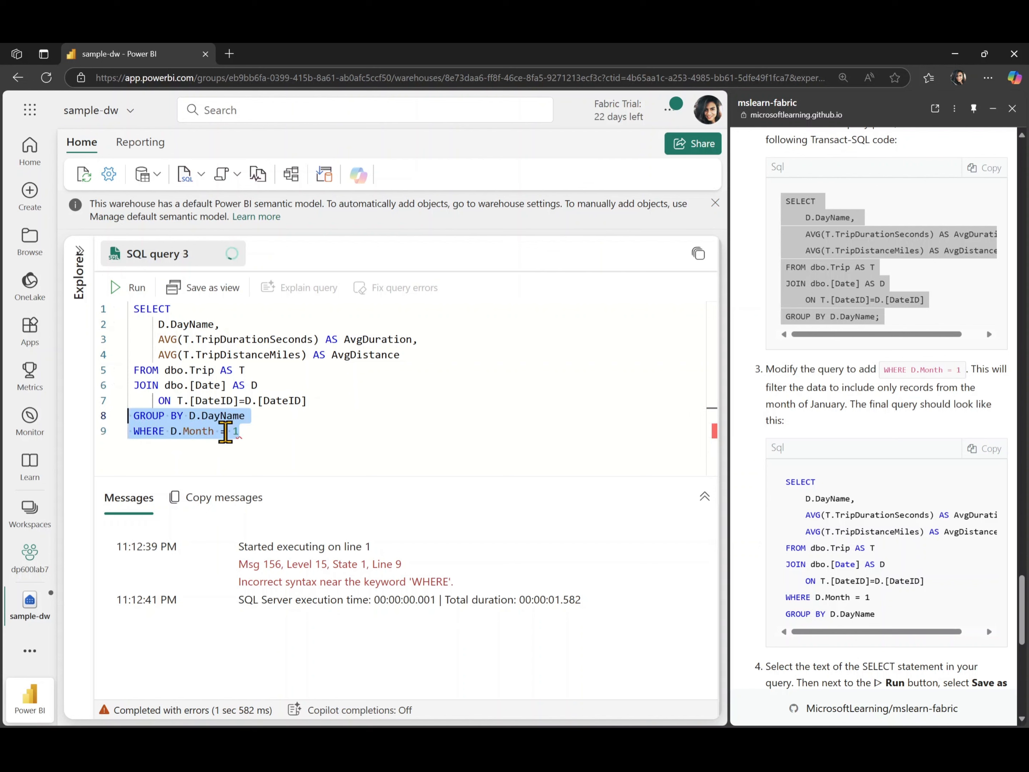
Move the WHERE D.Month = 1 clause above GROUP BY D.DayName and rerun the query.
{"action": "left_click", "coordinate": [252, 431]}
{"action": "left_click_drag", "start_coordinate": [252, 431], "coordinate": [129, 432]}
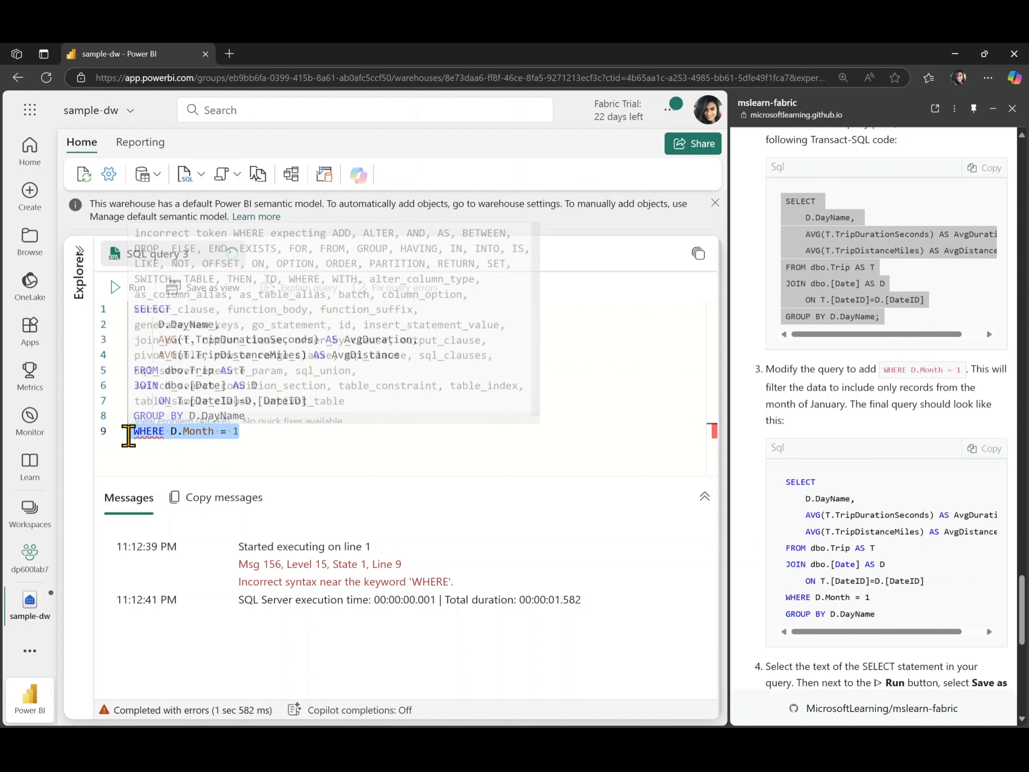
{"action": "key", "text": "ctrl+x"}
{"action": "left_click", "coordinate": [326, 402]}
{"action": "key", "text": "Return"}
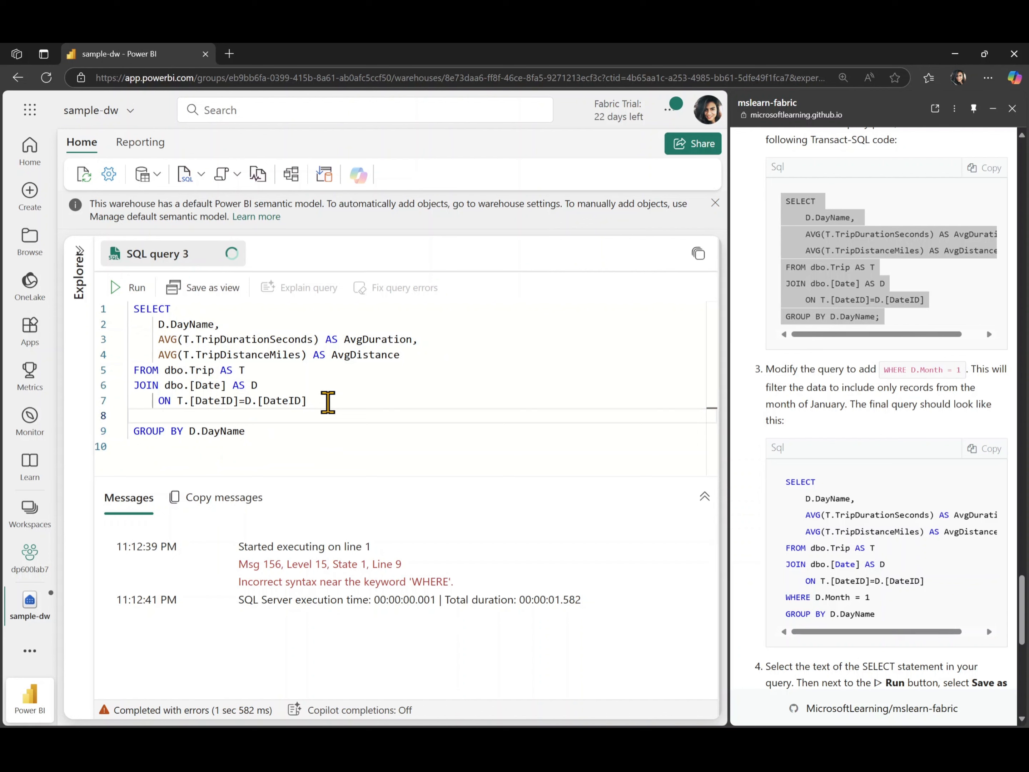
{"action": "key", "text": "ctrl+v"}
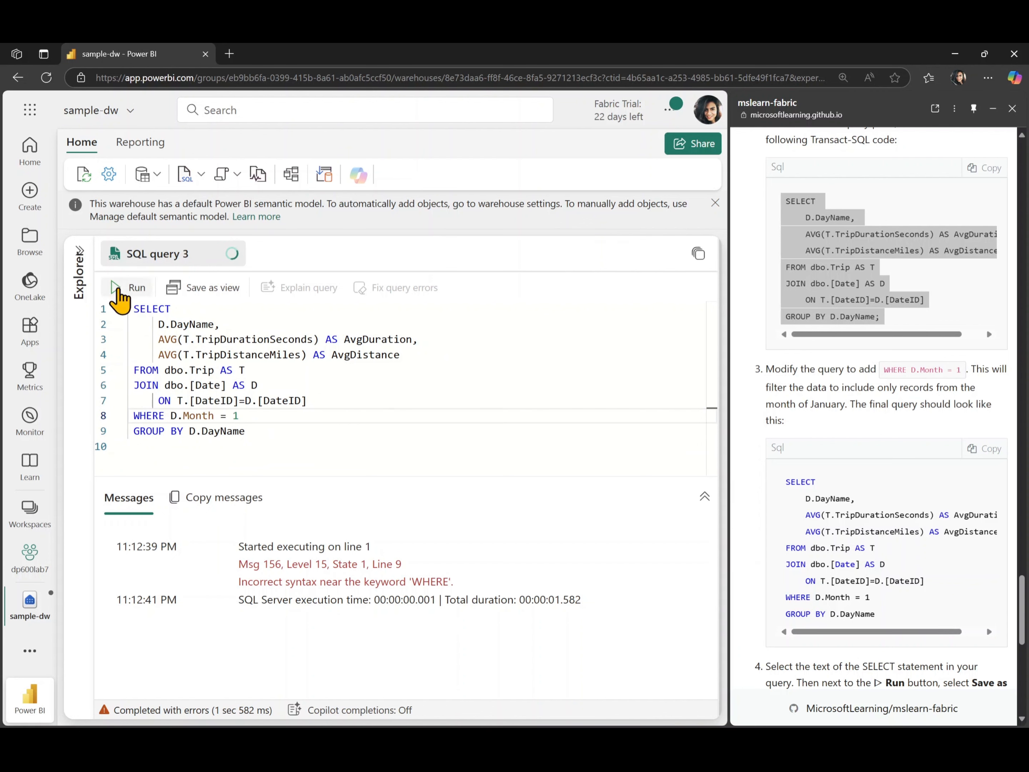
{"action": "left_click", "coordinate": [120, 289]}
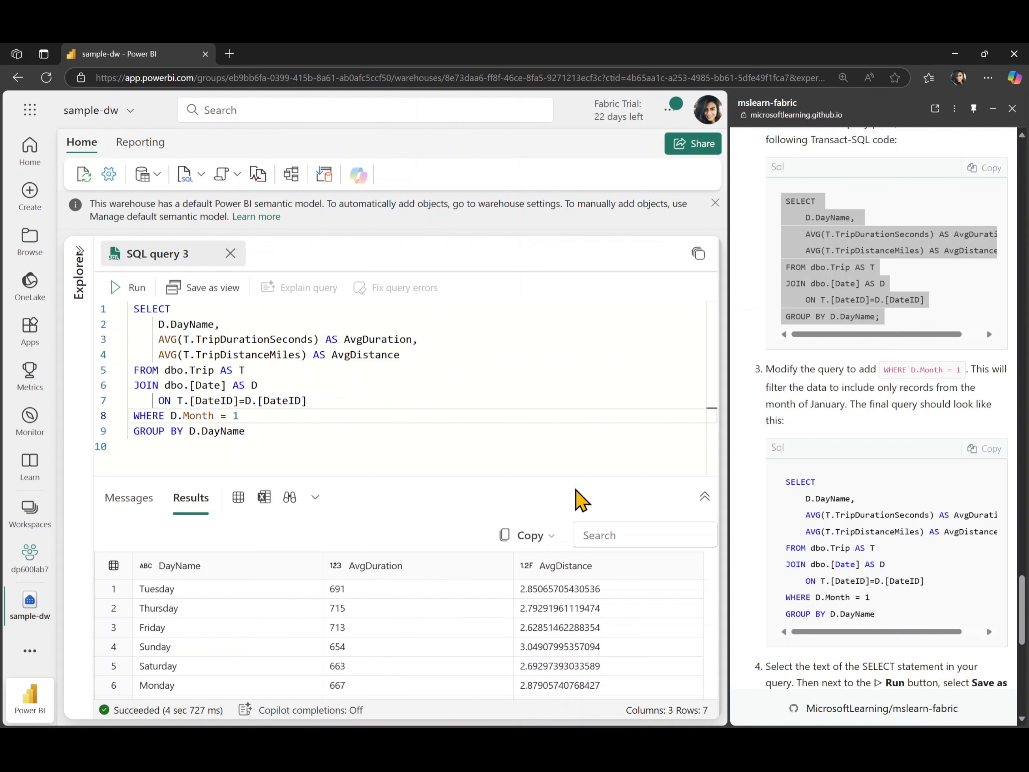
Try to save the query as a view without selecting its text, and dismiss the error.
{"action": "scroll", "coordinate": [829, 581], "scroll_direction": "down", "scroll_amount": 5}
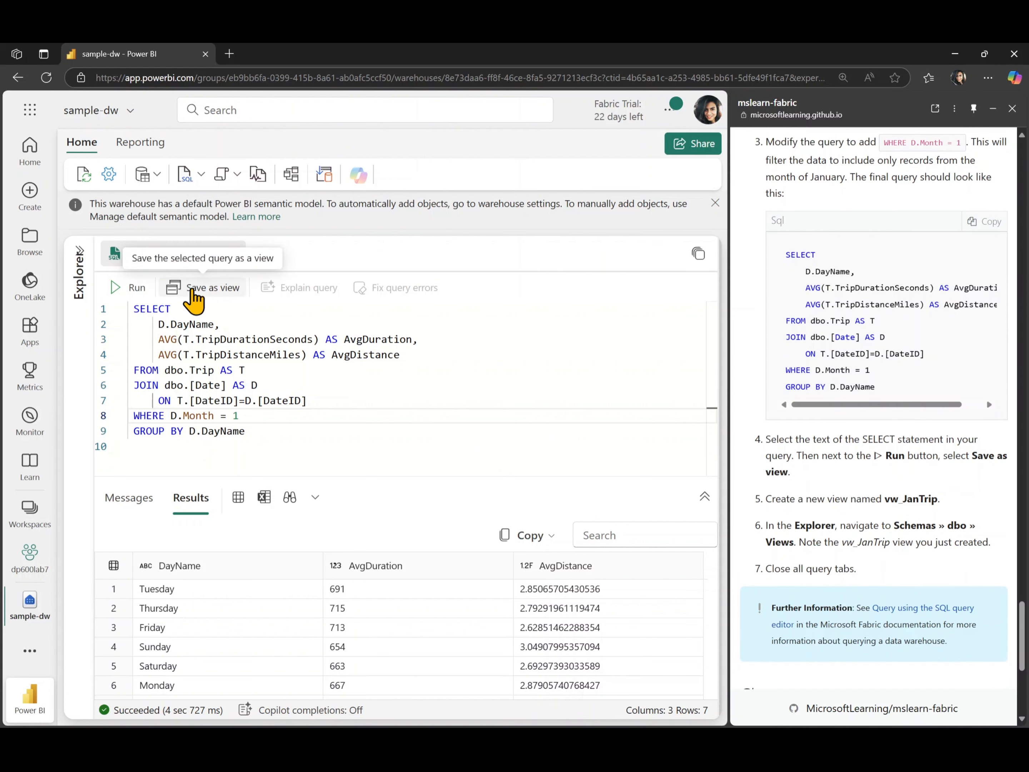
{"action": "left_click", "coordinate": [193, 288]}
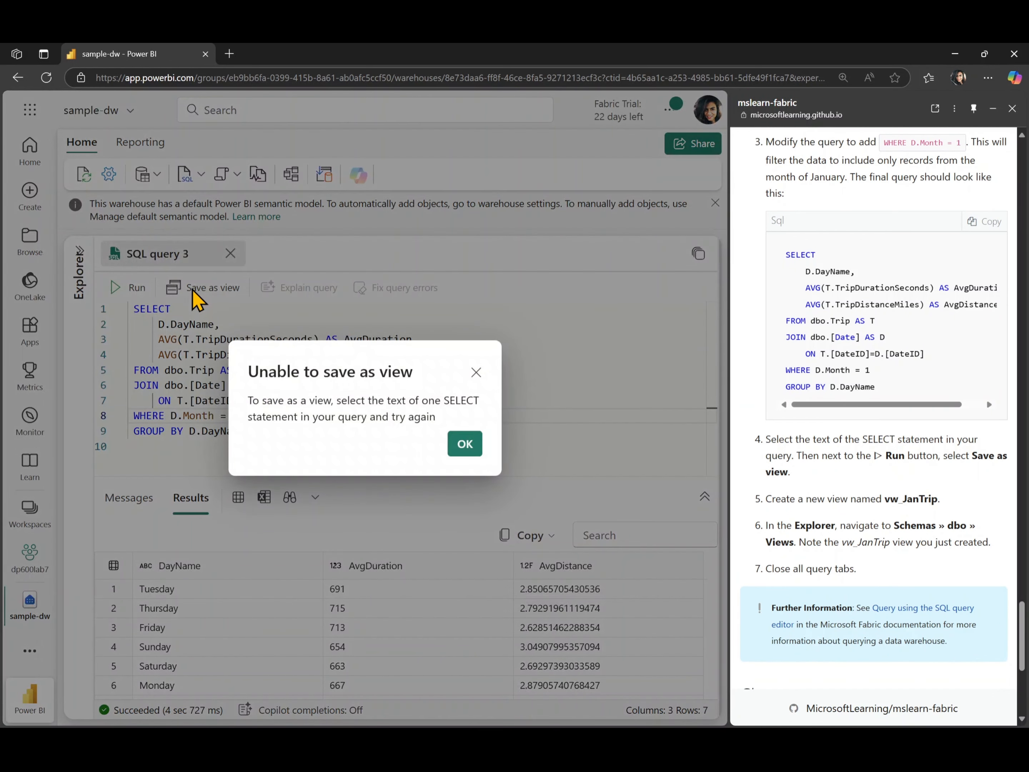
{"action": "left_click", "coordinate": [462, 446]}
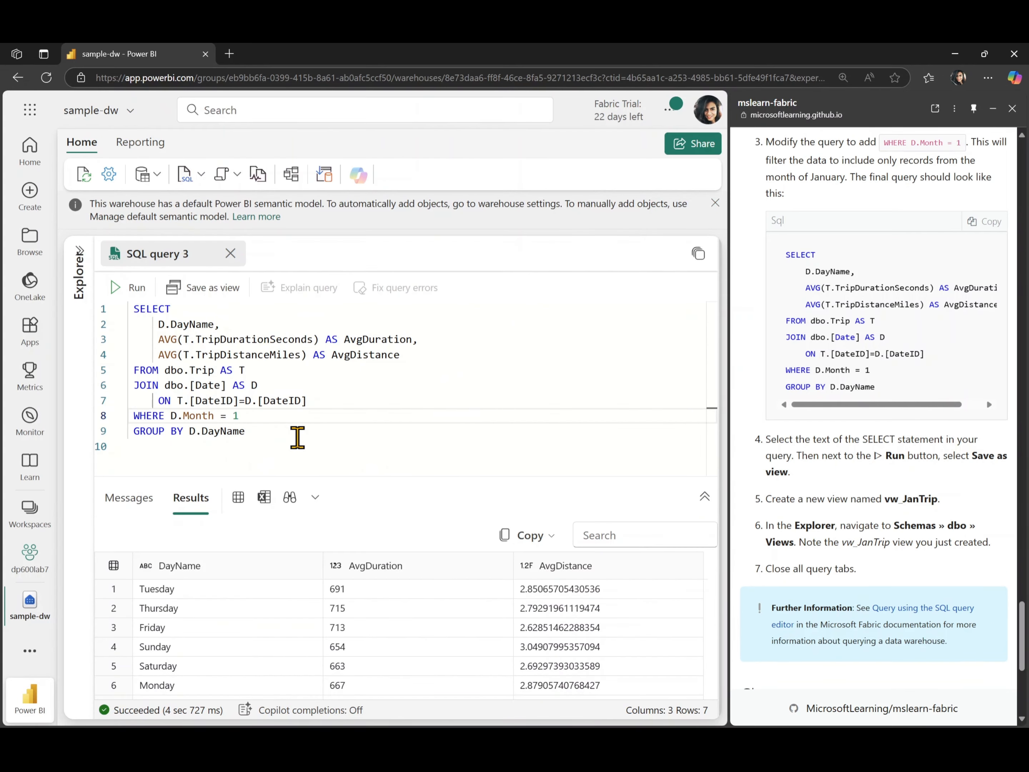
Select the whole SELECT statement and save it as a view named vw_JanTrip in the dbo schema.
{"action": "left_click_drag", "start_coordinate": [276, 432], "coordinate": [115, 307]}
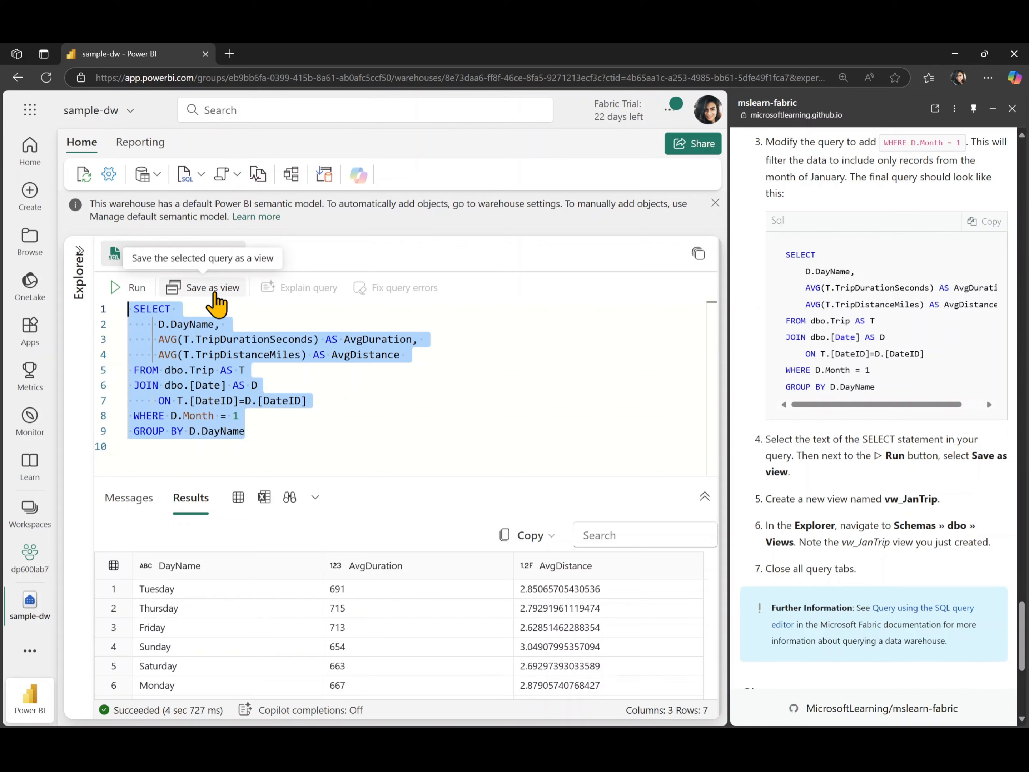
{"action": "left_click", "coordinate": [214, 293]}
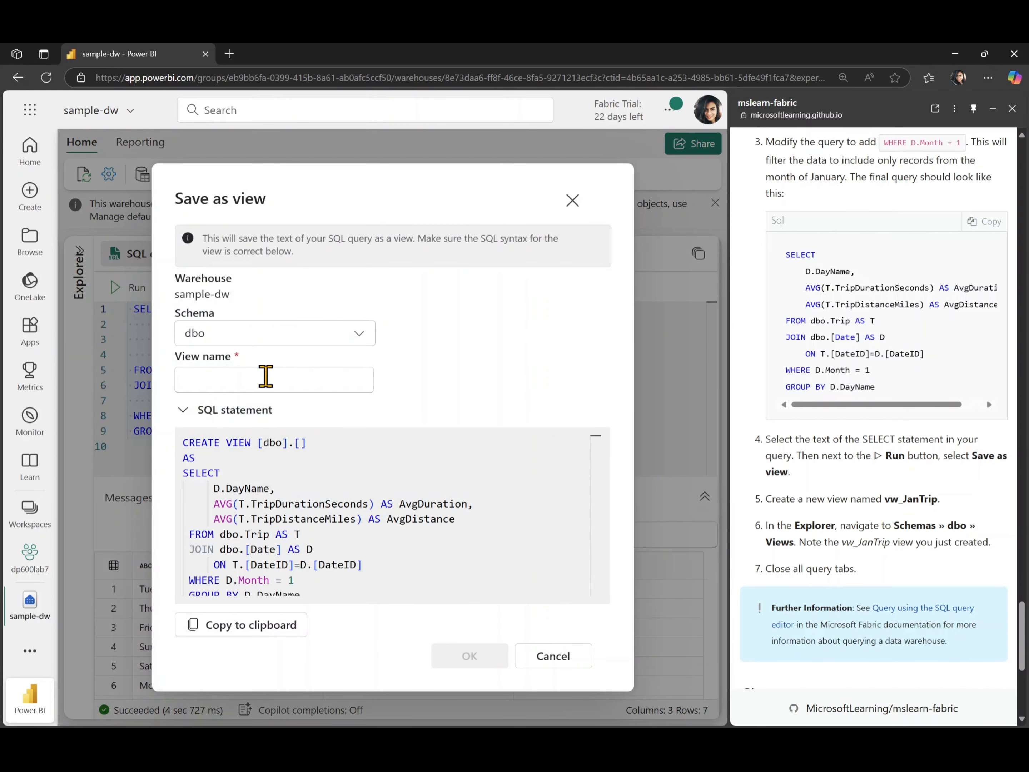
{"action": "left_click", "coordinate": [265, 376]}
{"action": "type", "text": "vw_Ja"}
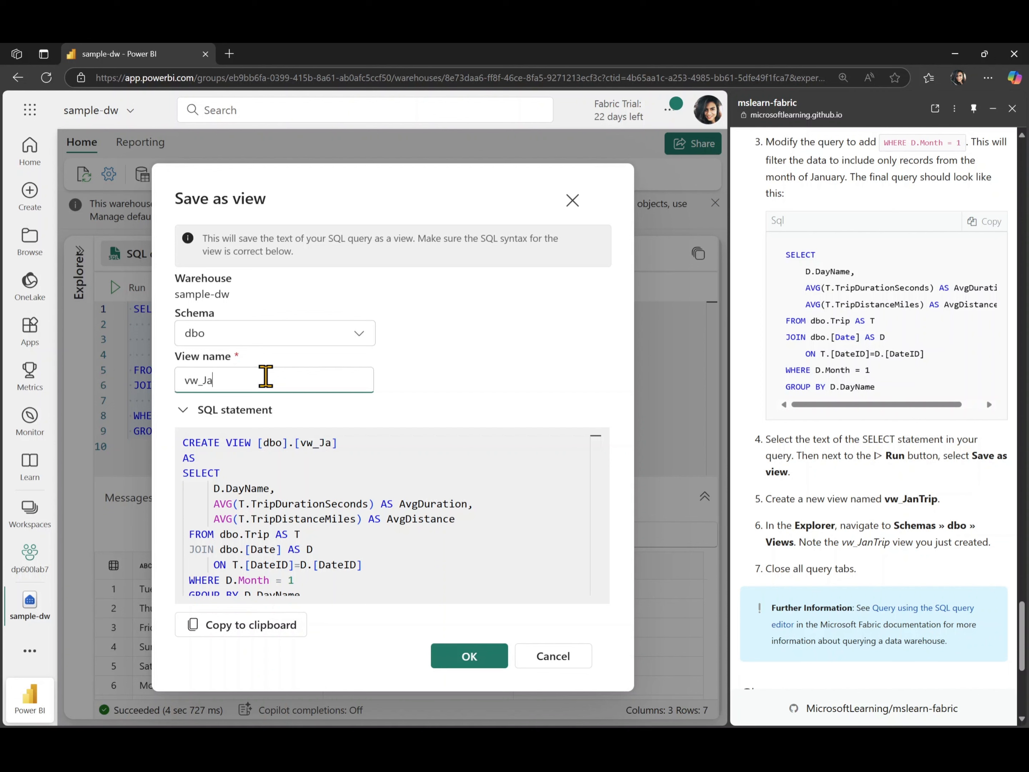
{"action": "type", "text": "nTrip"}
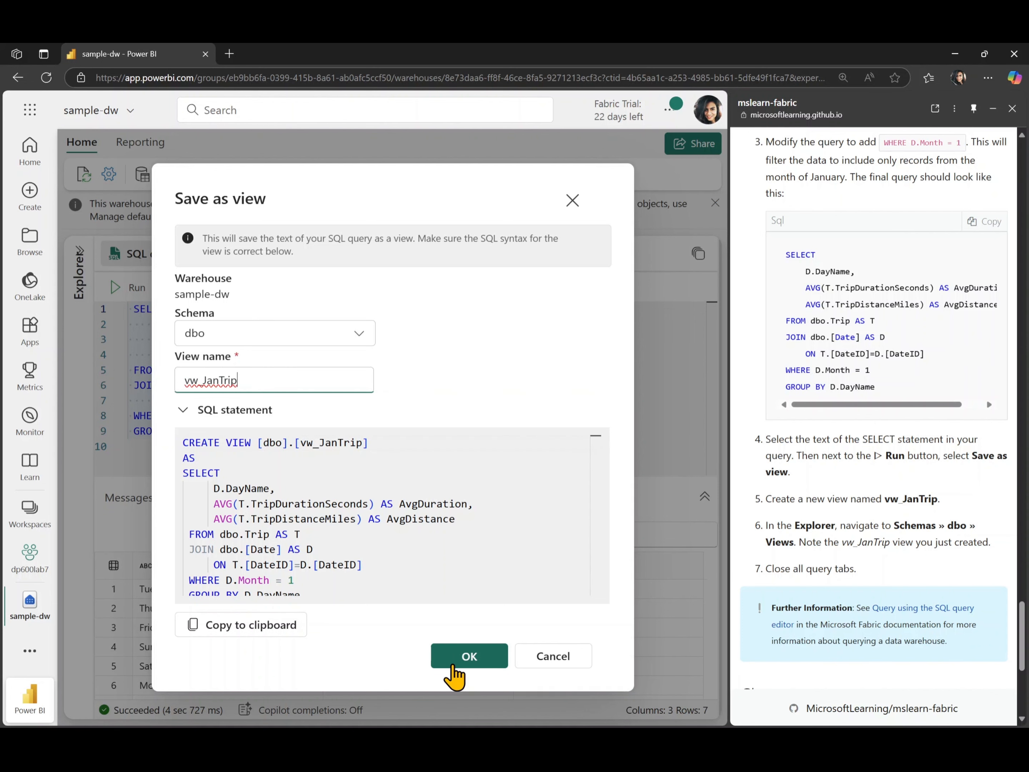
{"action": "left_click", "coordinate": [452, 667]}
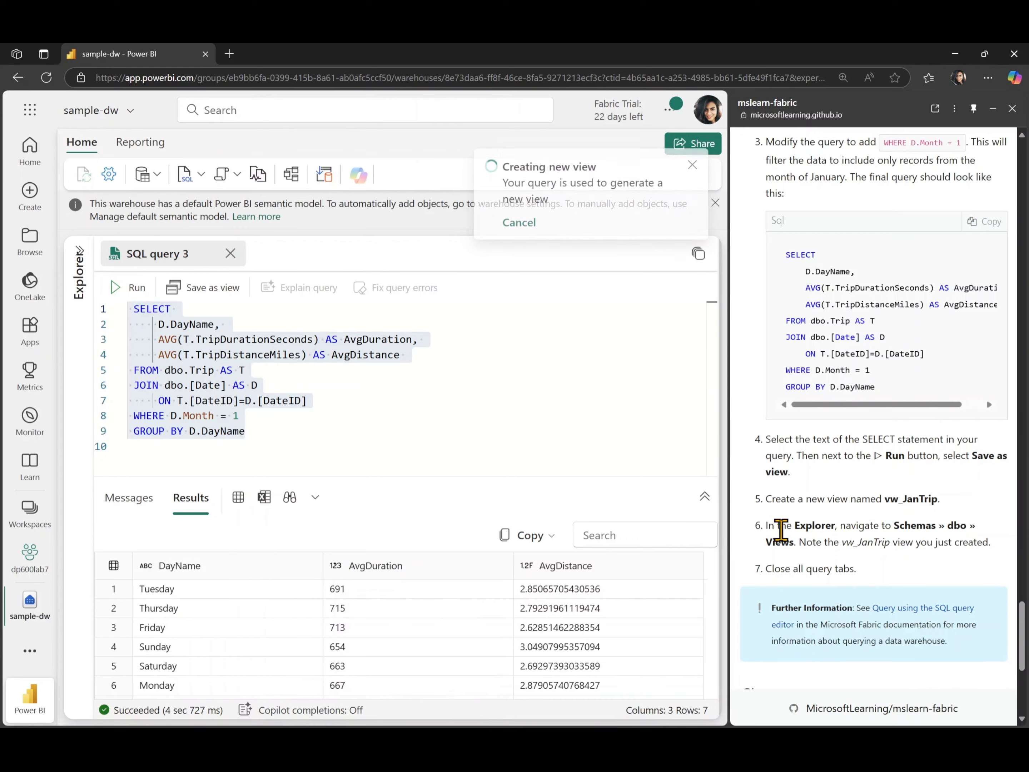
Open the Explorer and expand the dbo schema's Views folder to locate the new view.
{"action": "scroll", "coordinate": [781, 531], "scroll_direction": "down", "scroll_amount": 2}
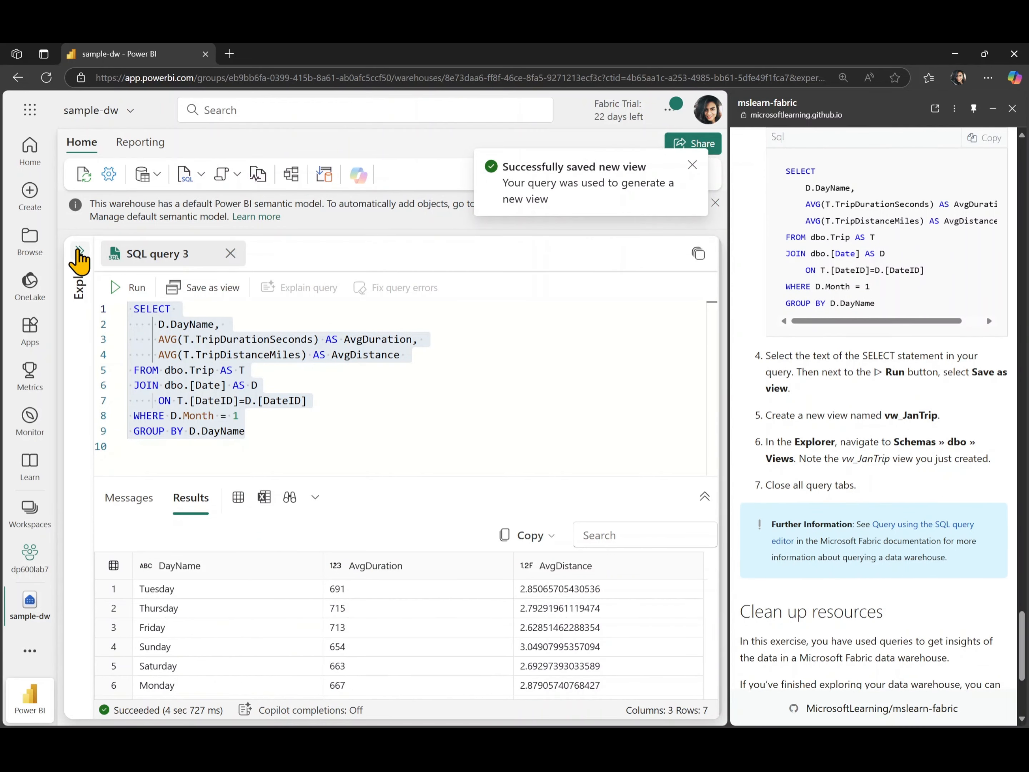
{"action": "left_click", "coordinate": [80, 256]}
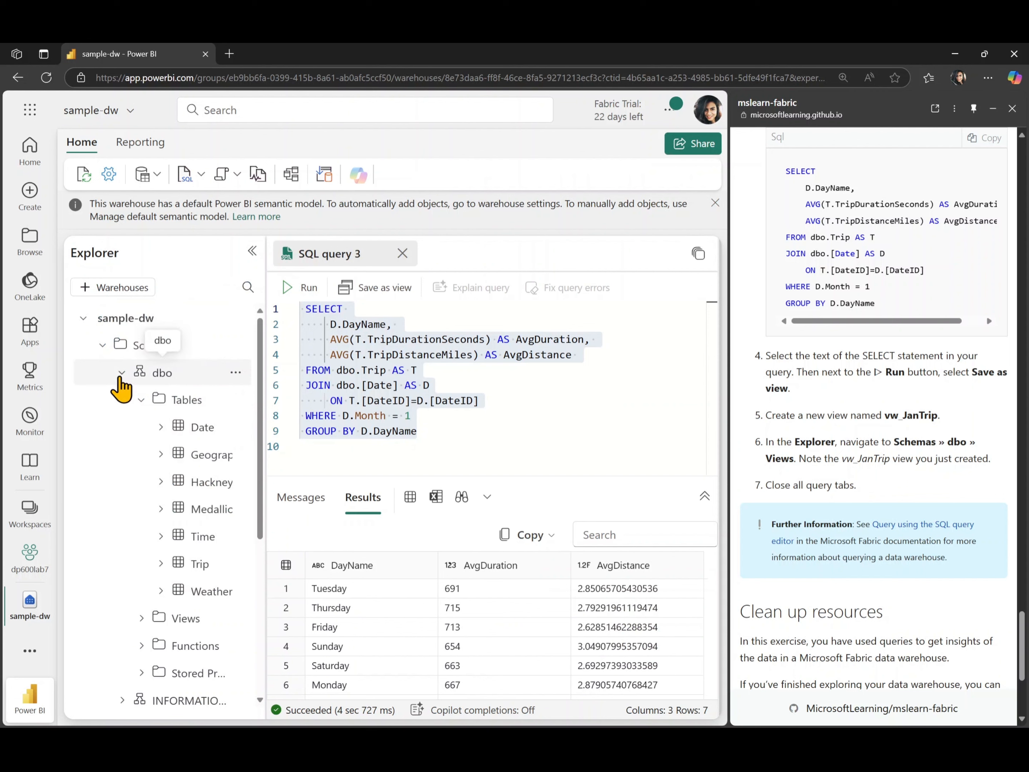
{"action": "left_click", "coordinate": [121, 382]}
{"action": "left_click", "coordinate": [122, 382]}
{"action": "scroll", "coordinate": [154, 560], "scroll_direction": "down", "scroll_amount": 3}
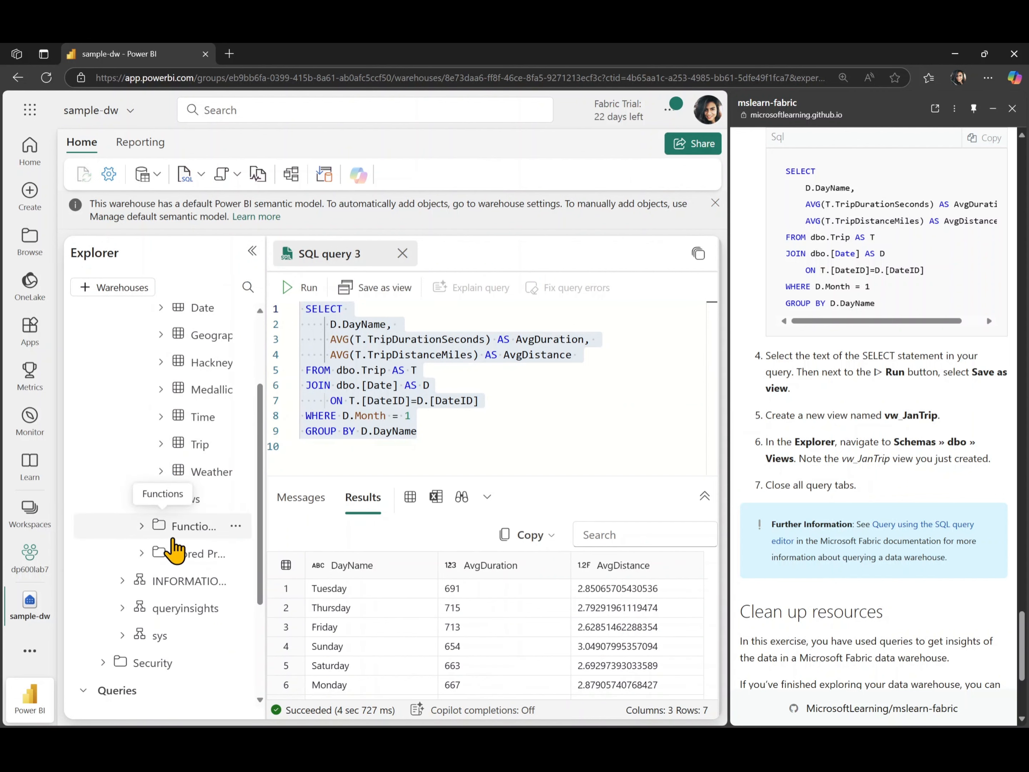
{"action": "left_click", "coordinate": [140, 499]}
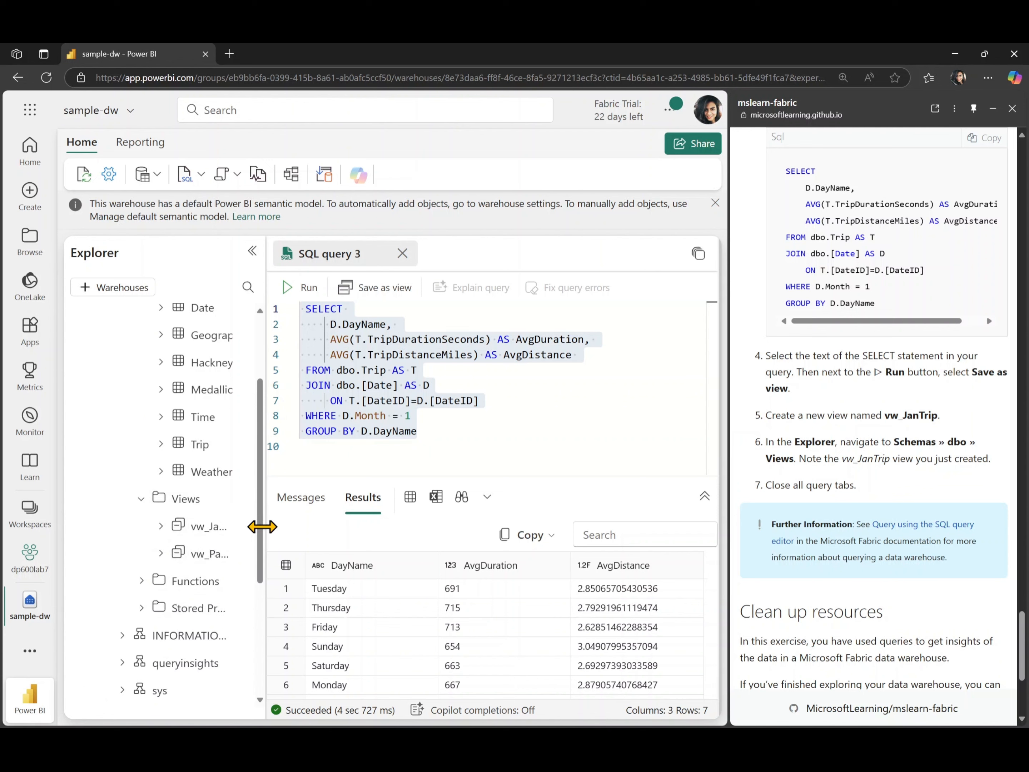
{"action": "left_click_drag", "start_coordinate": [302, 529], "coordinate": [464, 547]}
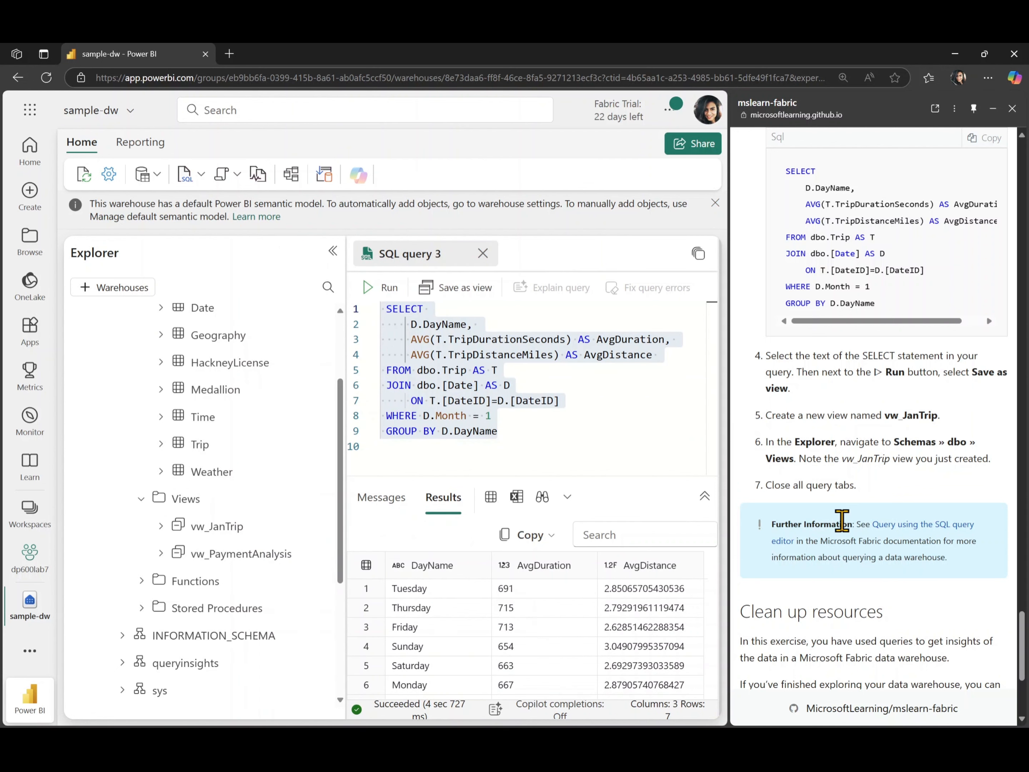
{"action": "scroll", "coordinate": [840, 520], "scroll_direction": "down", "scroll_amount": 4}
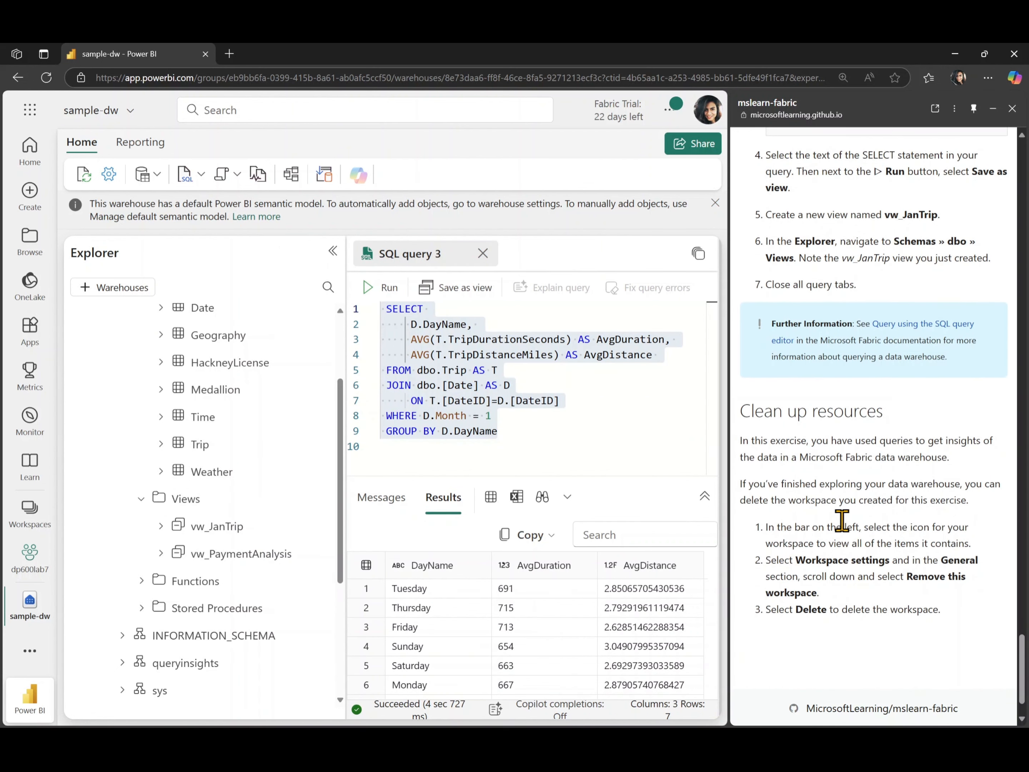